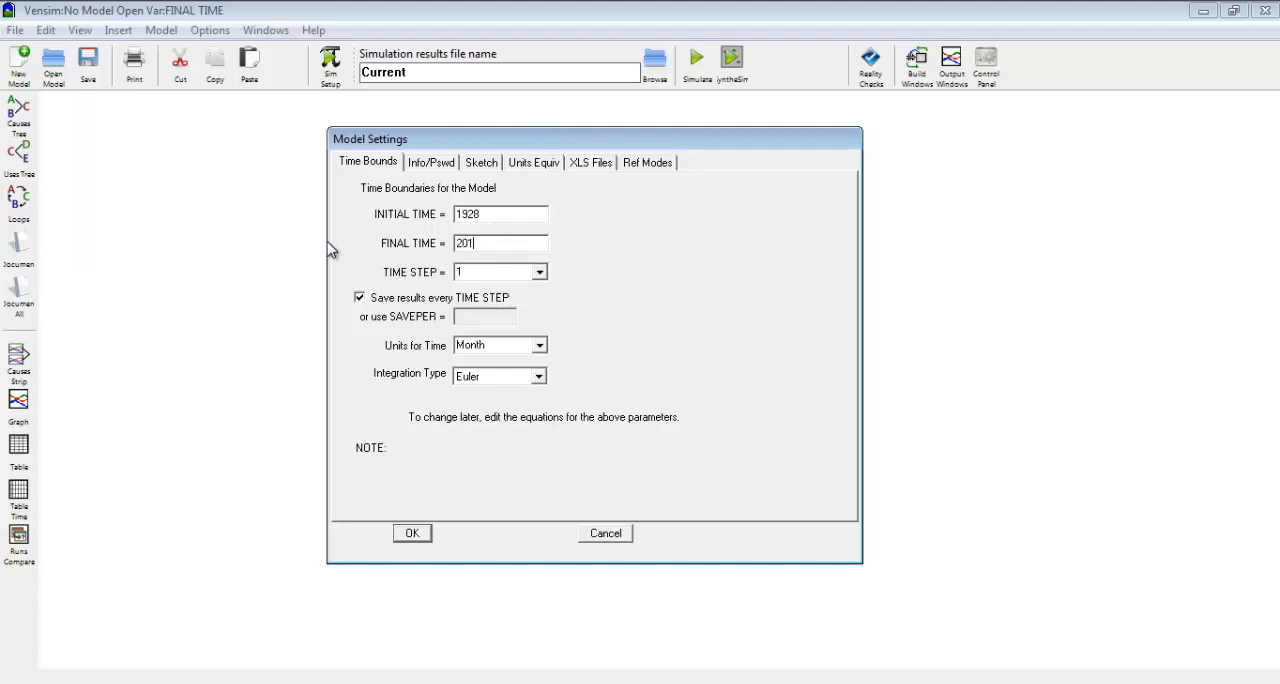
# Set the model's final time to 2010, time step to 0.25 and time units to Year, and accept the settings.
pyautogui.write('0')
pyautogui.press('Tab')
pyautogui.click(538, 348)
pyautogui.scroll(2, 524, 361)
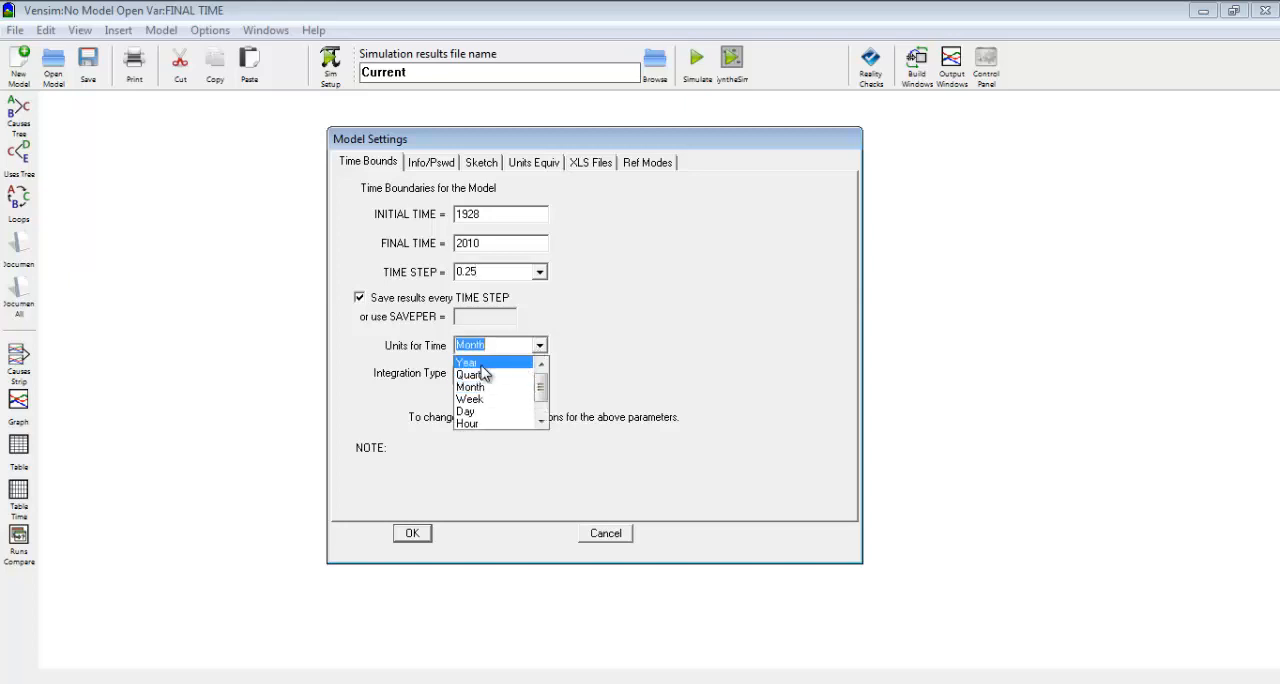
pyautogui.click(482, 364)
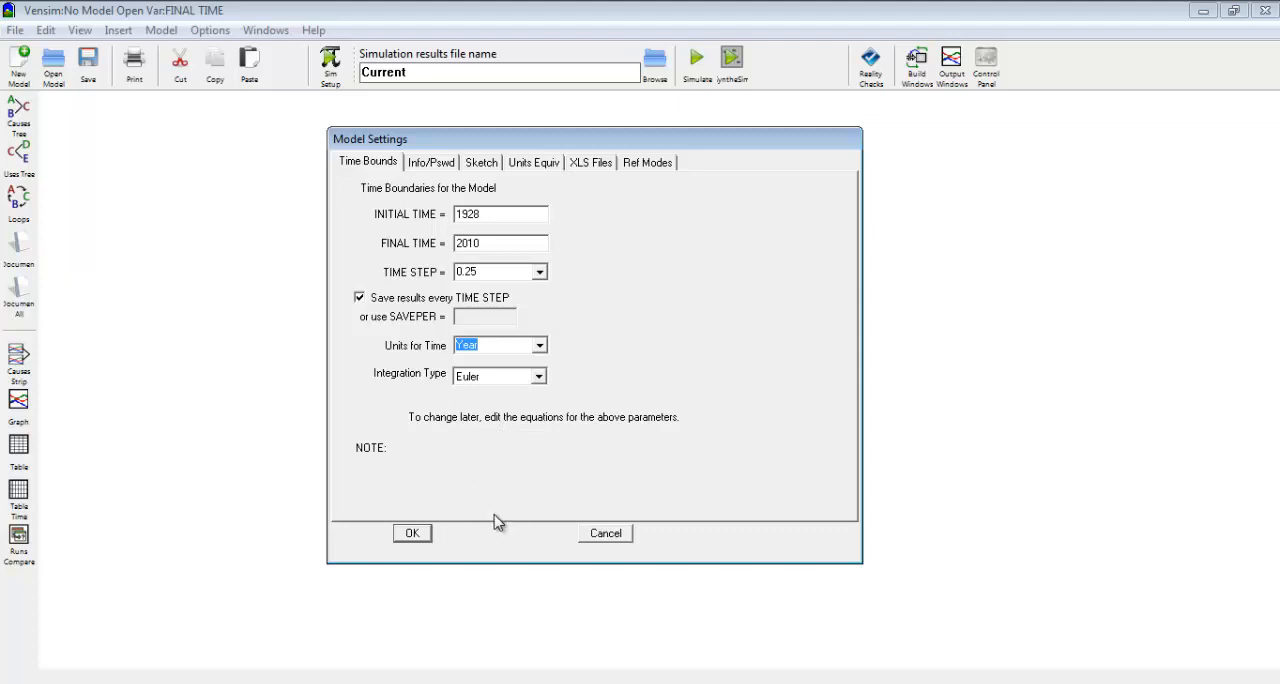
pyautogui.click(418, 538)
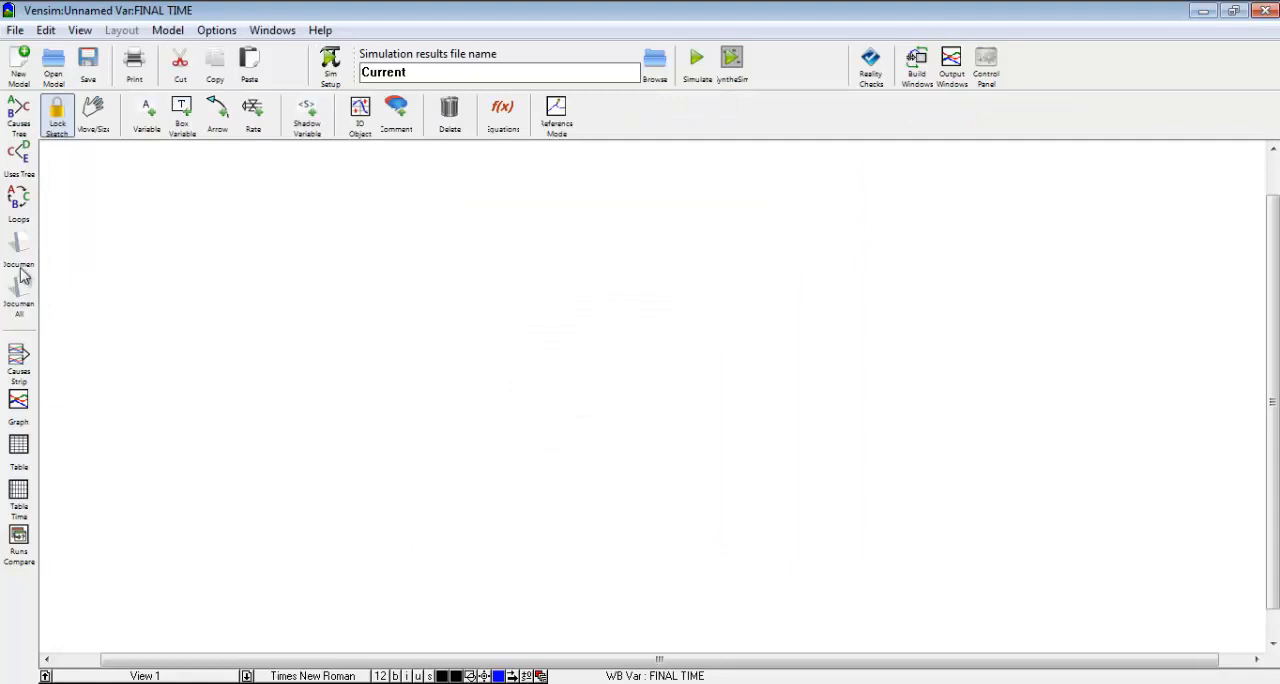
# Save the model in the Documents library as Defecit Federal in the text model format.
pyautogui.click(15, 28)
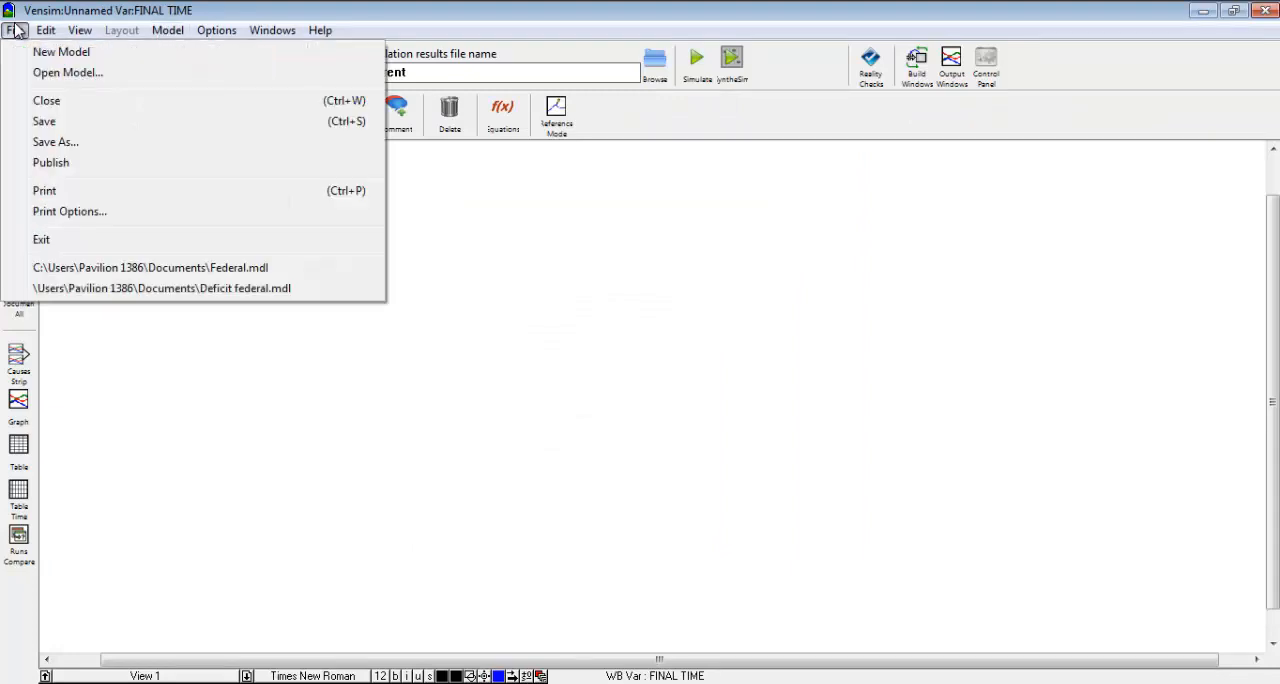
pyautogui.click(82, 136)
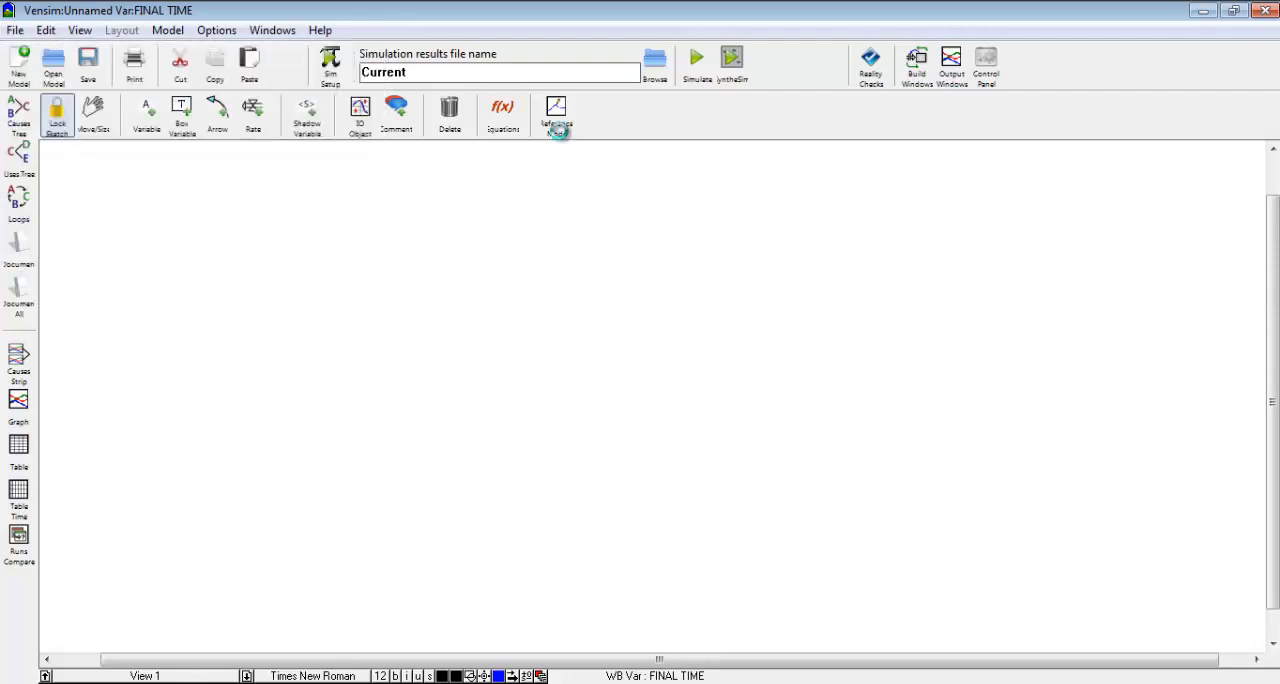
pyautogui.write('Def')
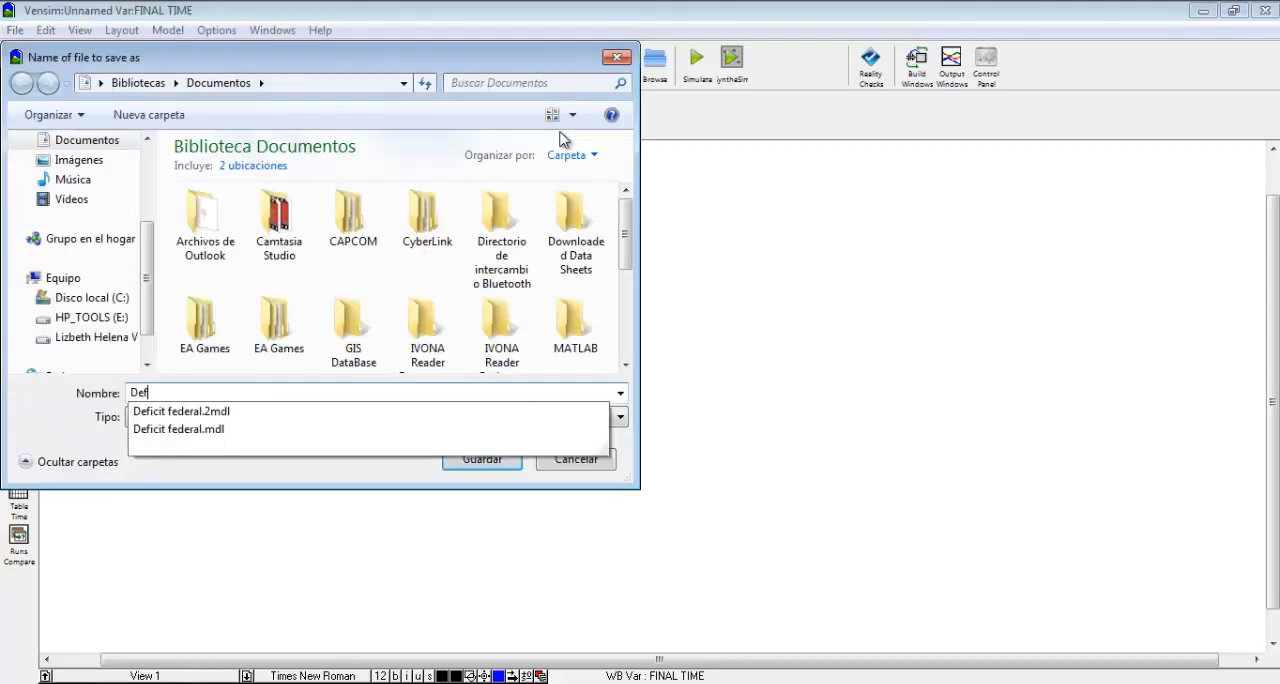
pyautogui.write('ecit F')
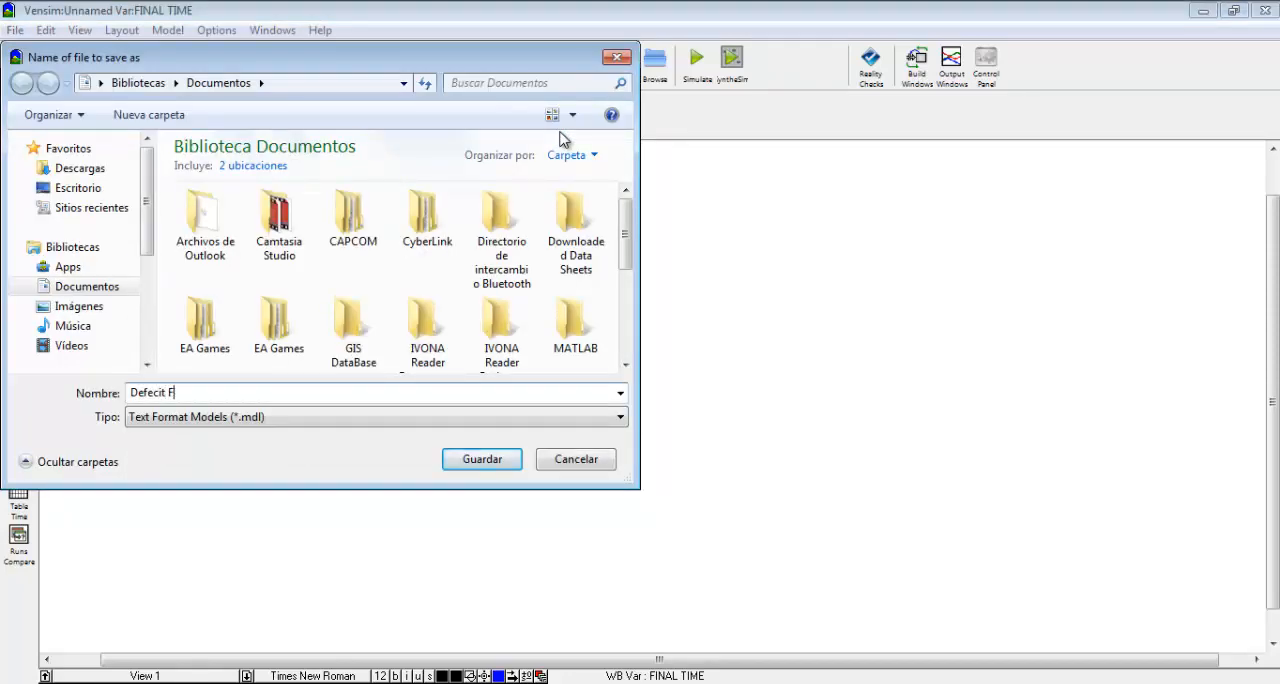
pyautogui.write('eder')
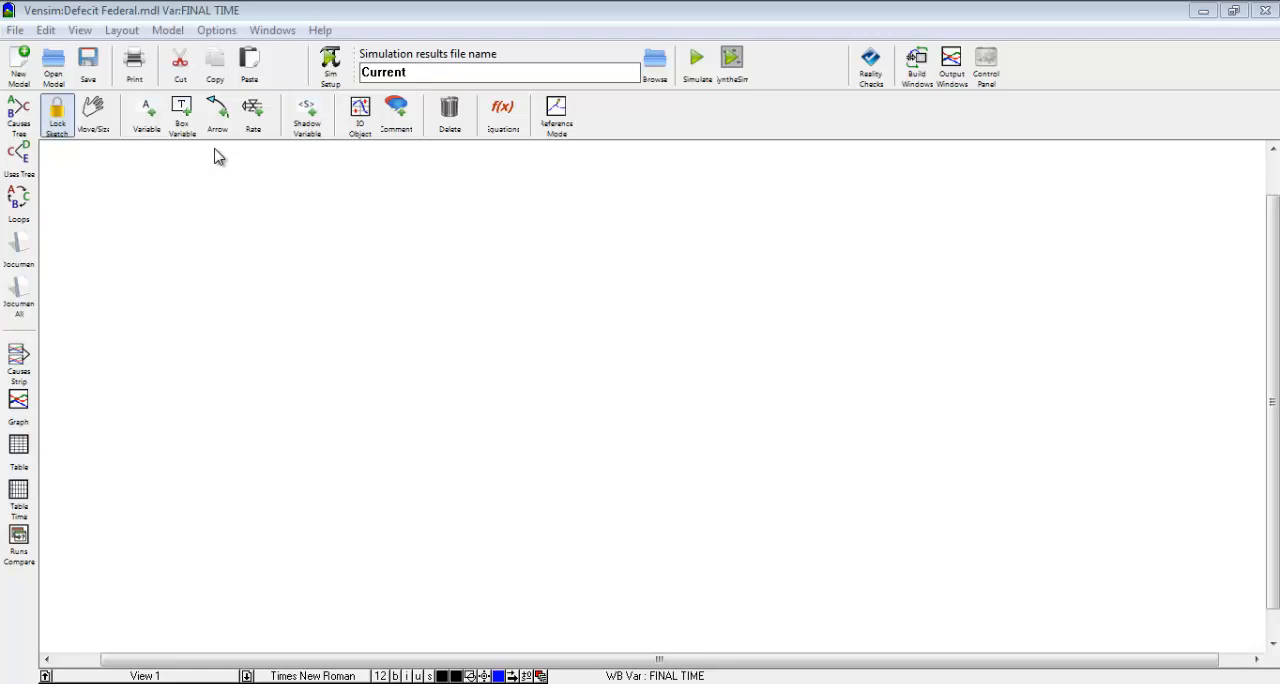
# Add a box variable named "Deuda Federal" to the upper middle of the empty sketch.
pyautogui.click(182, 115)
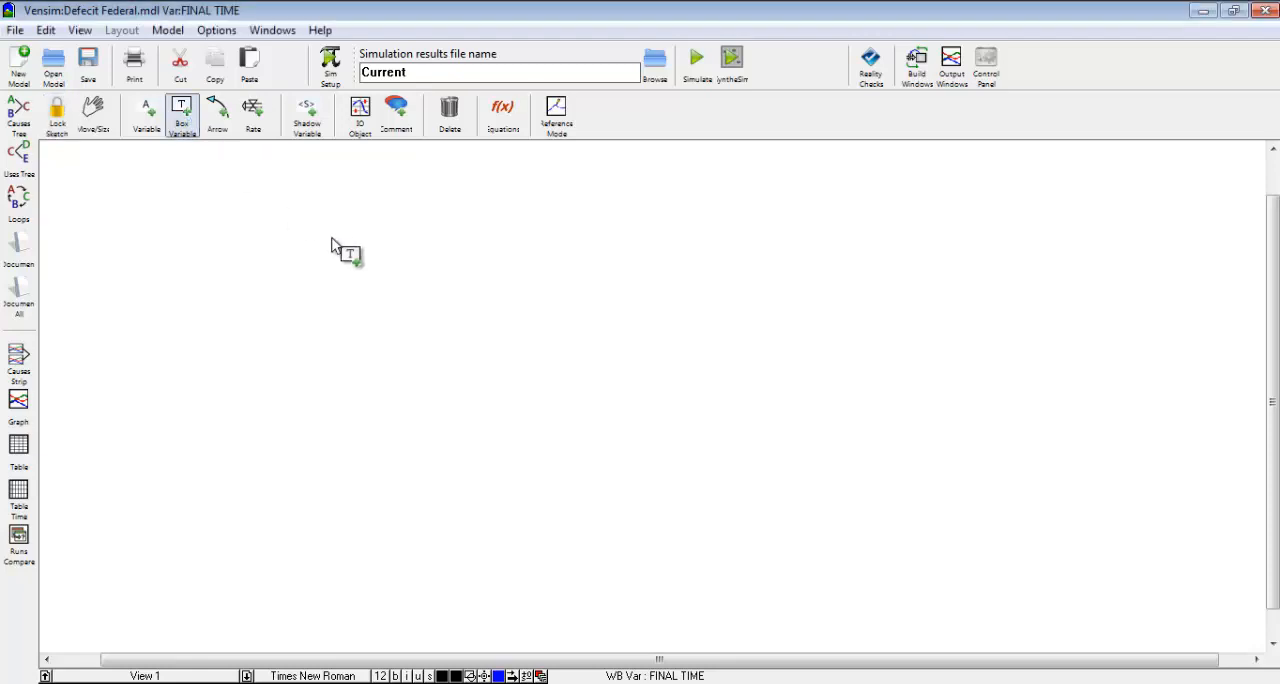
pyautogui.click(453, 304)
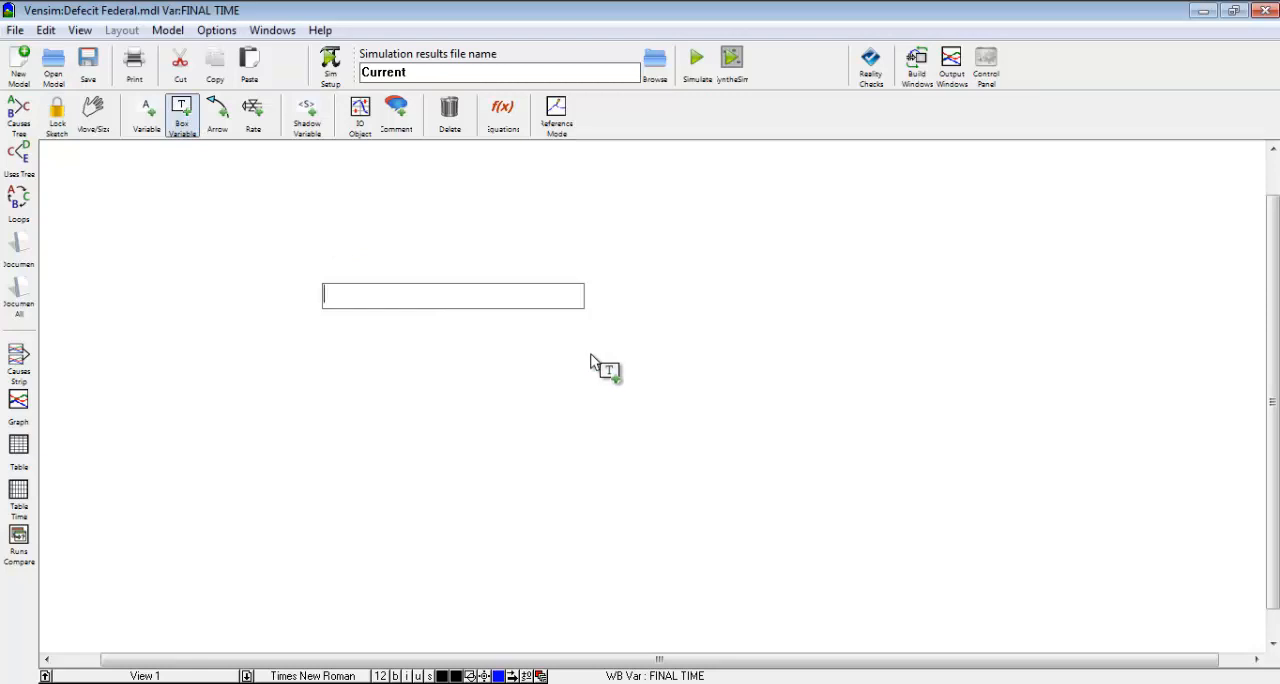
pyautogui.write('Deuda Federal')
pyautogui.press('Return')
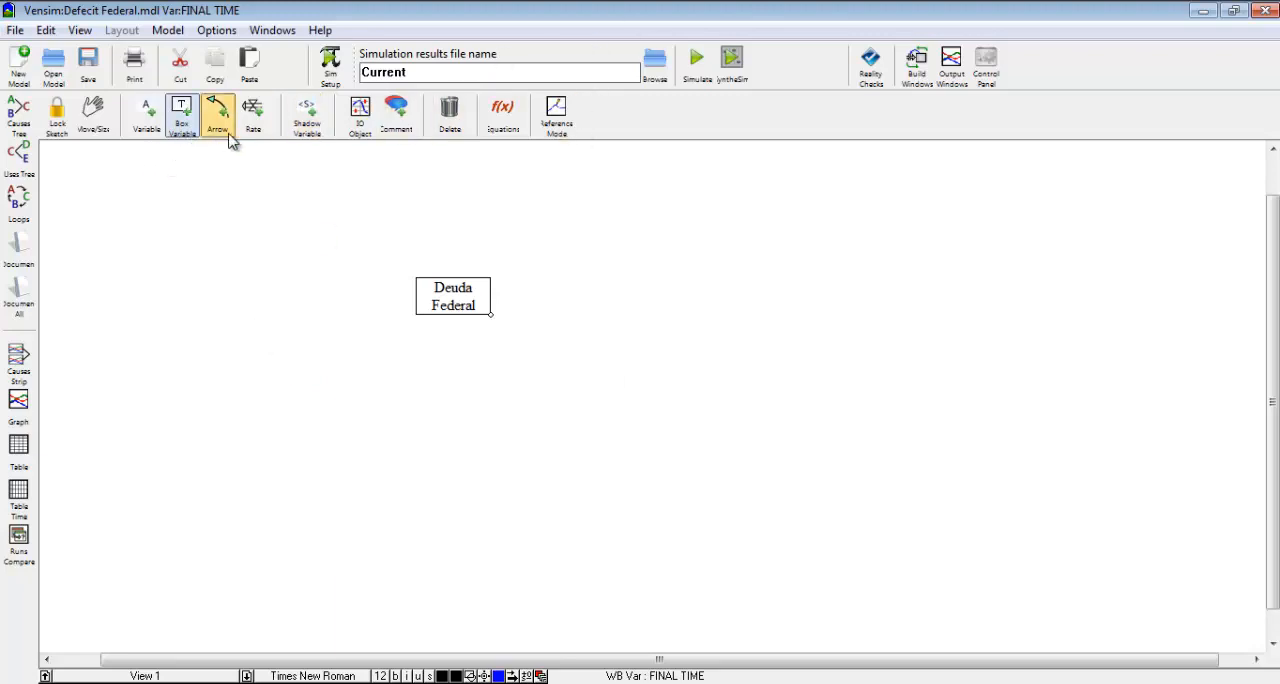
# Add a rate named "Defecit Federal Neto" flowing from a cloud on the left into Deuda Federal.
pyautogui.click(254, 113)
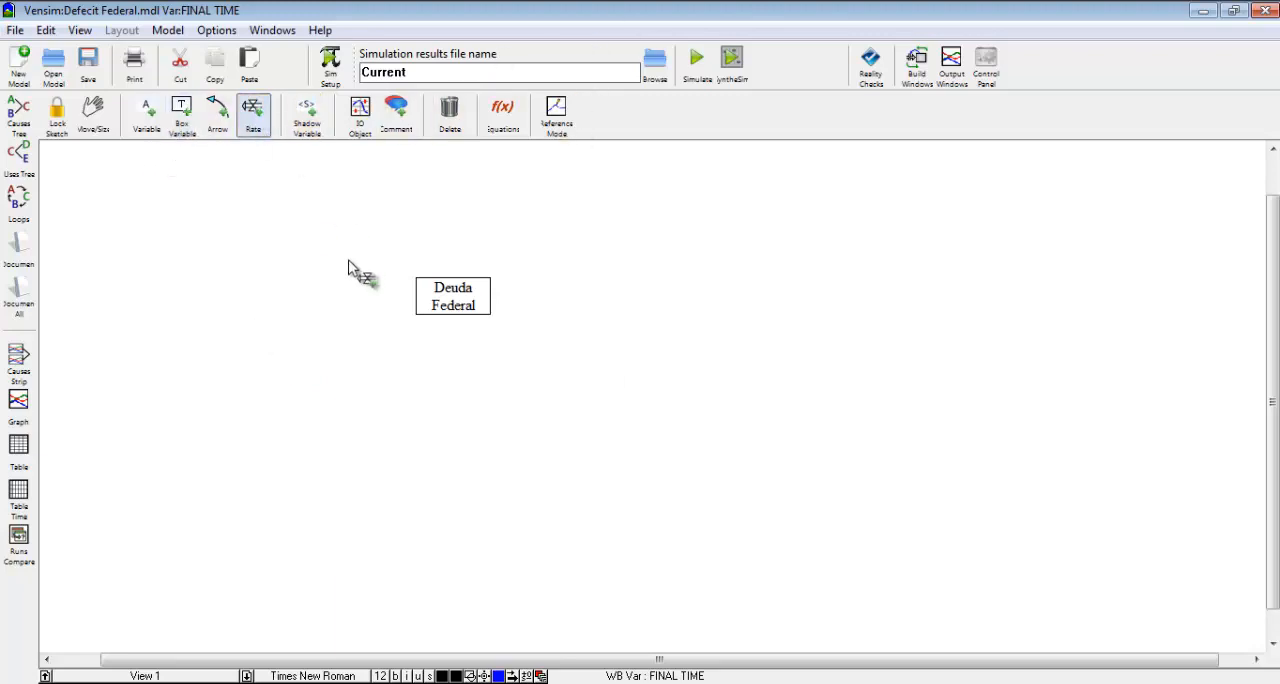
pyautogui.click(307, 294)
pyautogui.click(450, 318)
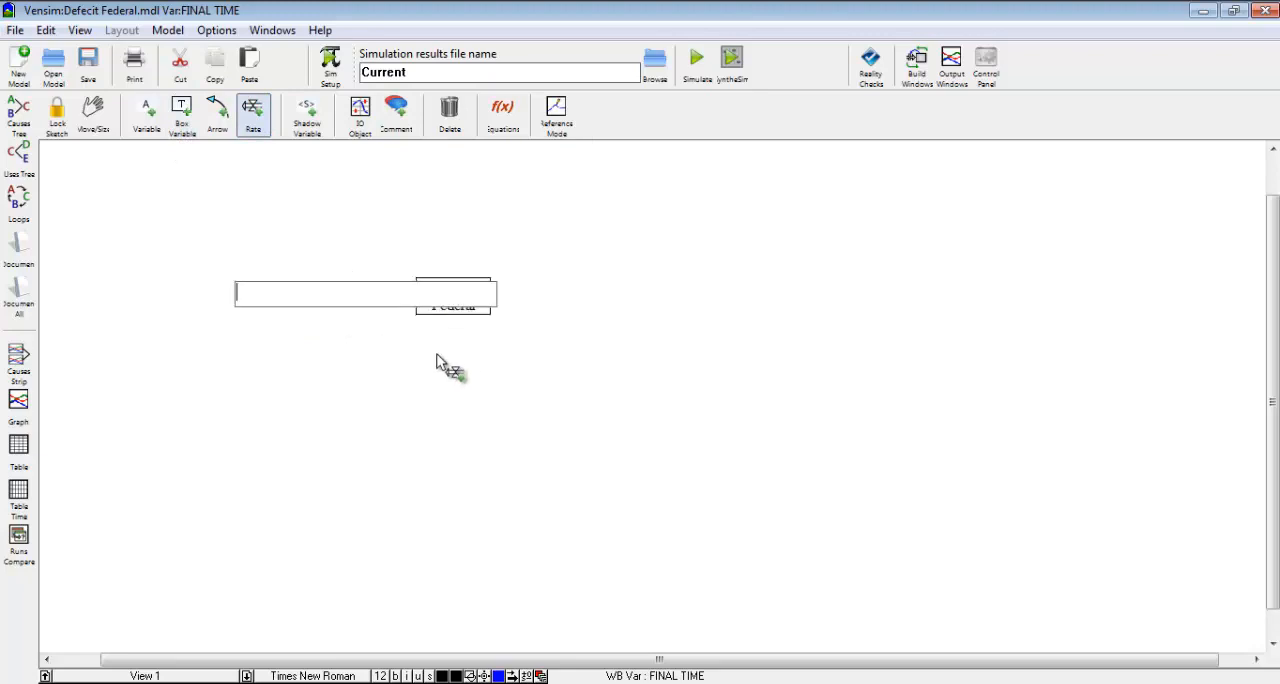
pyautogui.write('Defecit Federal ')
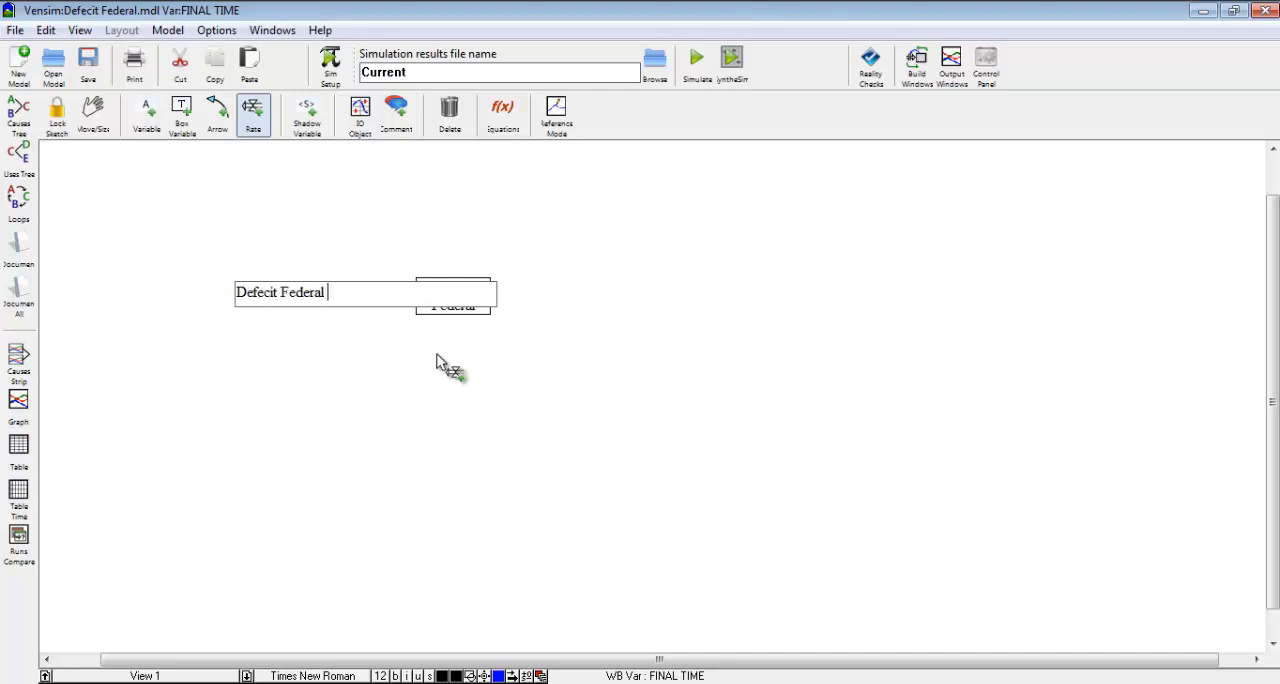
pyautogui.write('Neto')
pyautogui.press('Return')
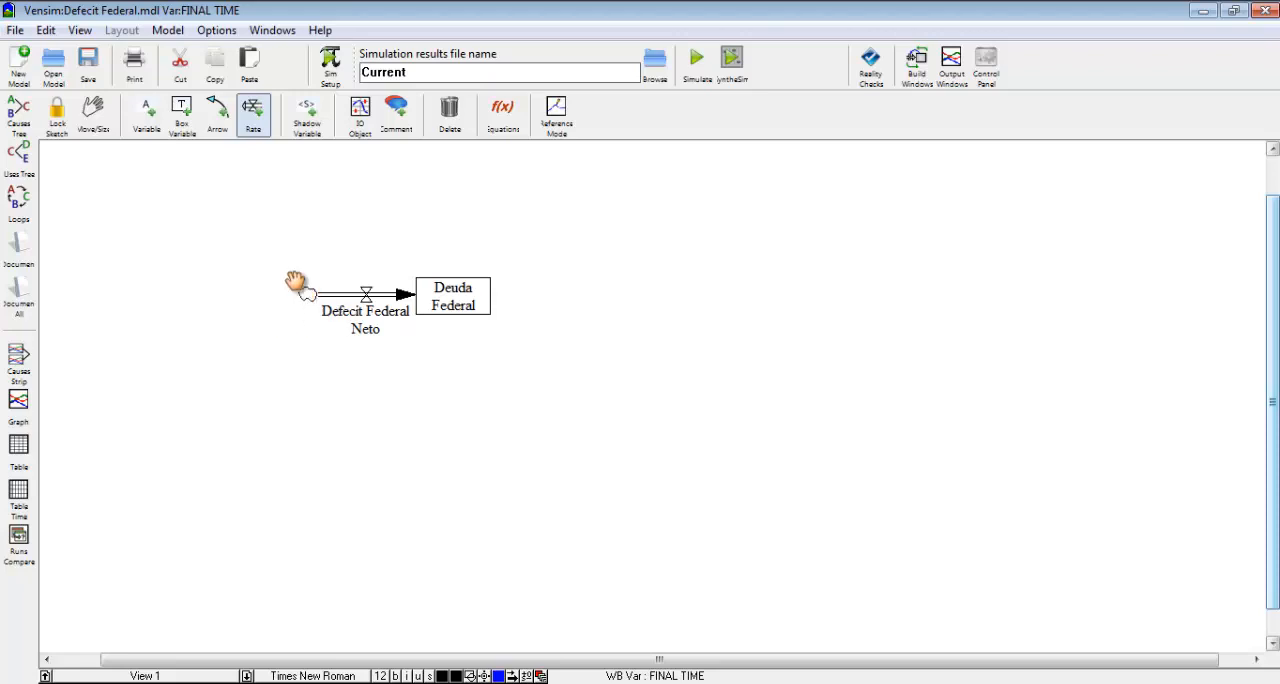
# Add a variable named "Ingresos del gobierno" above and to the left of the flow's cloud.
pyautogui.click(146, 112)
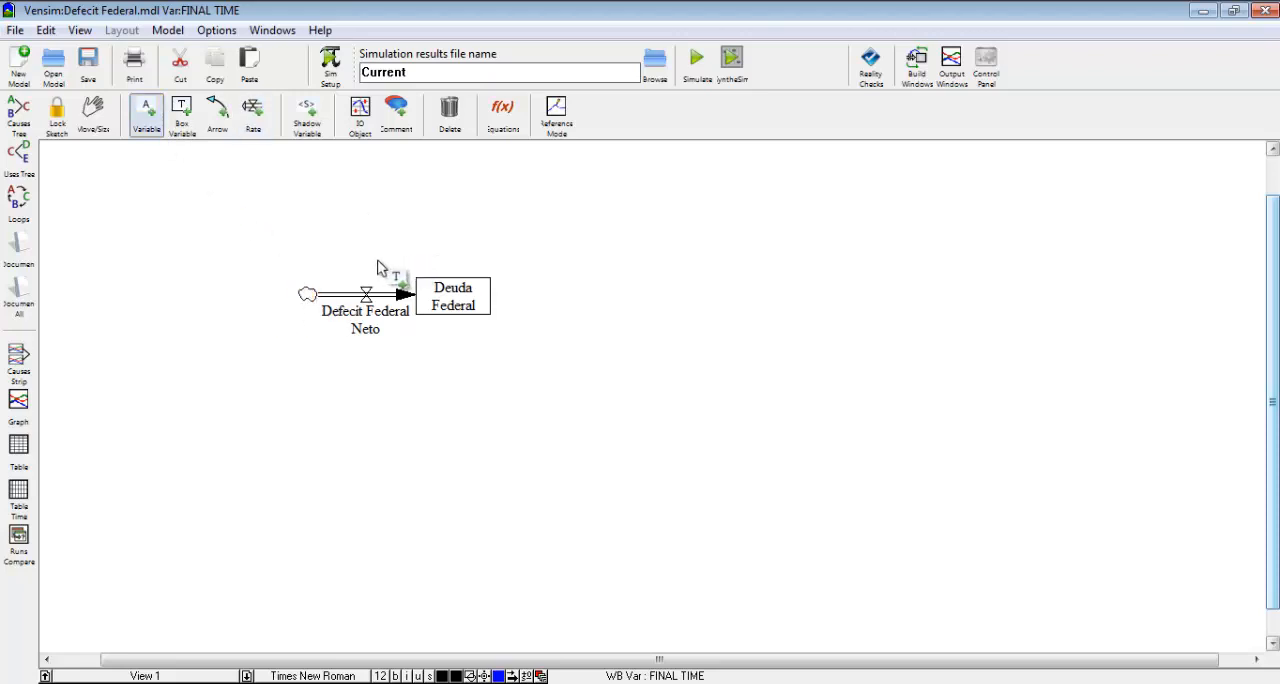
pyautogui.click(192, 219)
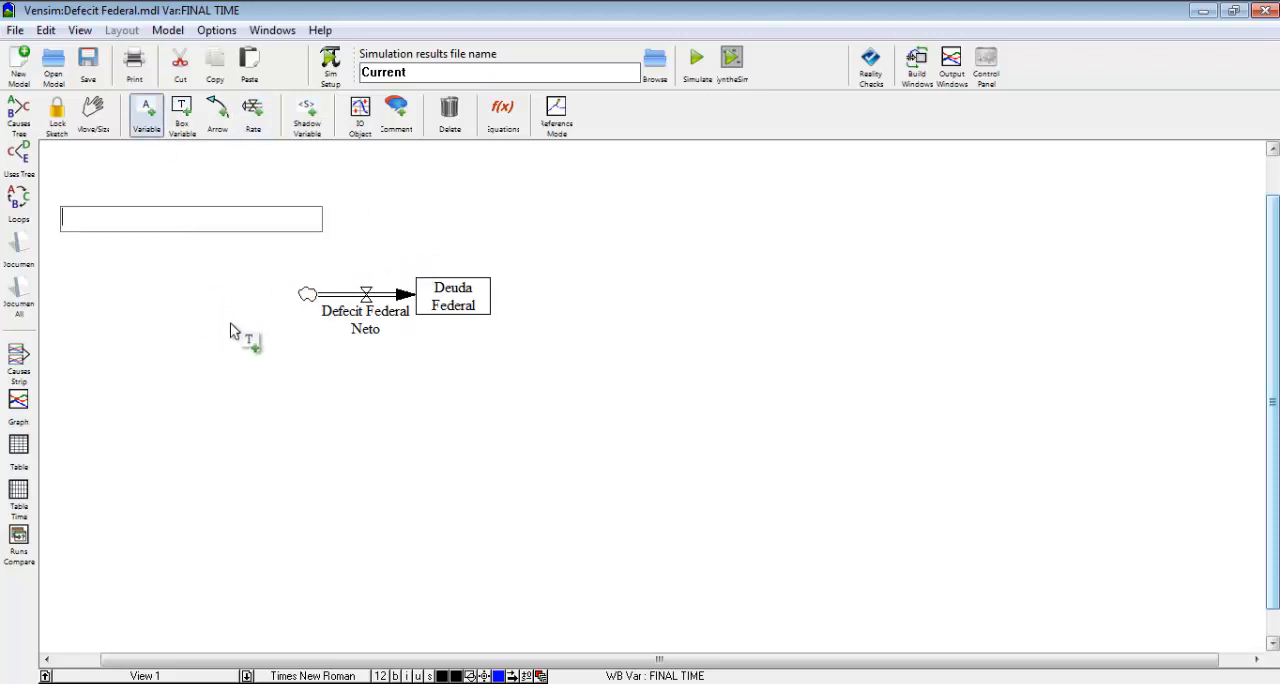
pyautogui.write('Ingresos Del gobier')
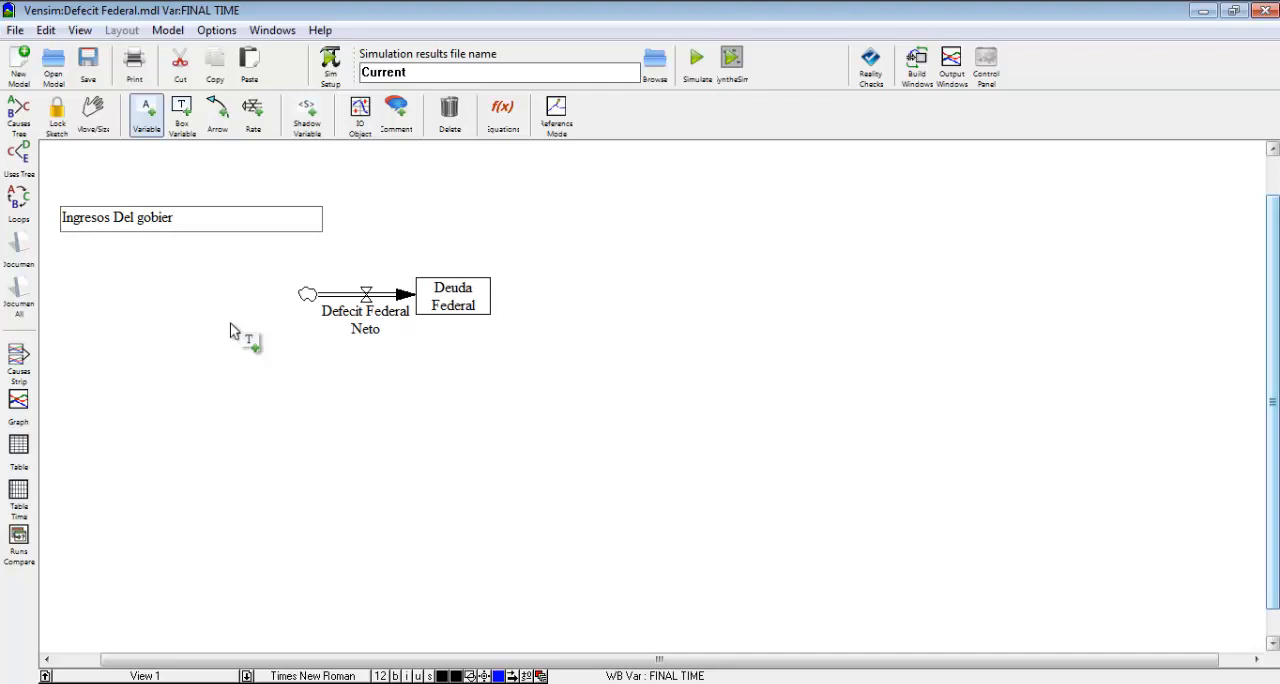
pyautogui.press('BackSpace')
pyautogui.press('BackSpace')
pyautogui.press('BackSpace')
pyautogui.press('BackSpace')
pyautogui.press('BackSpace')
pyautogui.press('BackSpace')
pyautogui.press('BackSpace')
pyautogui.press('BackSpace')
pyautogui.press('BackSpace')
pyautogui.write('del gobierno')
pyautogui.press('Return')
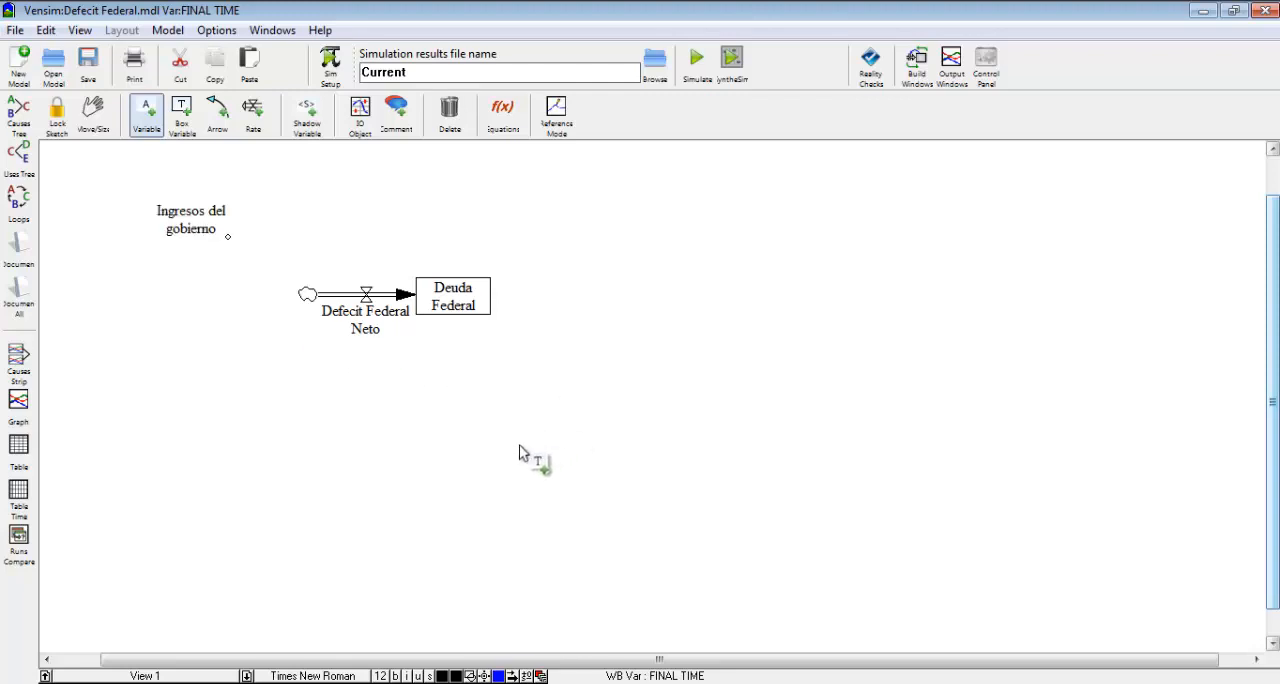
# Add a variable named "Total de gastos gubernamentales" below the Defecit Federal Neto rate.
pyautogui.click(396, 428)
pyautogui.write('T')
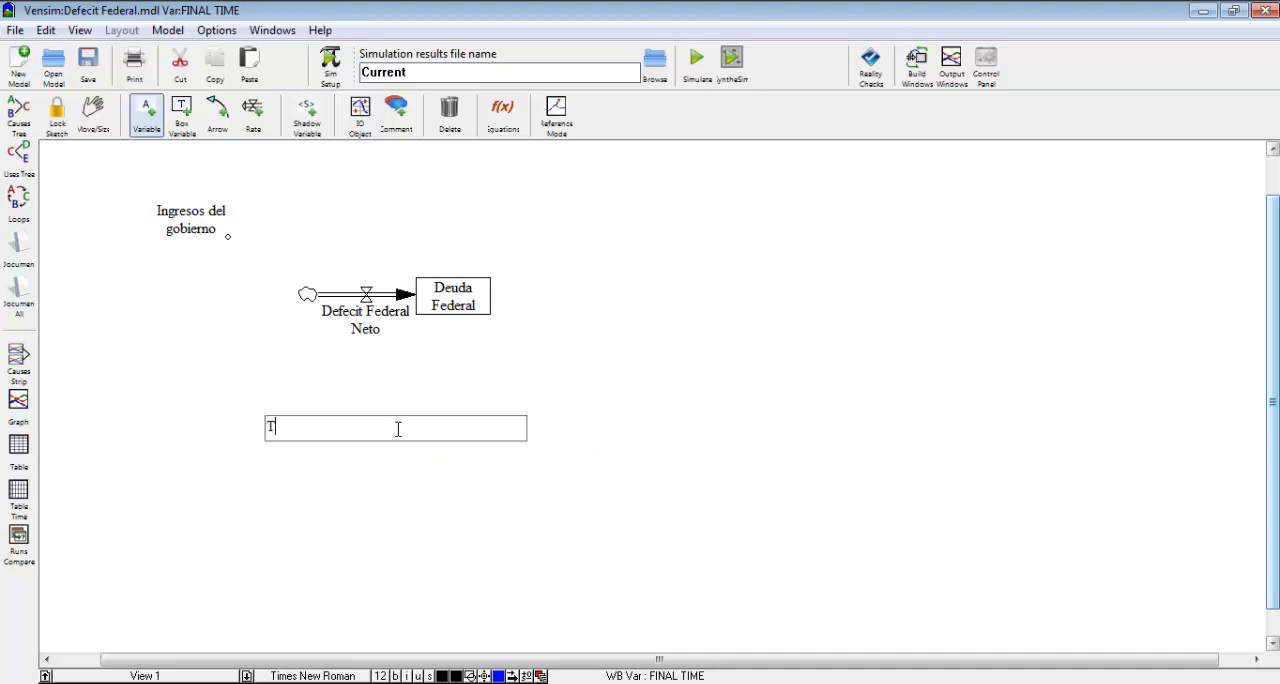
pyautogui.write('otal de gastos gubernamentales')
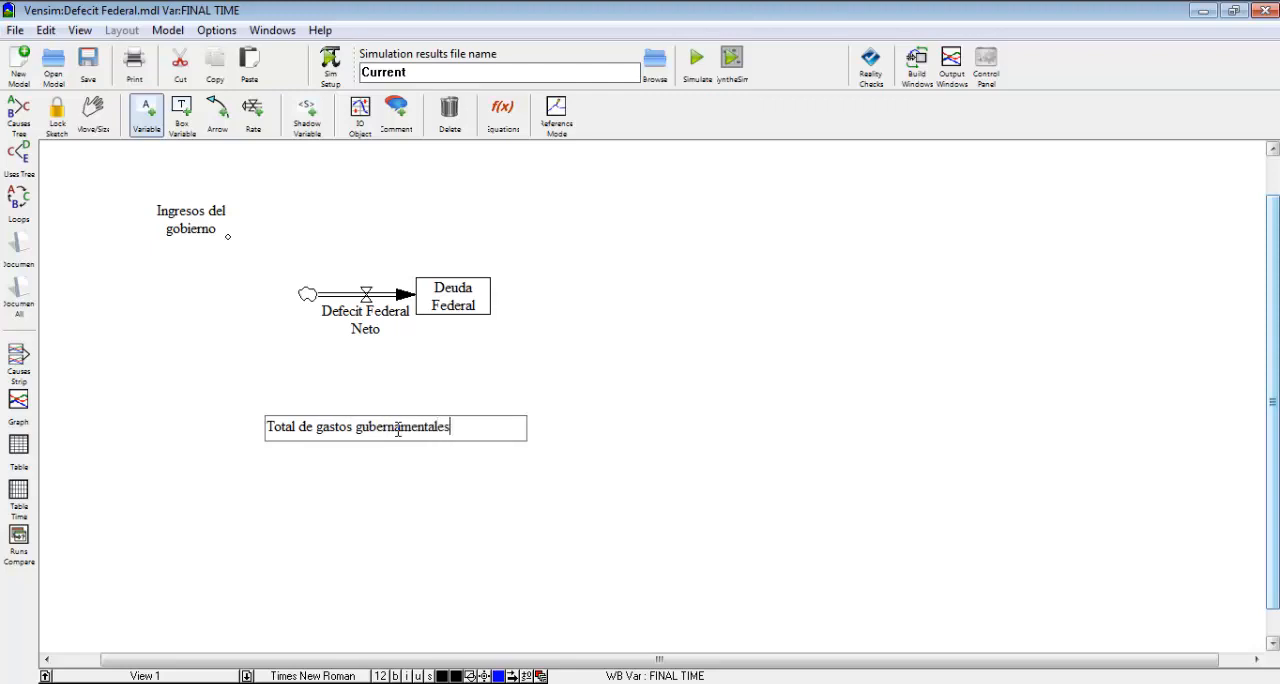
pyautogui.click(586, 455)
pyautogui.click(589, 459)
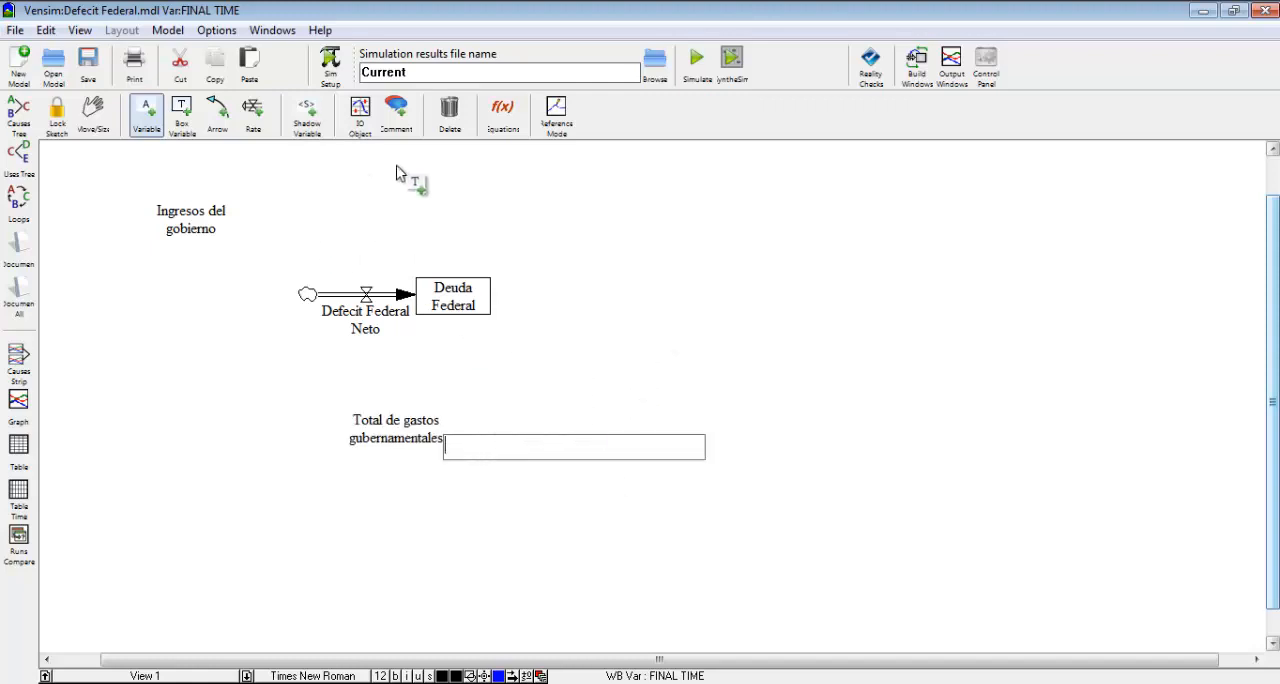
# Connect Ingresos del gobierno and Total de gastos gubernamentales to the Defecit Federal Neto rate with arrows.
pyautogui.click(218, 112)
pyautogui.click(212, 220)
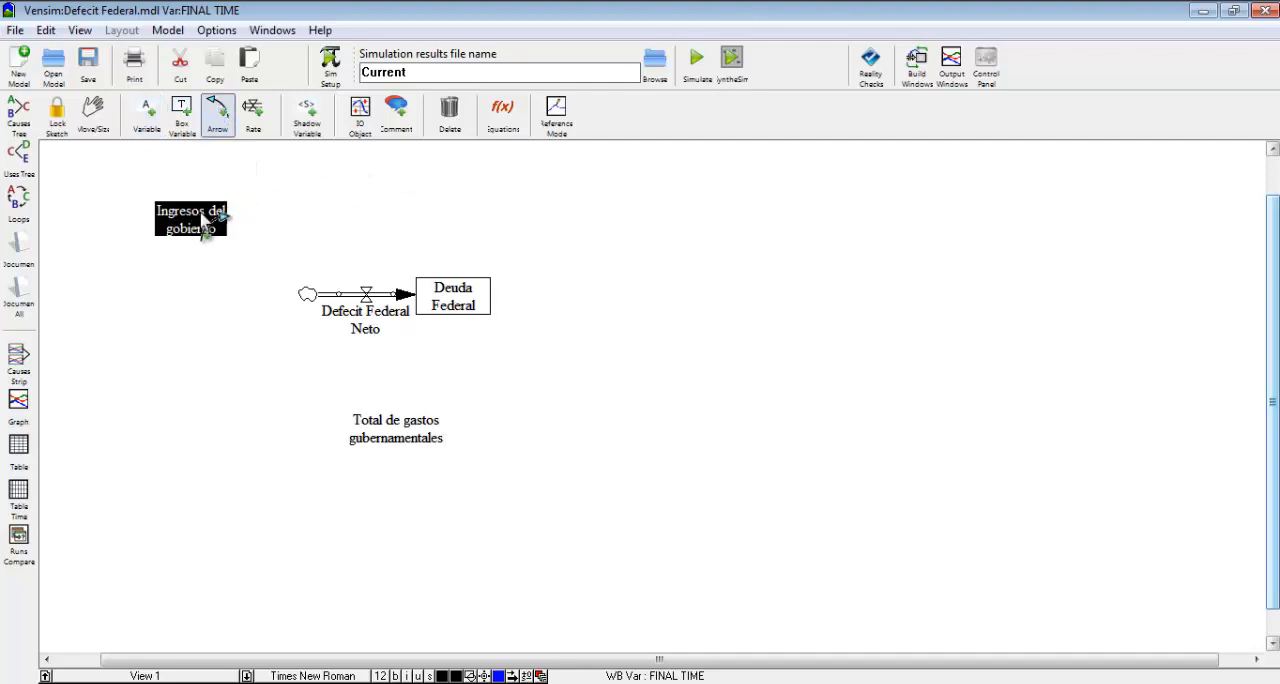
pyautogui.click(368, 312)
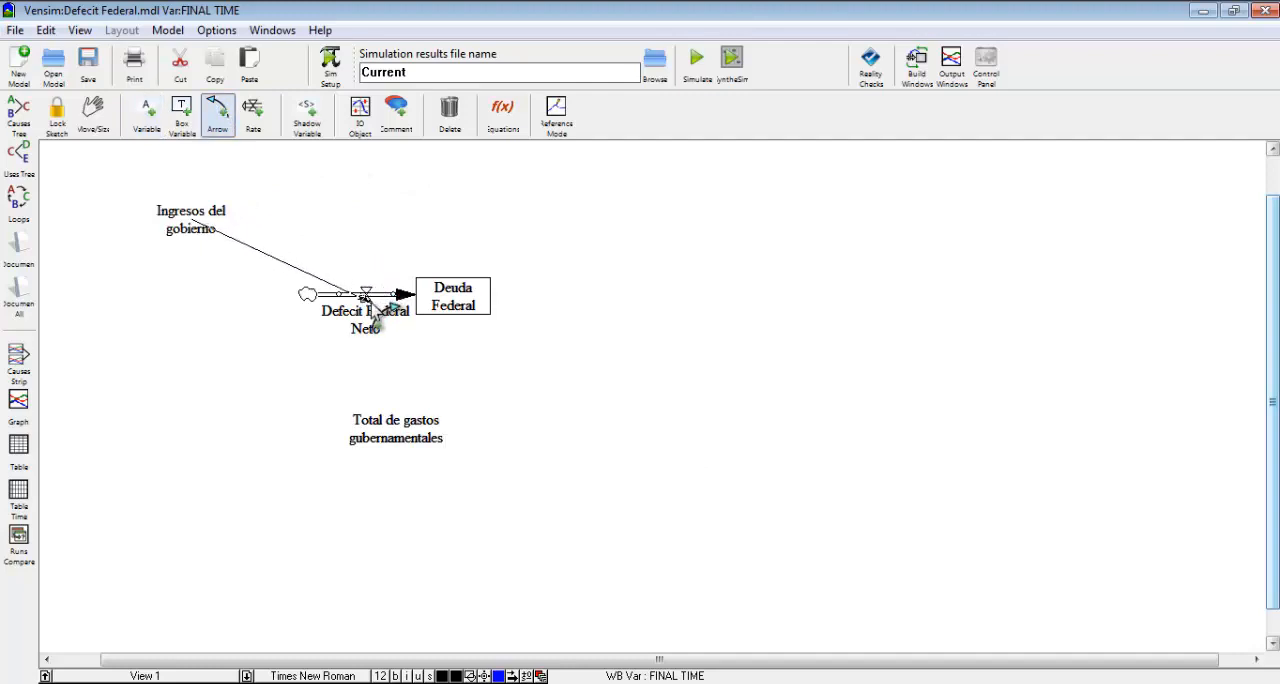
pyautogui.click(400, 440)
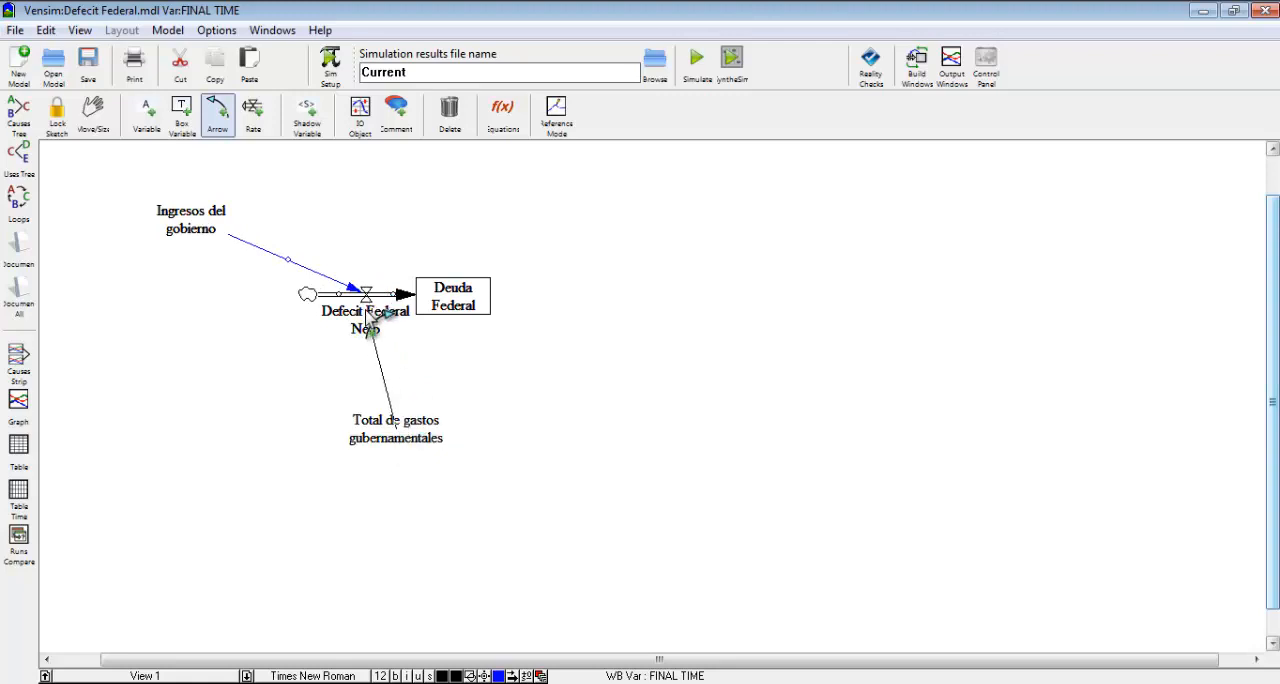
pyautogui.click(368, 312)
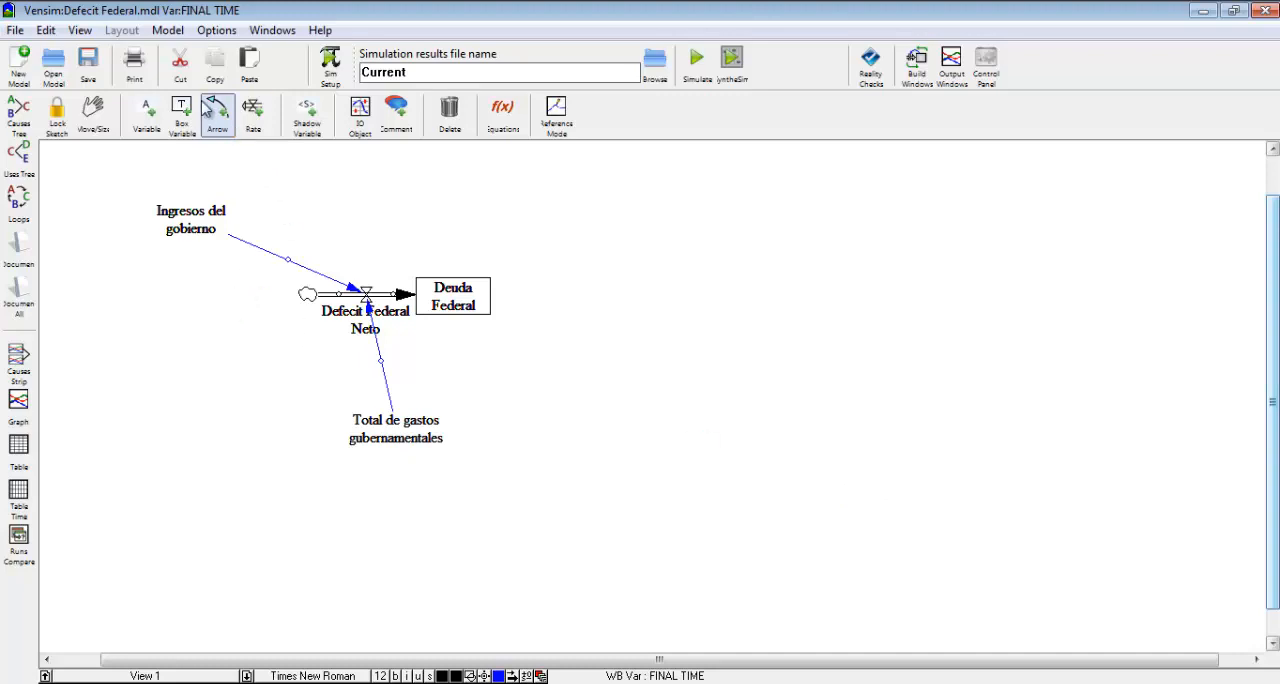
# Add a variable named "Pagos de intereses" below and to the right of Deuda Federal.
pyautogui.click(146, 115)
pyautogui.click(655, 352)
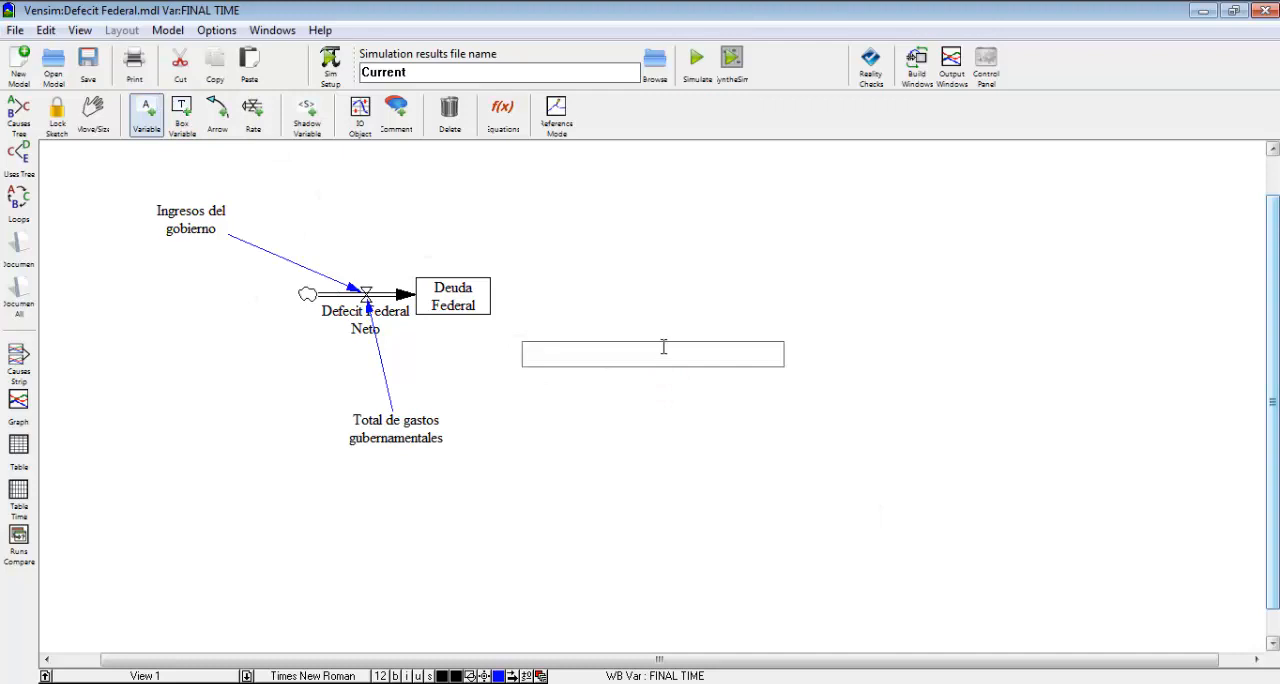
pyautogui.write('Pagos de intereses')
pyautogui.press('Return')
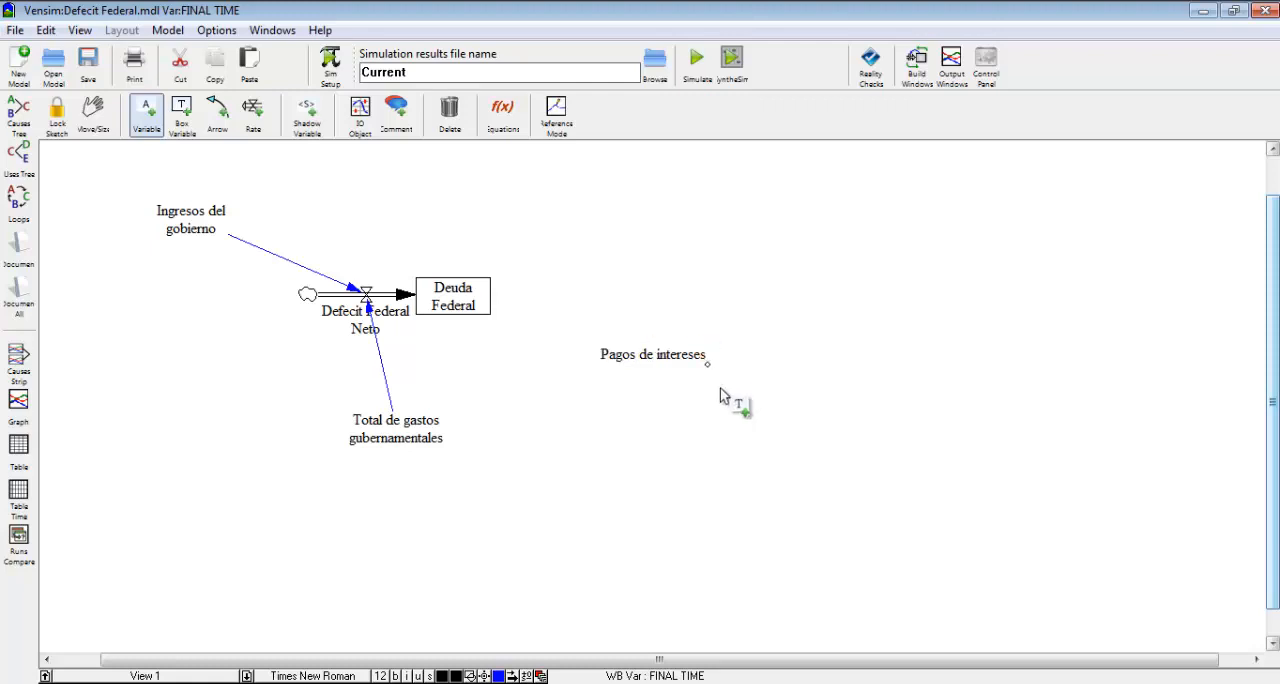
# Add a variable named "Tasa de interes" below and to the right of Pagos de intereses.
pyautogui.click(768, 466)
pyautogui.write('Tasa')
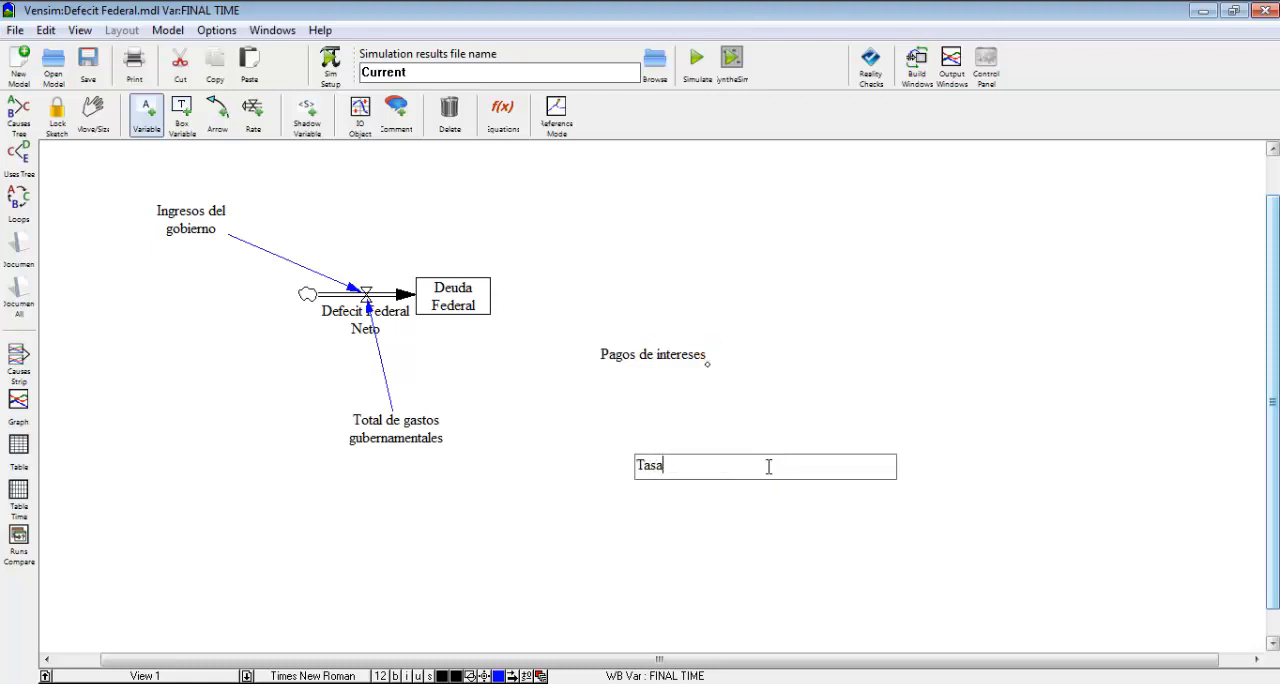
pyautogui.write(' de interes')
pyautogui.press('Return')
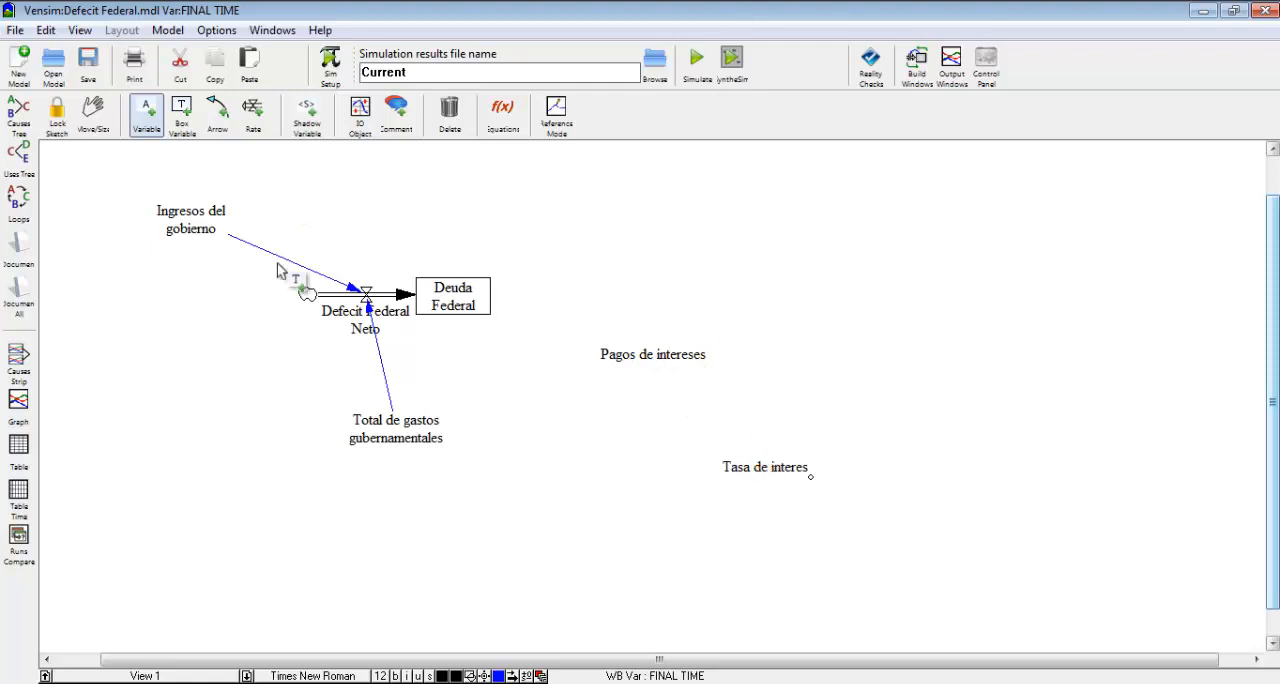
# Add a variable named "Otros gastos del gobierno" below and to the left of Total de gastos gubernamentales.
pyautogui.click(220, 541)
pyautogui.write('O')
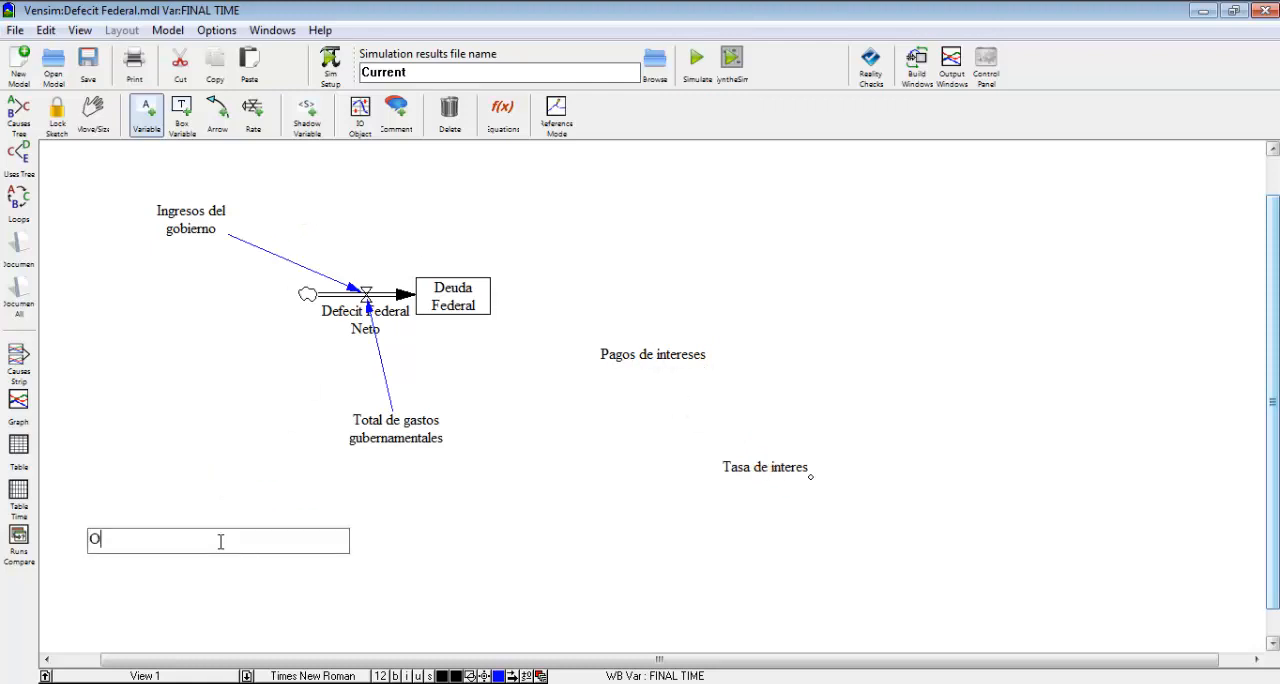
pyautogui.write('tros gastos del gobierno')
pyautogui.press('Return')
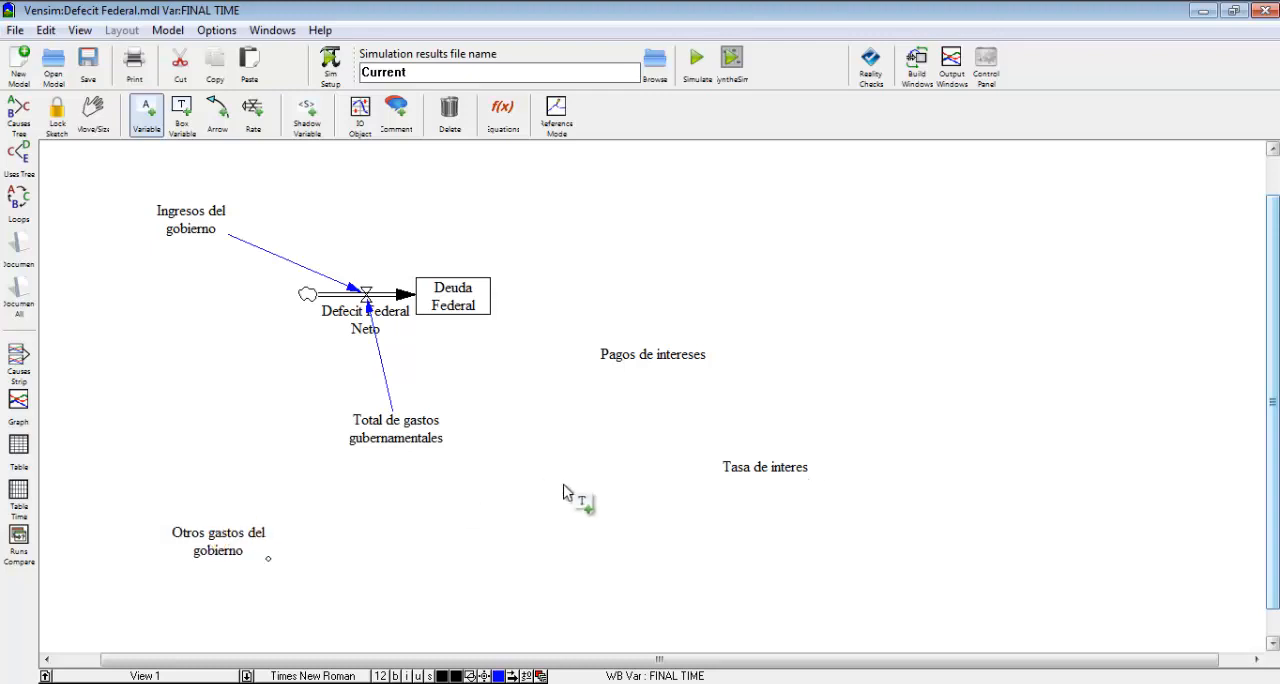
# Draw causal arrows from Deuda Federal to Pagos de intereses and from Pagos de intereses to Total de gastos gubernamentales.
pyautogui.click(217, 113)
pyautogui.click(480, 293)
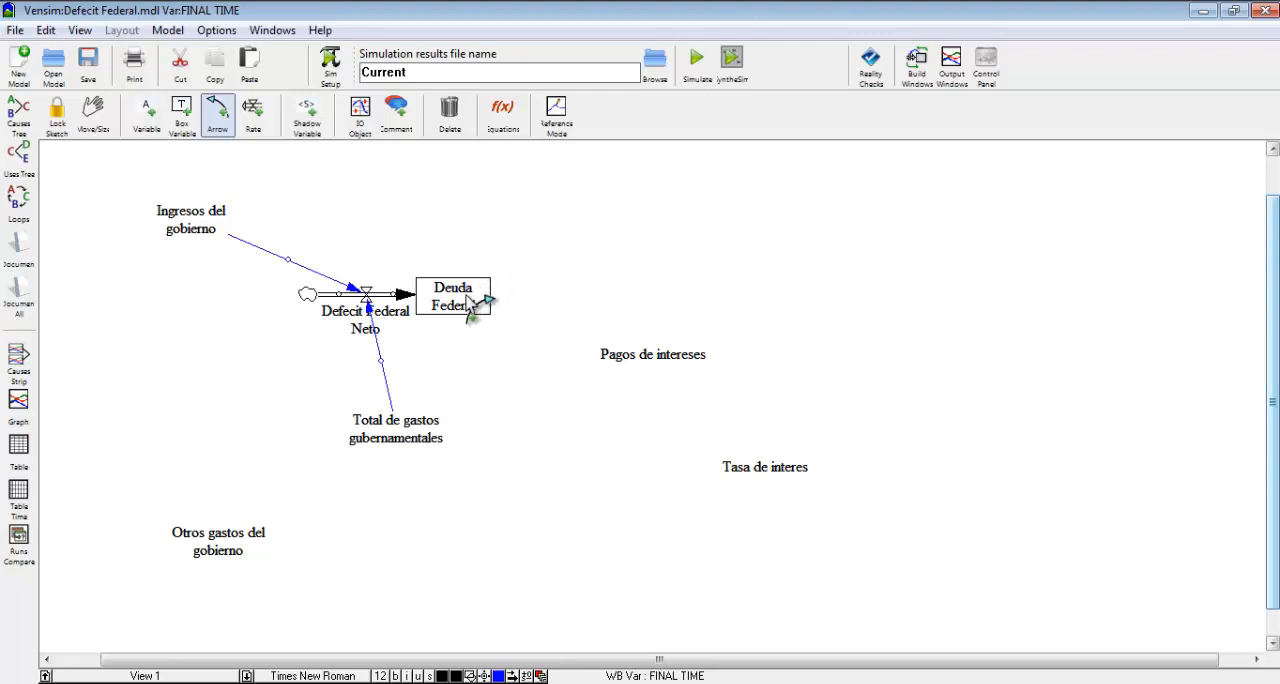
pyautogui.click(656, 362)
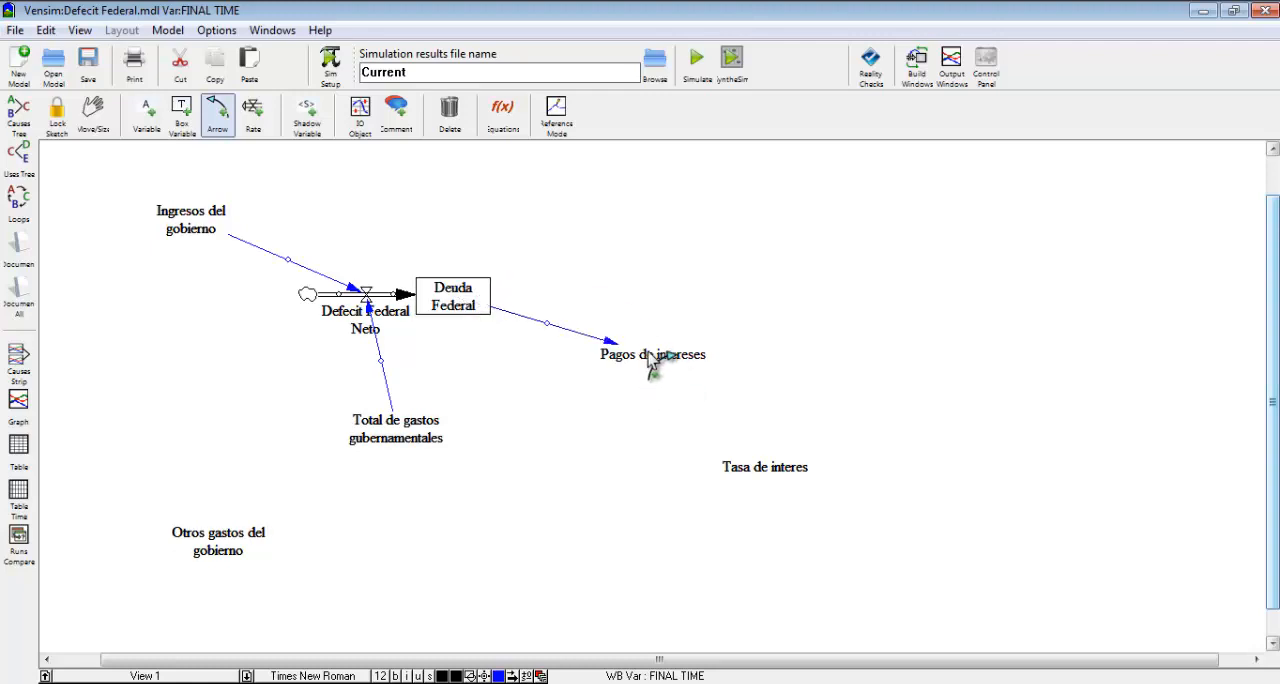
pyautogui.click(652, 362)
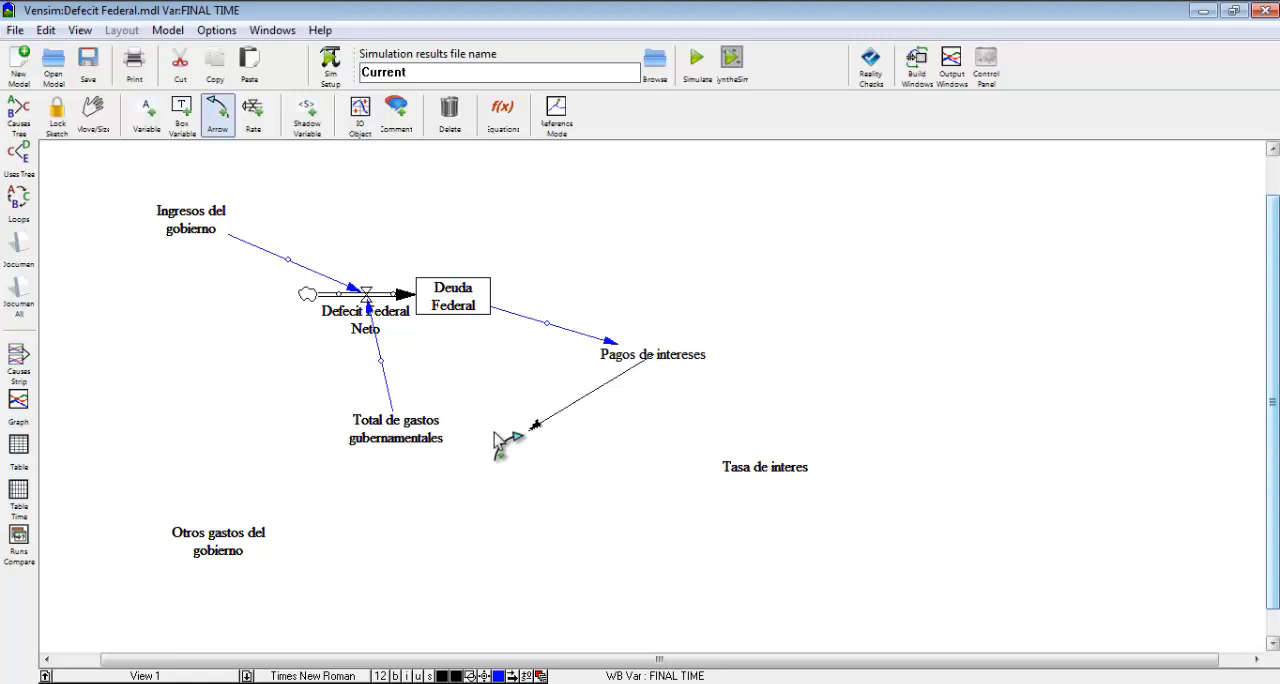
pyautogui.click(428, 440)
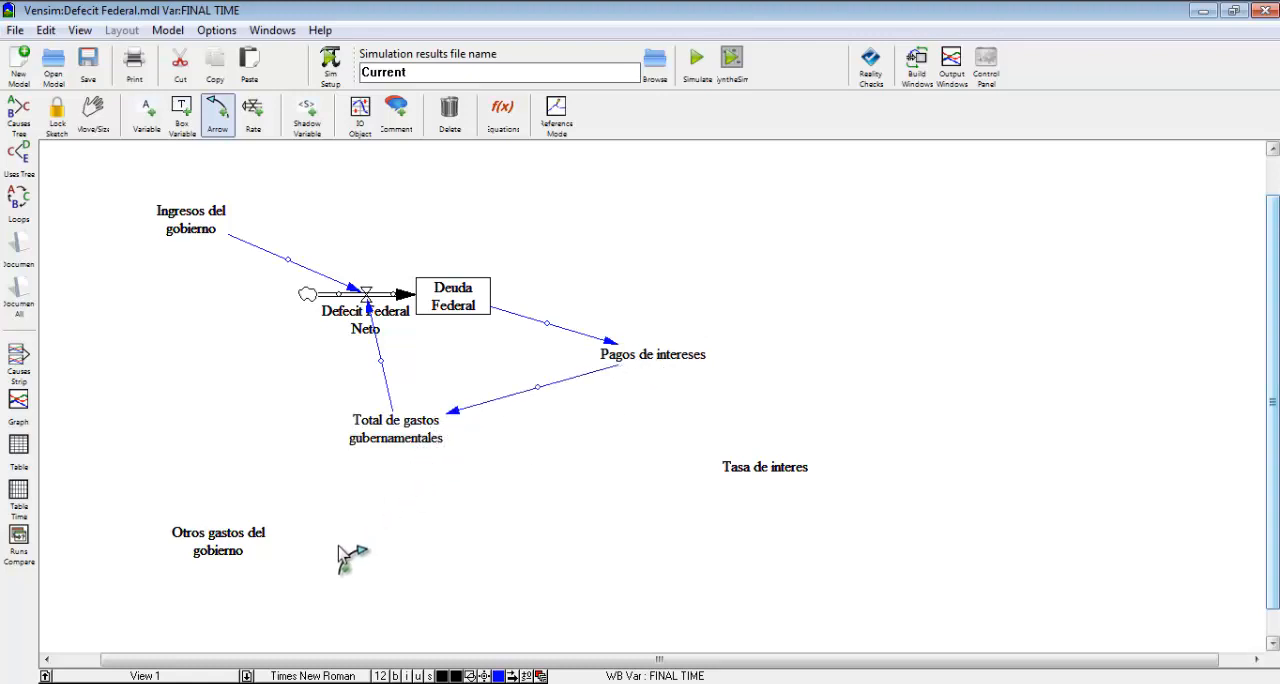
# Connect Otros gastos del gobierno to Total de gastos gubernamentales, and Tasa de interes to Pagos de intereses, with arrows.
pyautogui.click(232, 540)
pyautogui.click(357, 443)
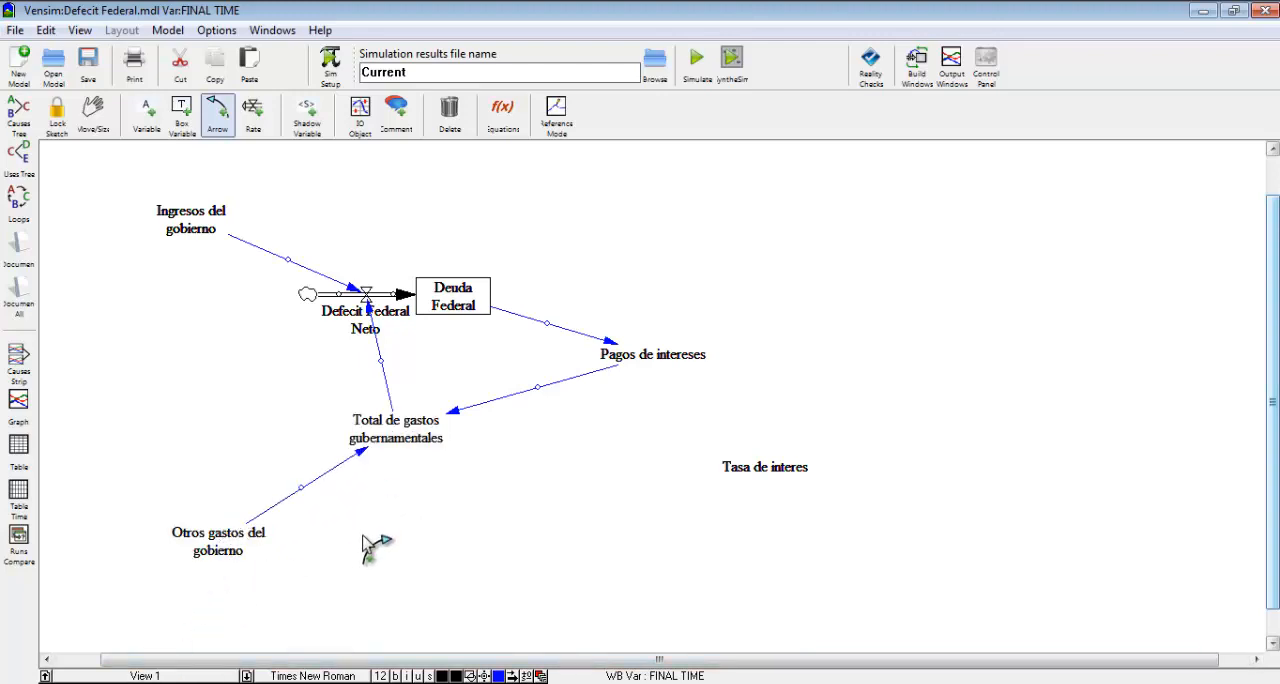
pyautogui.click(768, 468)
pyautogui.click(650, 366)
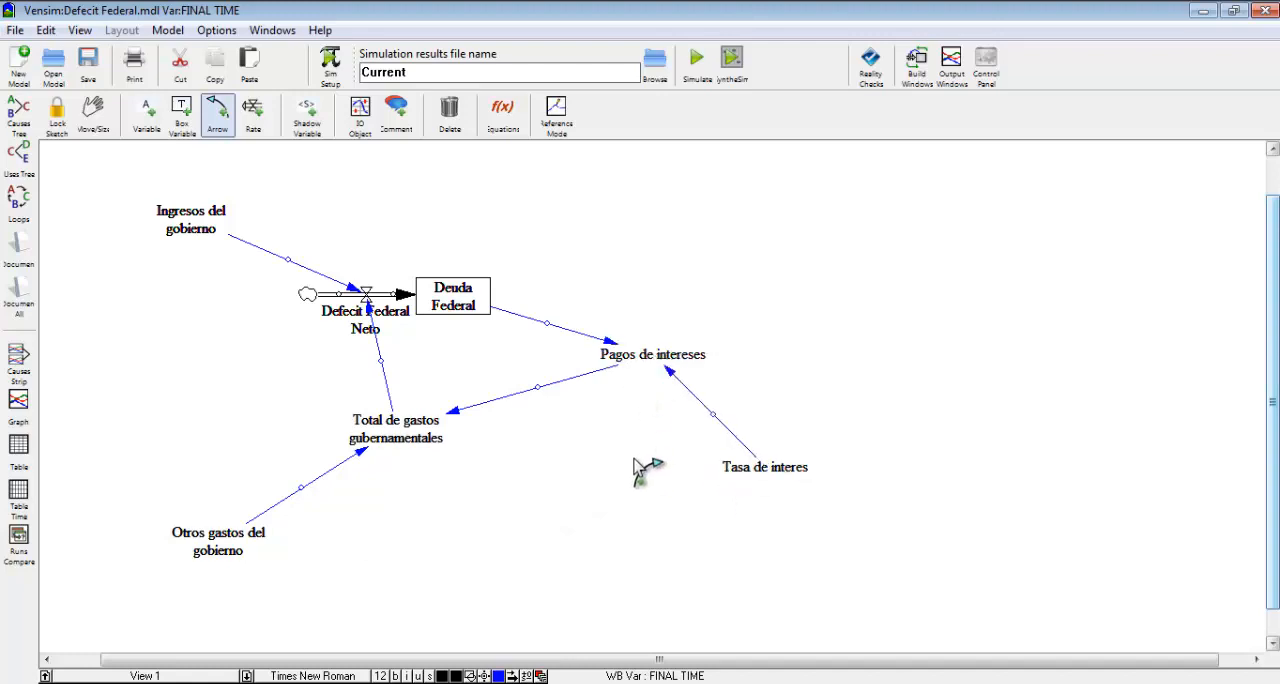
# Bend all the causal arrows into curves except the one from Ingresos del gobierno.
pyautogui.click(539, 400)
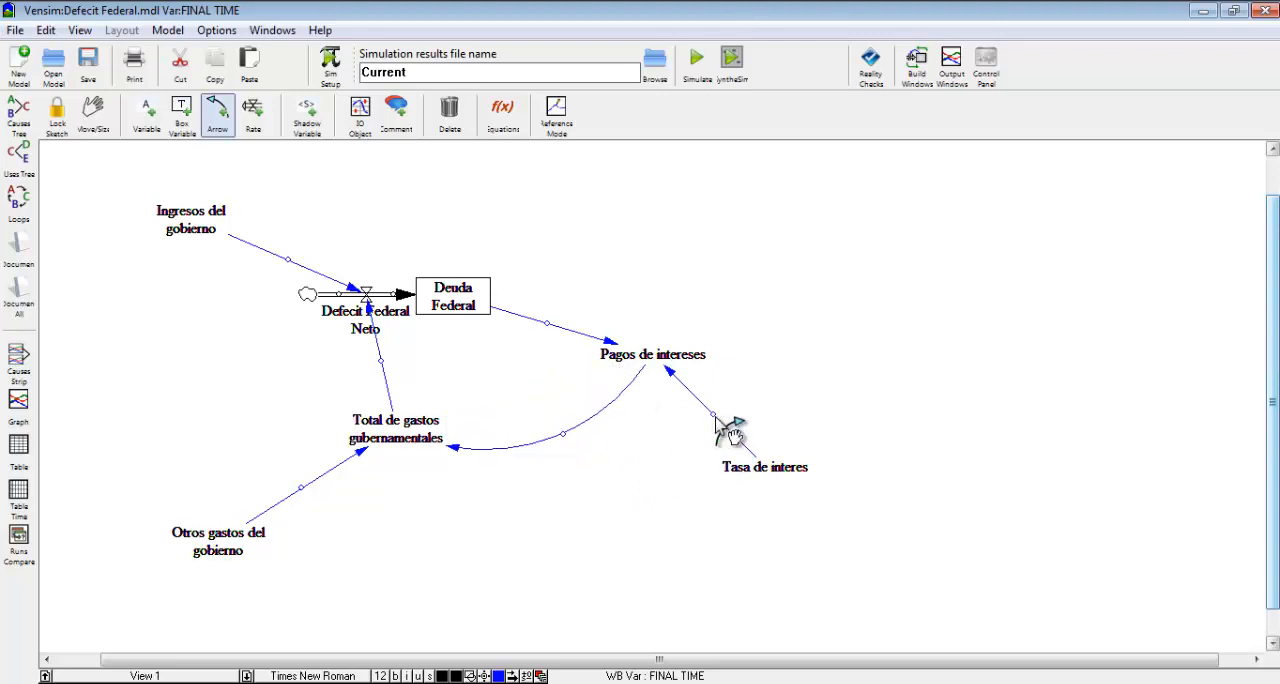
pyautogui.moveTo(713, 413); pyautogui.dragTo(674, 446)
pyautogui.moveTo(549, 330); pyautogui.dragTo(616, 274)
pyautogui.moveTo(300, 488); pyautogui.dragTo(246, 438)
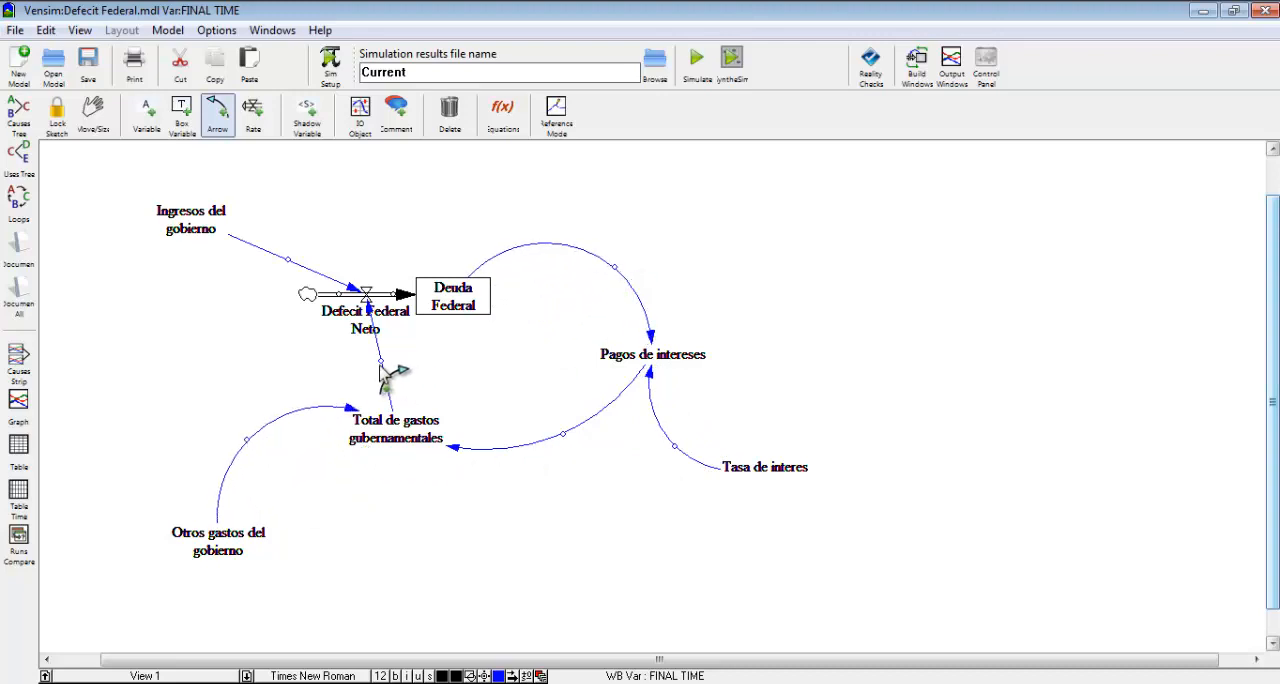
pyautogui.moveTo(380, 361); pyautogui.dragTo(356, 368)
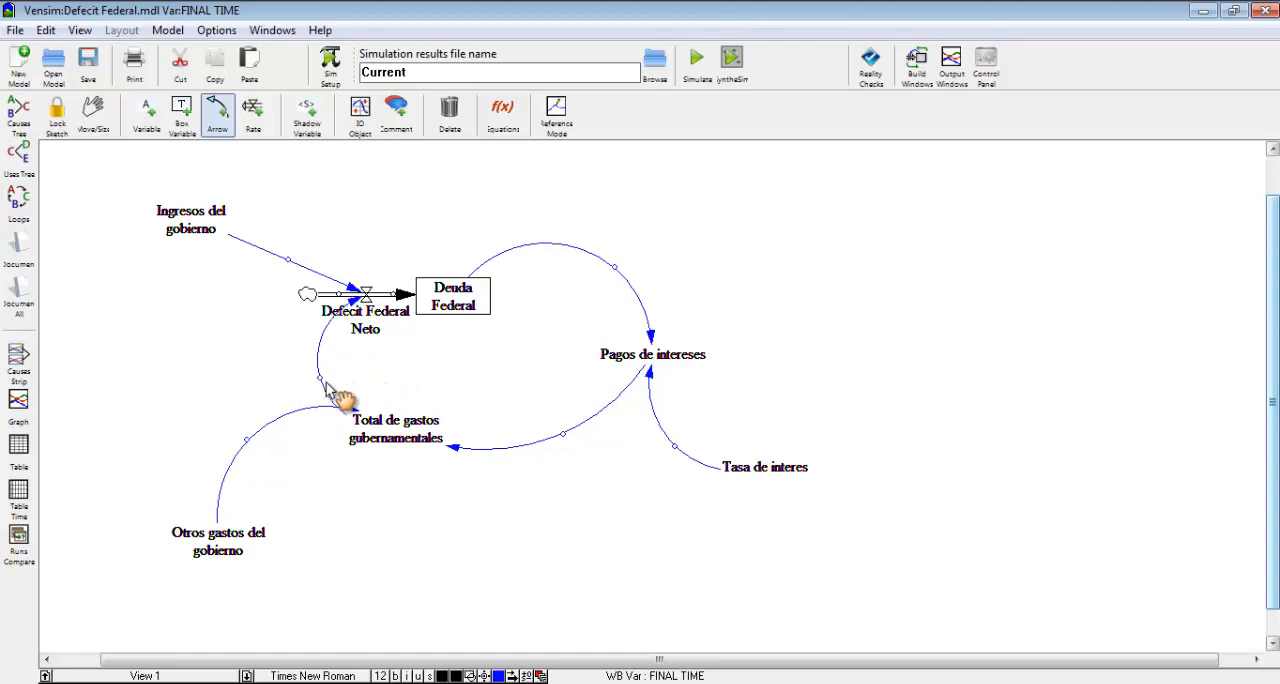
# Move Total de gastos gubernamentales down and Ingresos del gobierno outward, and curve the Ingresos arrow upward.
pyautogui.moveTo(422, 432); pyautogui.dragTo(392, 479)
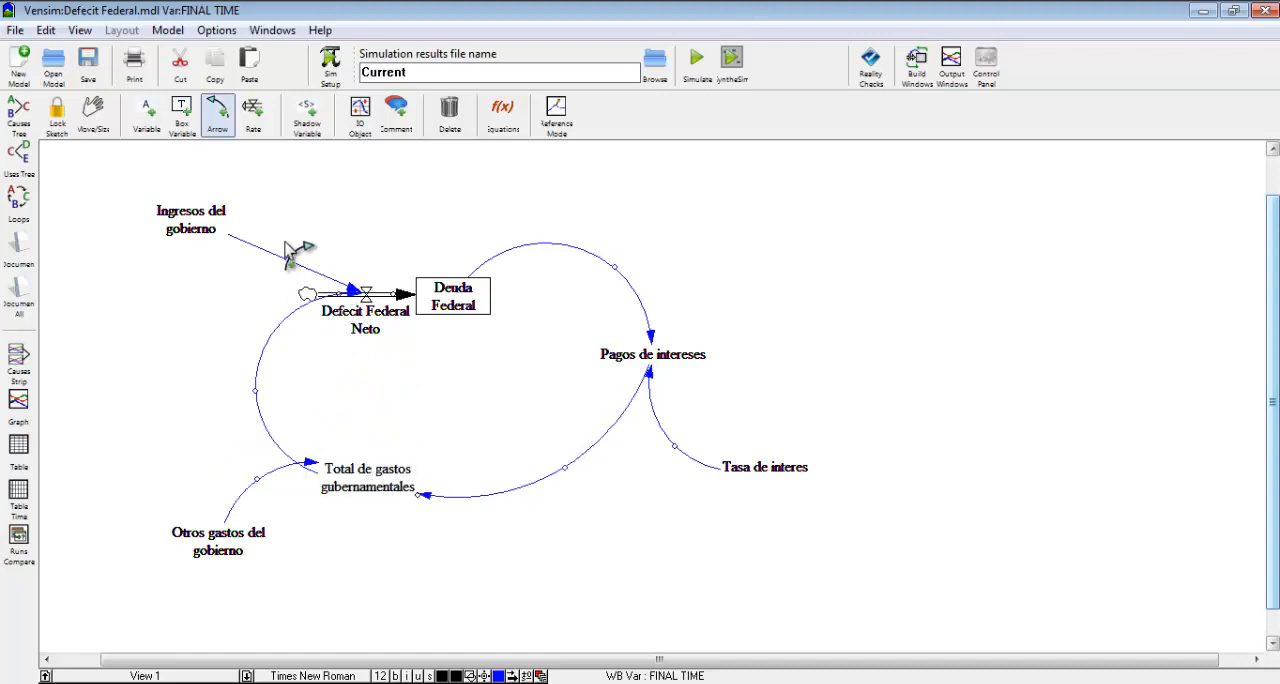
pyautogui.moveTo(205, 230); pyautogui.dragTo(143, 218)
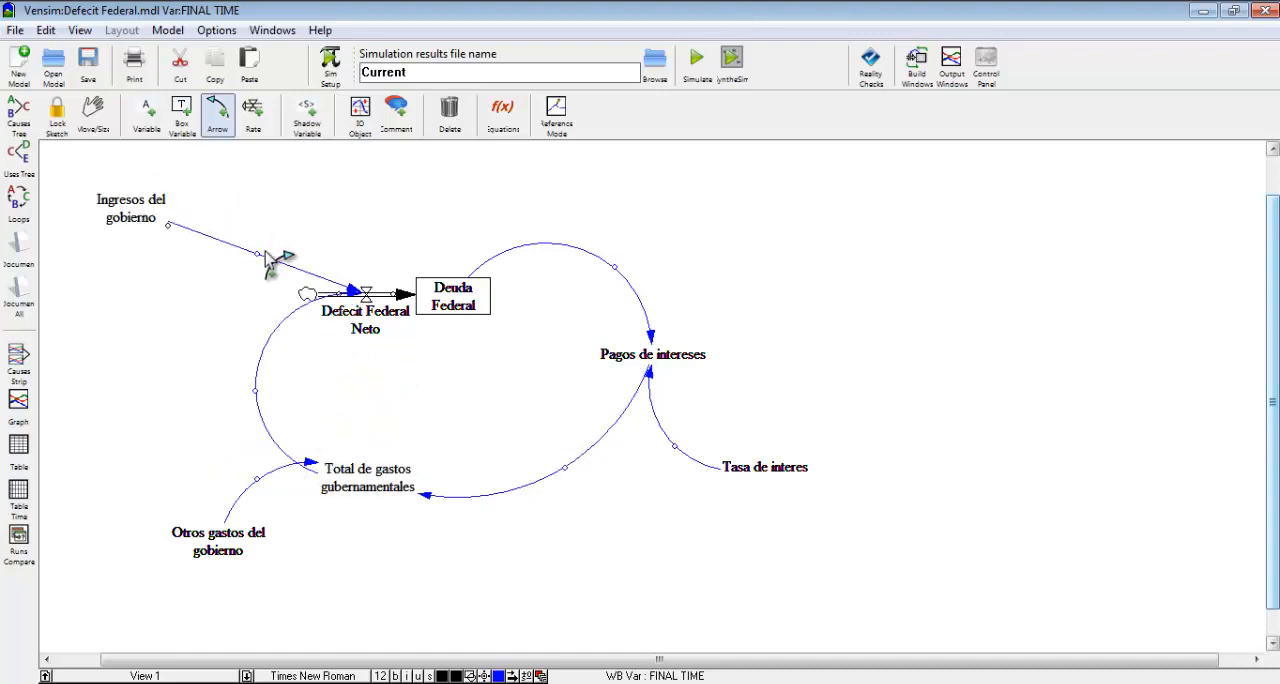
pyautogui.moveTo(270, 258); pyautogui.dragTo(297, 209)
# Move the Deuda Federal stock closer to Pagos de intereses and shift the Defecit Federal Neto valve toward it.
pyautogui.moveTo(455, 296); pyautogui.dragTo(558, 288)
pyautogui.click(561, 292)
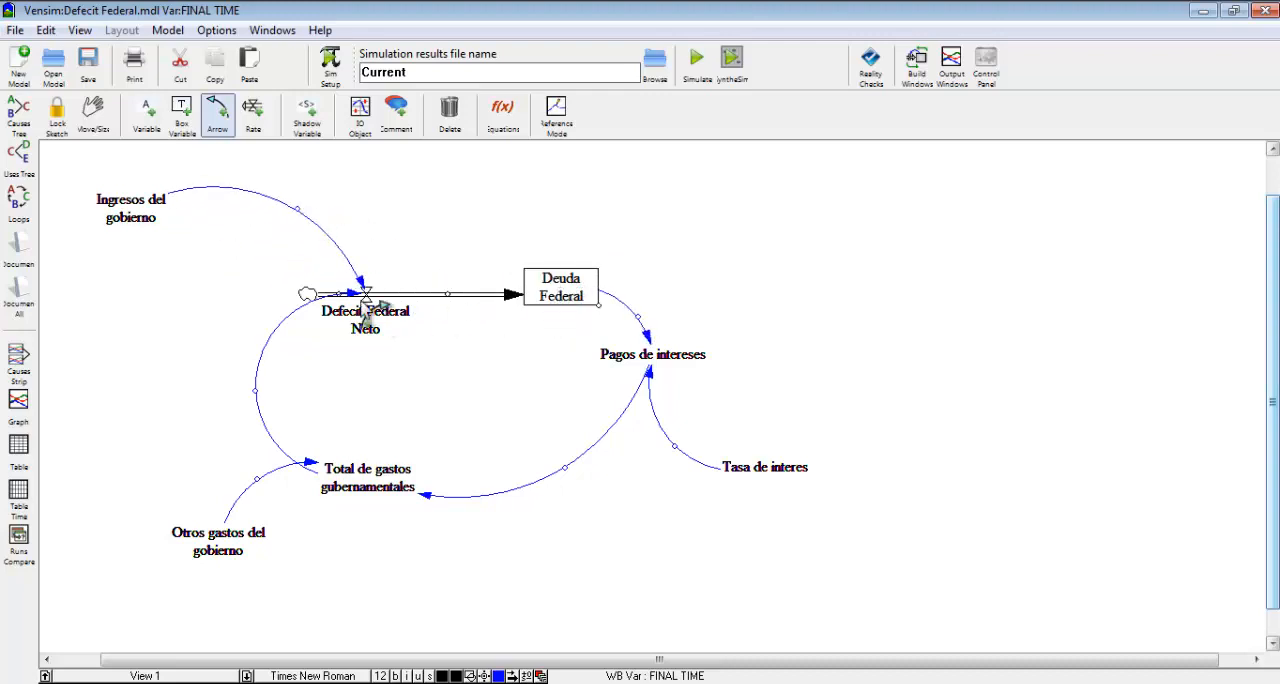
pyautogui.moveTo(373, 297); pyautogui.dragTo(416, 297)
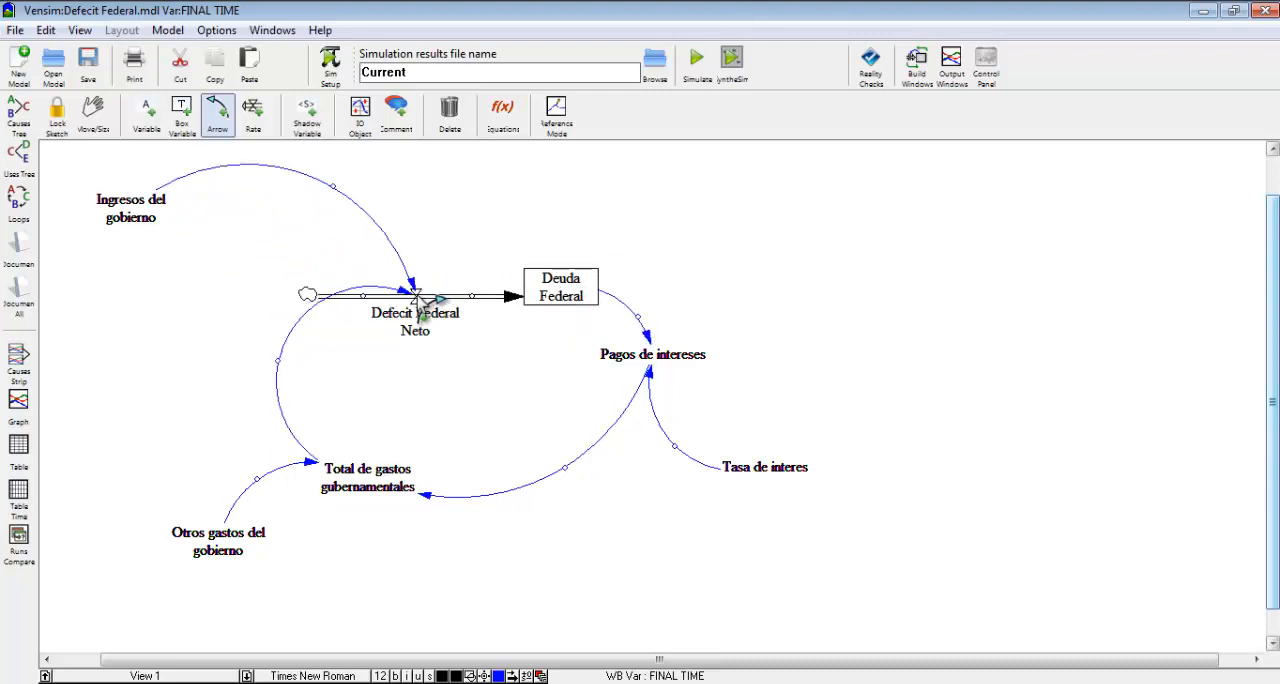
# Assign negative polarity to the arrow from Ingresos del gobierno to Defecit Federal Neto.
pyautogui.press('1')
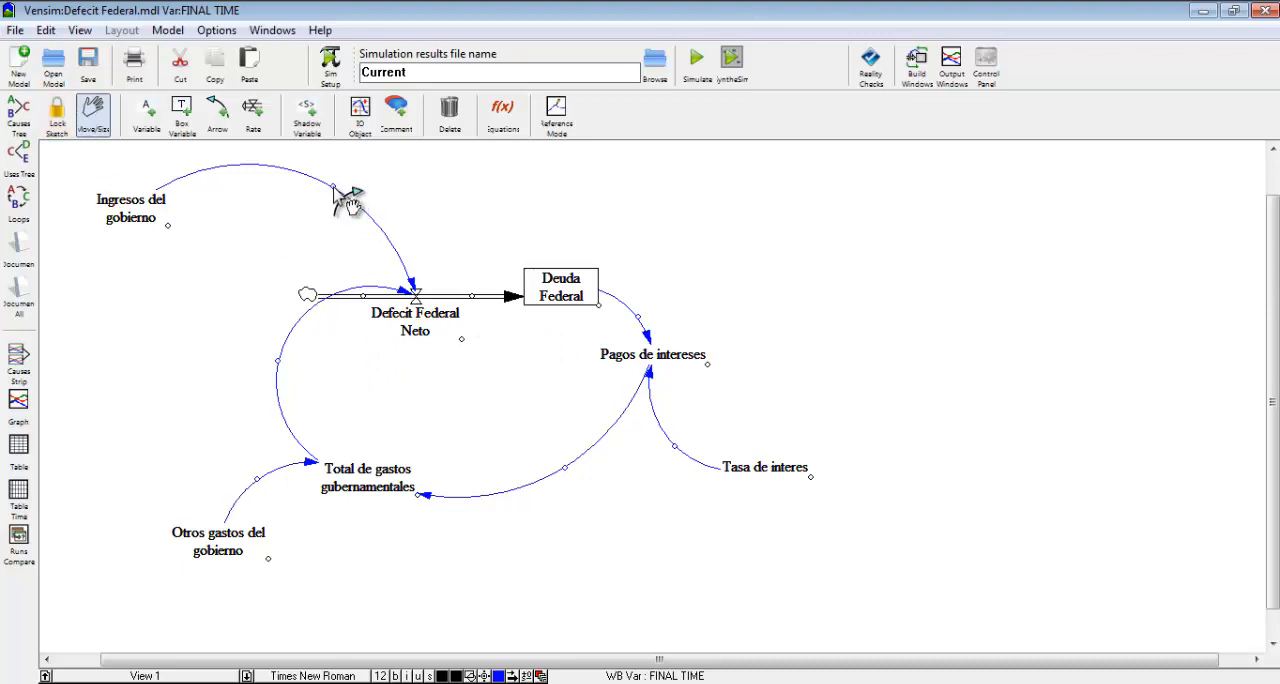
pyautogui.click(348, 200)
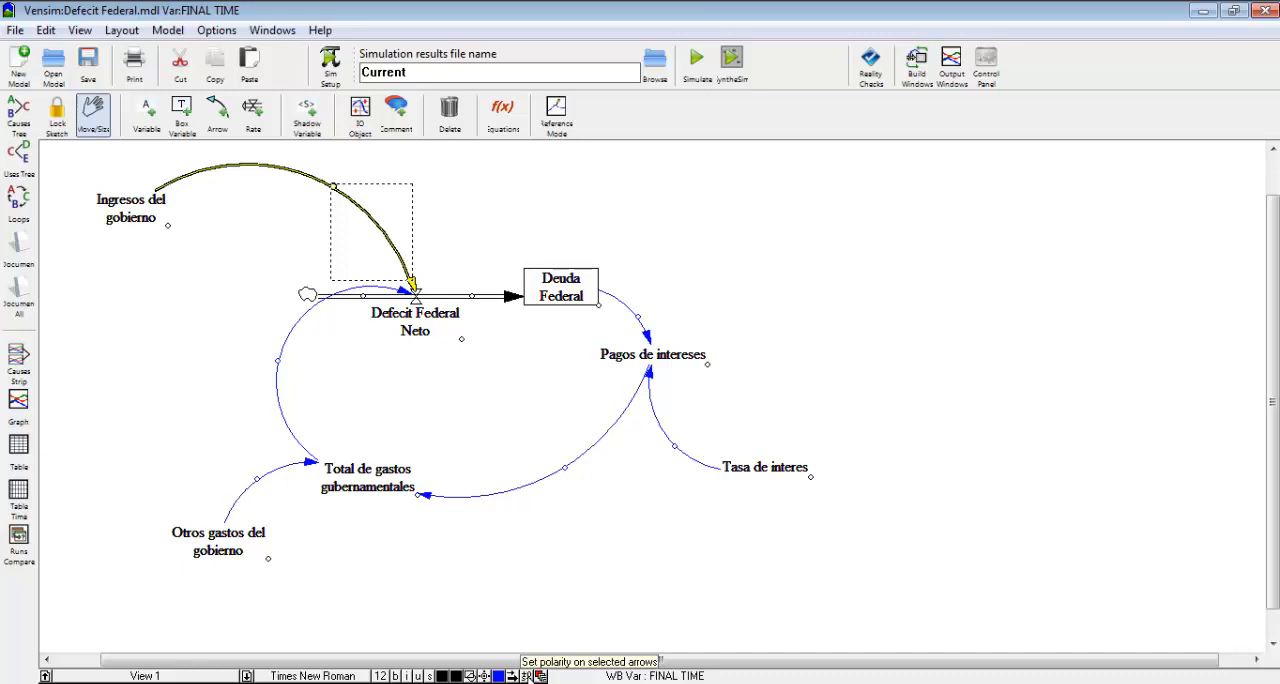
pyautogui.click(527, 676)
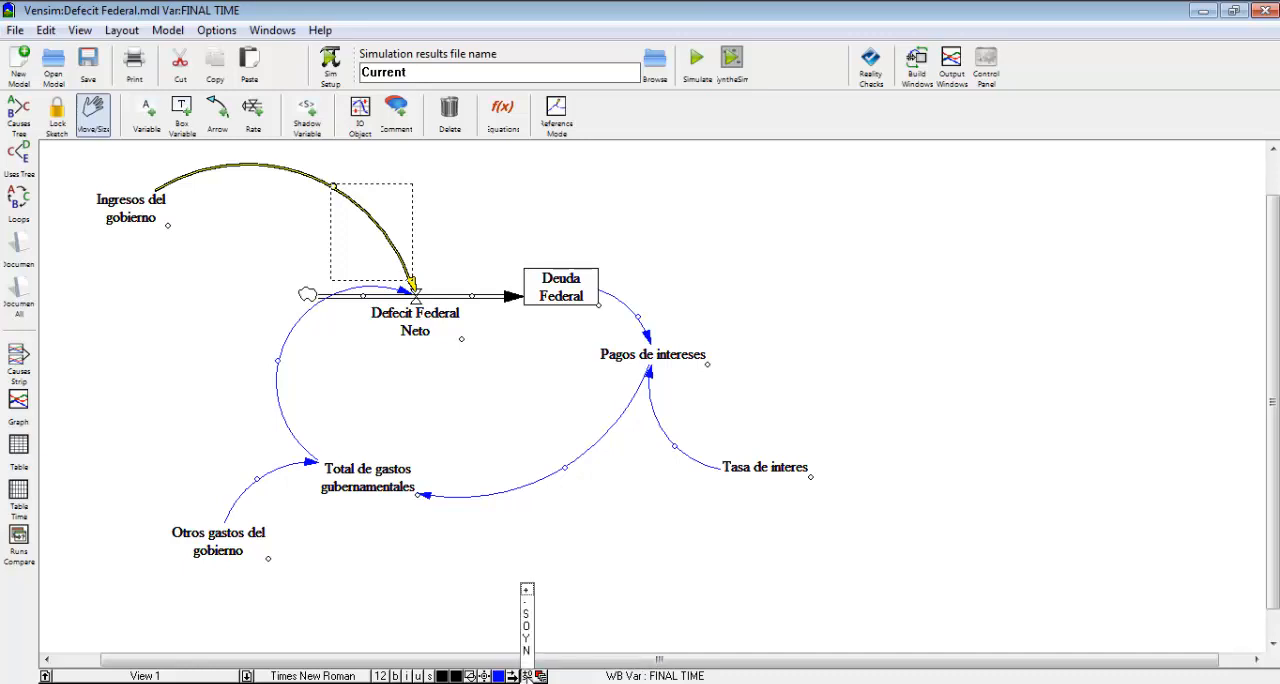
pyautogui.click(526, 603)
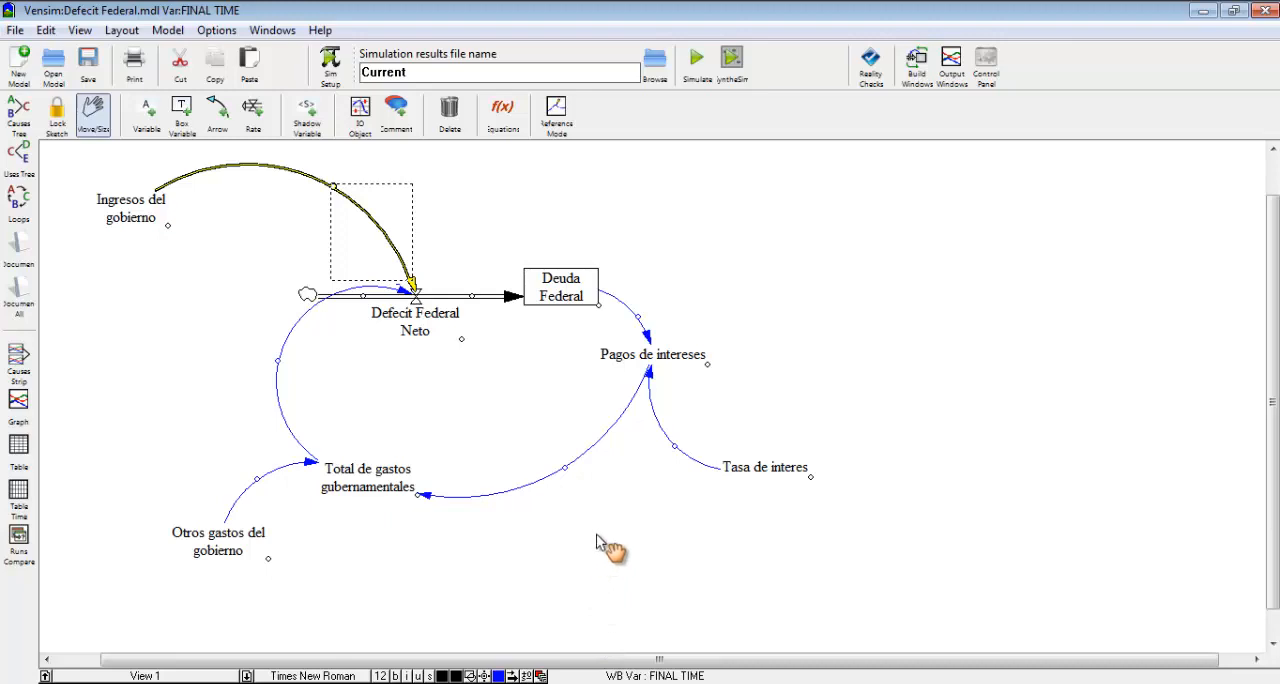
# Assign positive polarity to the arrow from Deuda Federal to Pagos de intereses.
pyautogui.click(641, 322)
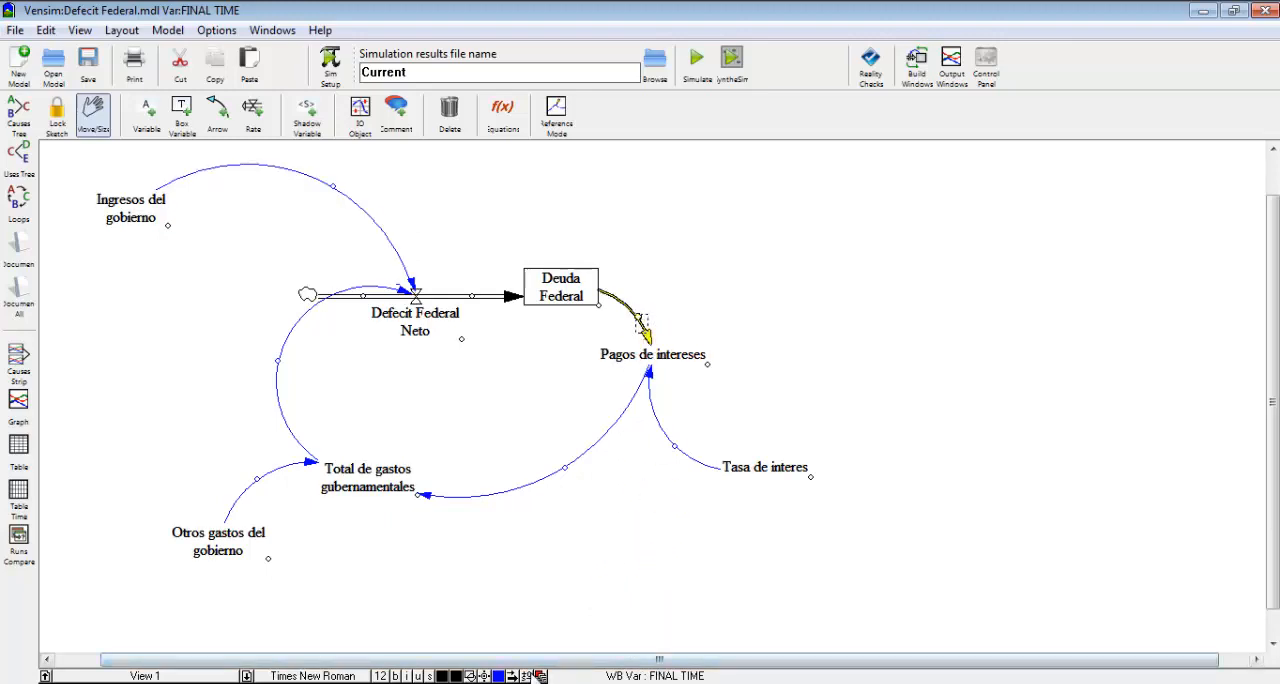
pyautogui.click(527, 676)
pyautogui.click(526, 604)
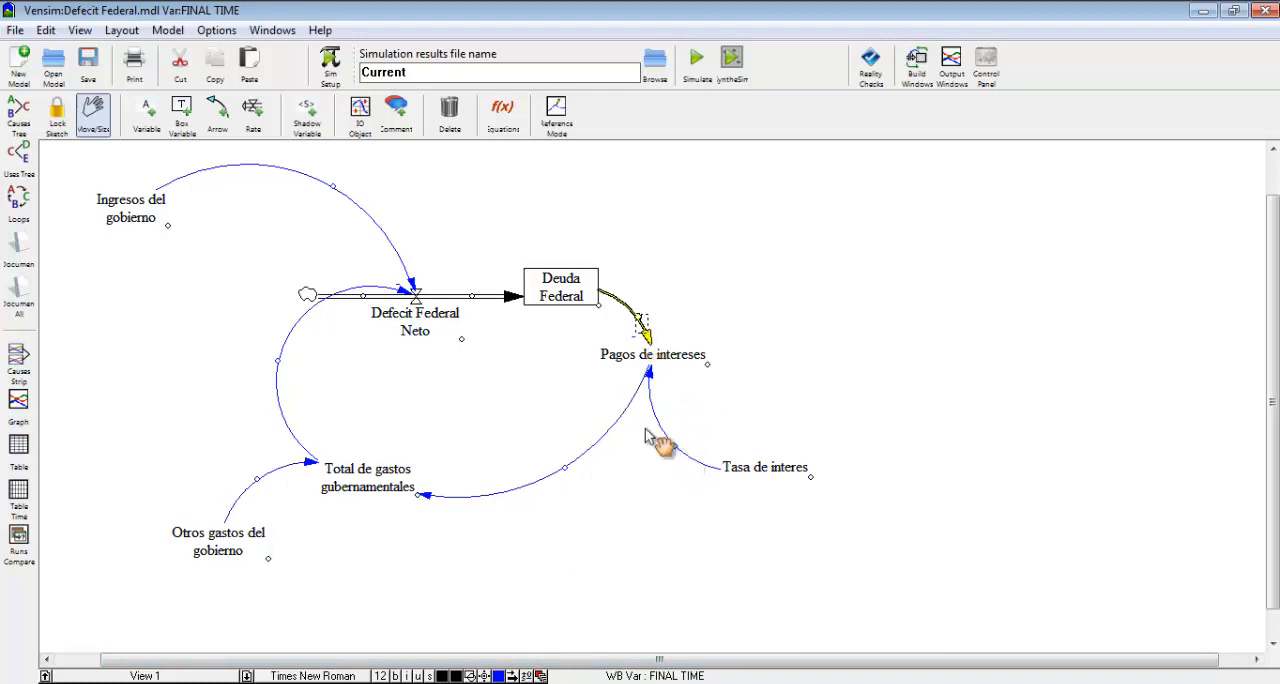
pyautogui.click(527, 676)
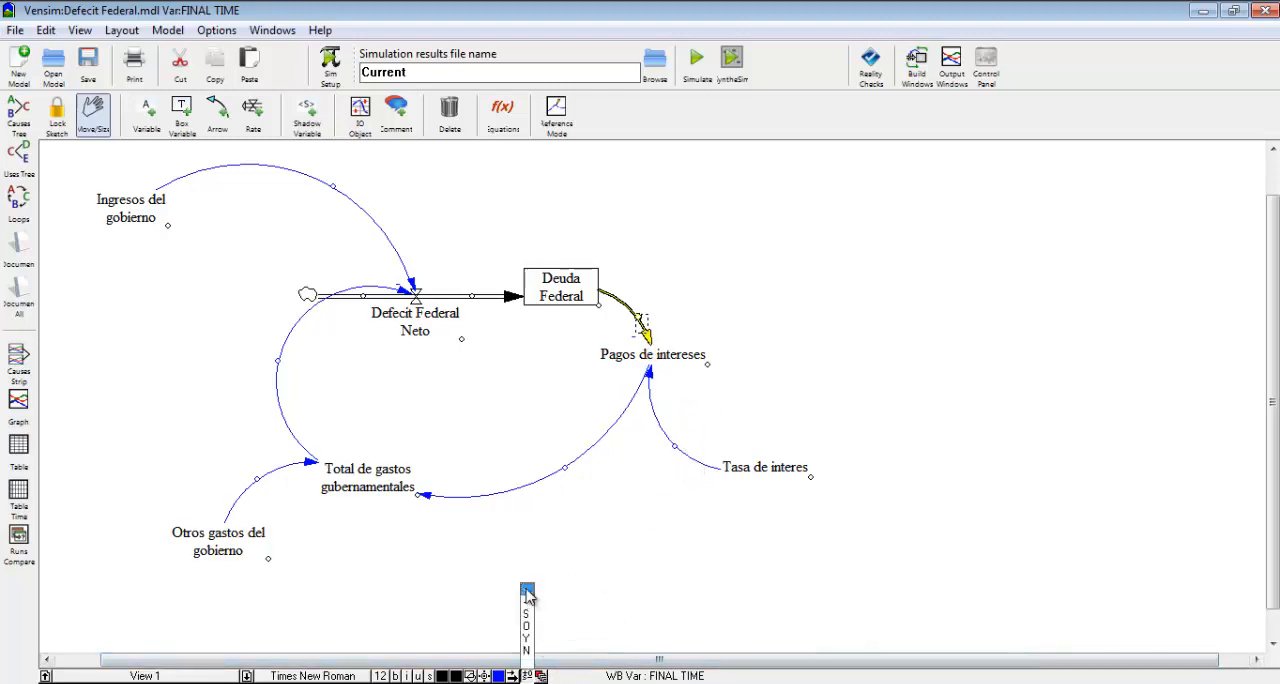
pyautogui.click(527, 590)
# Assign positive polarity to the arrows from Tasa de interes to Pagos de intereses and from Pagos de intereses to Total de gastos gubernamentales.
pyautogui.click(678, 452)
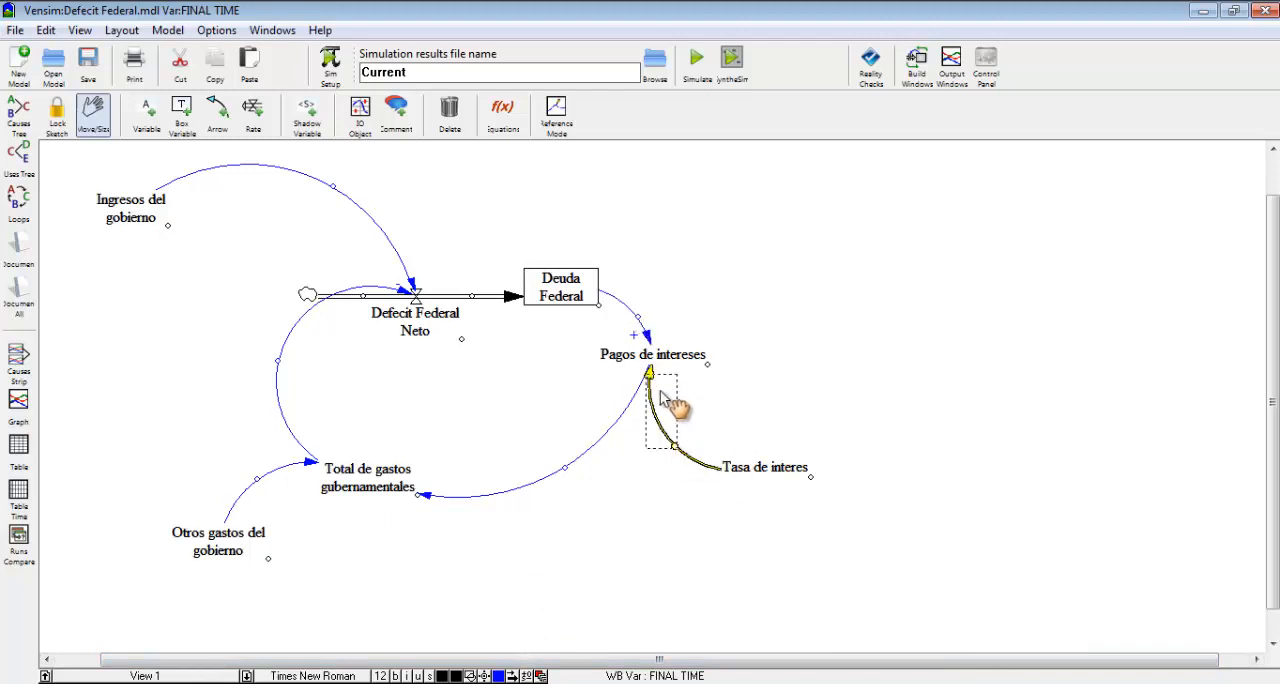
pyautogui.click(527, 676)
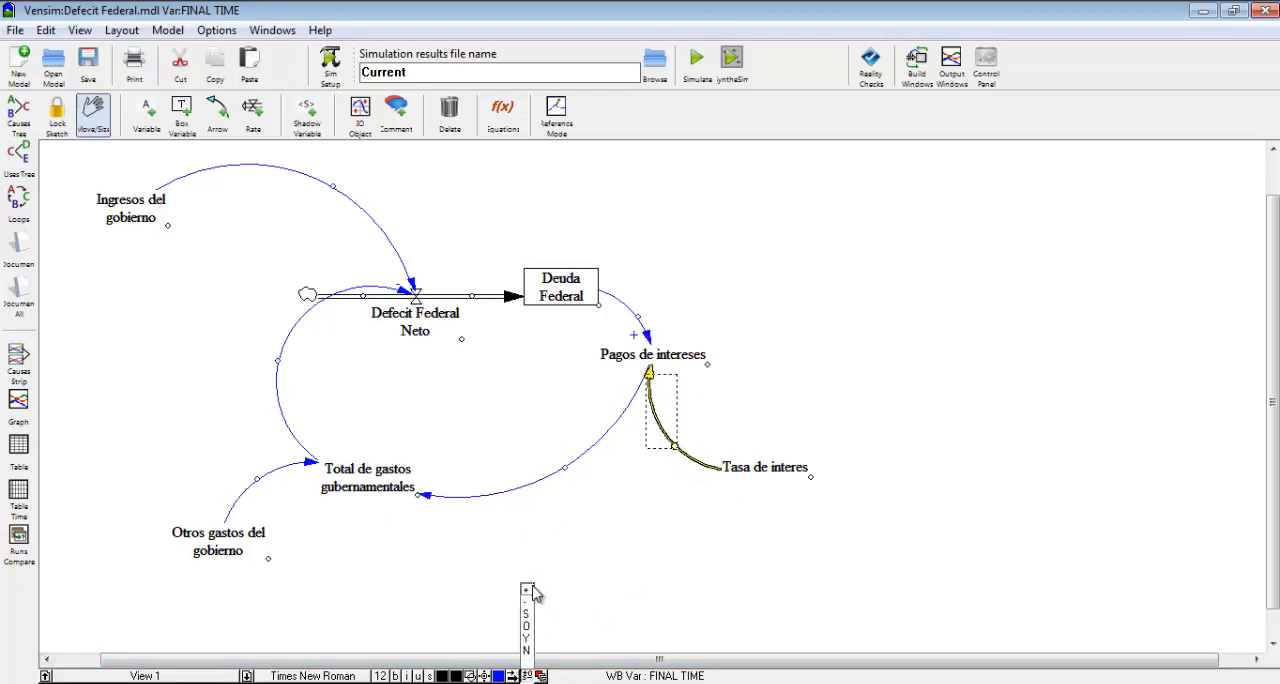
pyautogui.click(527, 590)
pyautogui.click(565, 467)
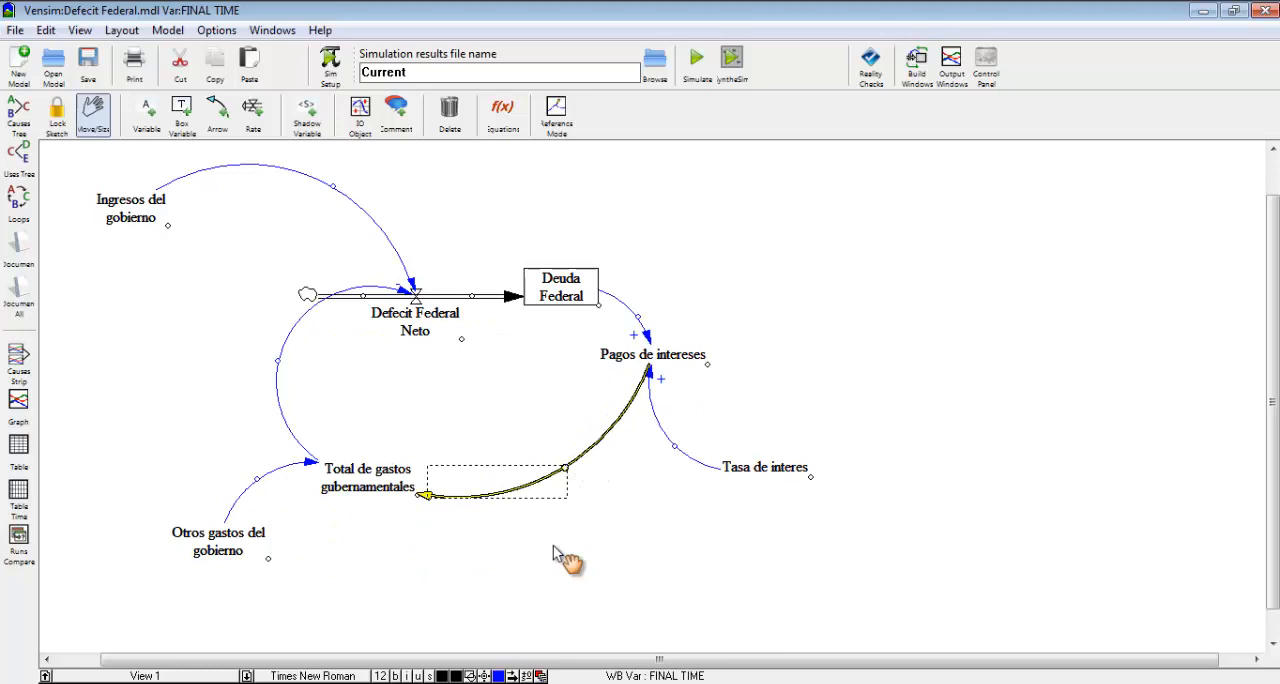
pyautogui.click(527, 676)
pyautogui.click(527, 590)
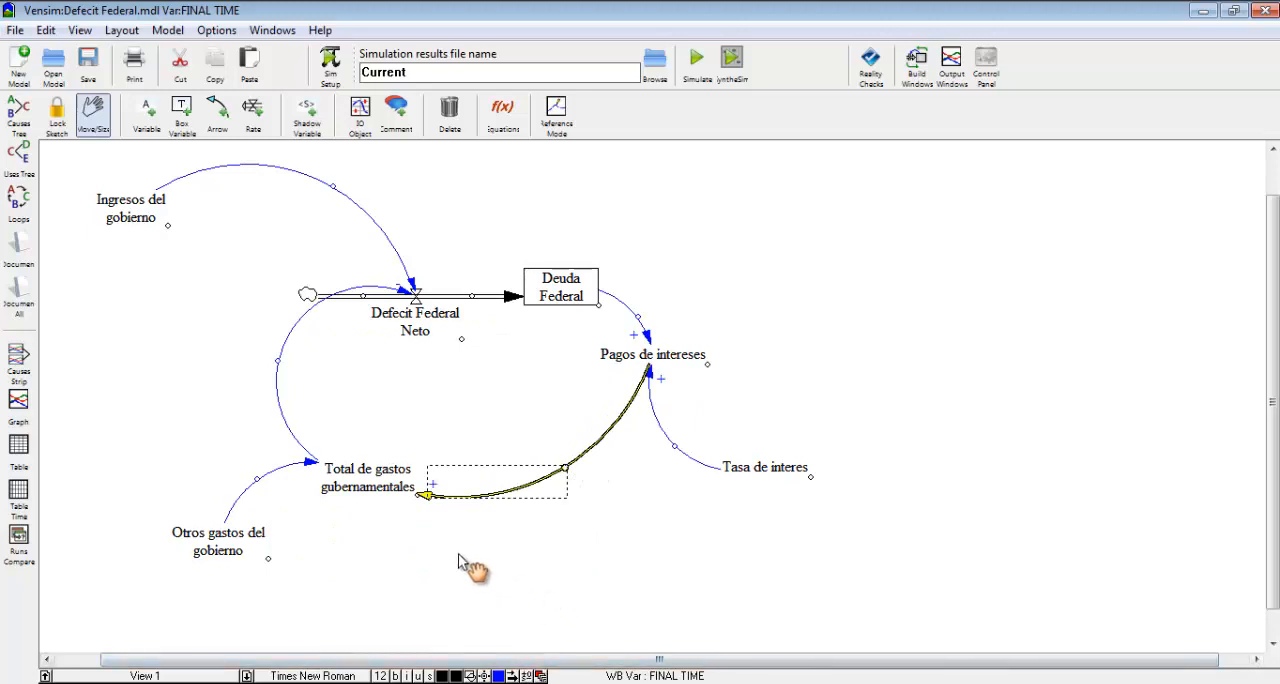
# Assign positive polarity to the arrows from Otros gastos del gobierno to Total de gastos gubernamentales and from that total to Defecit Federal Neto.
pyautogui.click(262, 478)
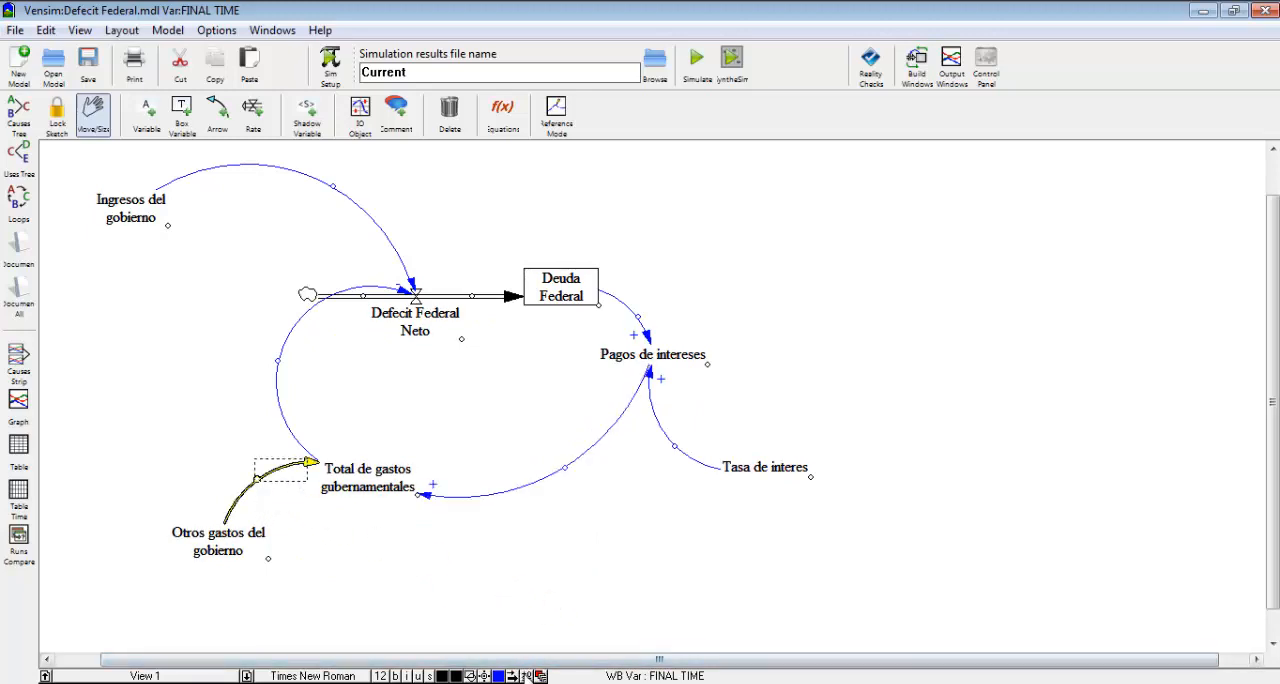
pyautogui.click(527, 676)
pyautogui.click(527, 590)
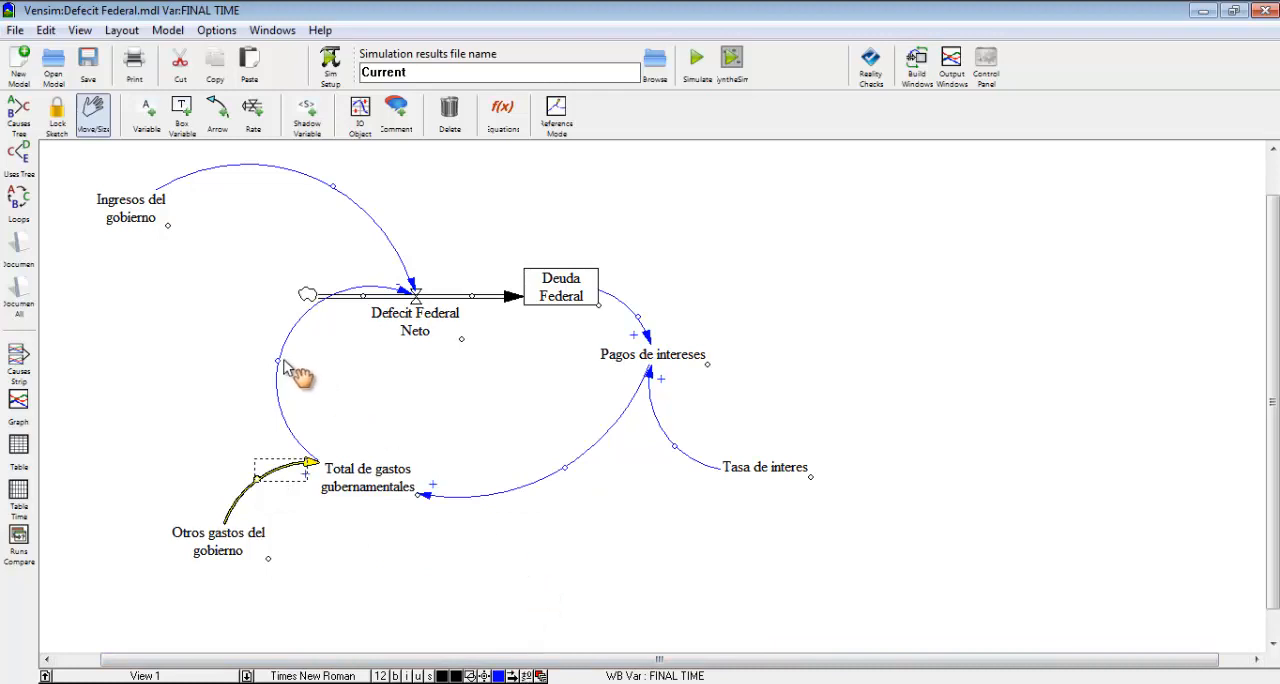
pyautogui.click(280, 368)
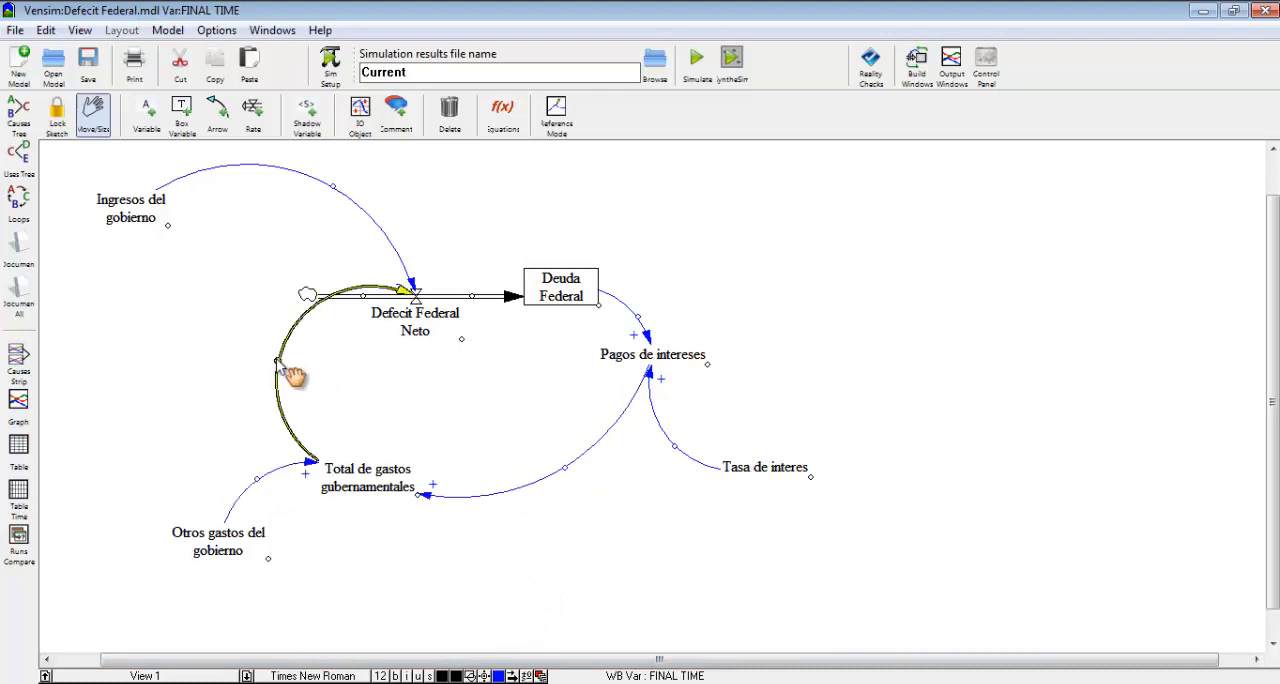
pyautogui.click(527, 676)
pyautogui.click(527, 592)
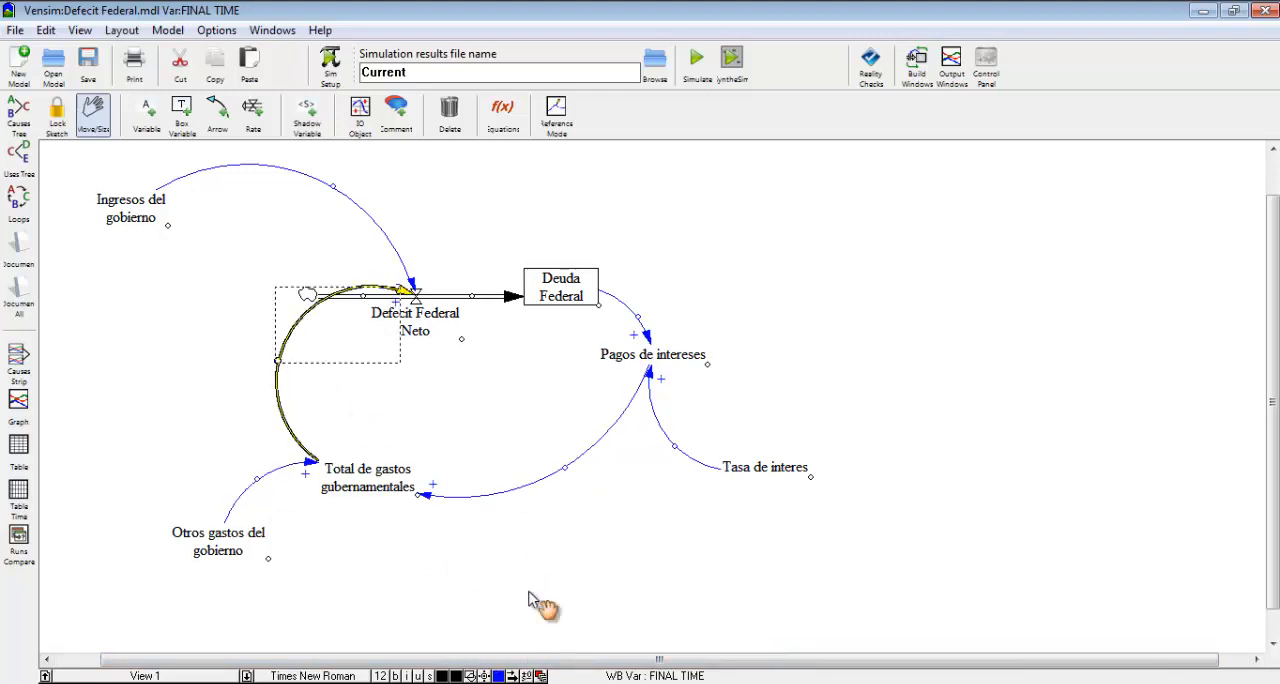
pyautogui.click(702, 527)
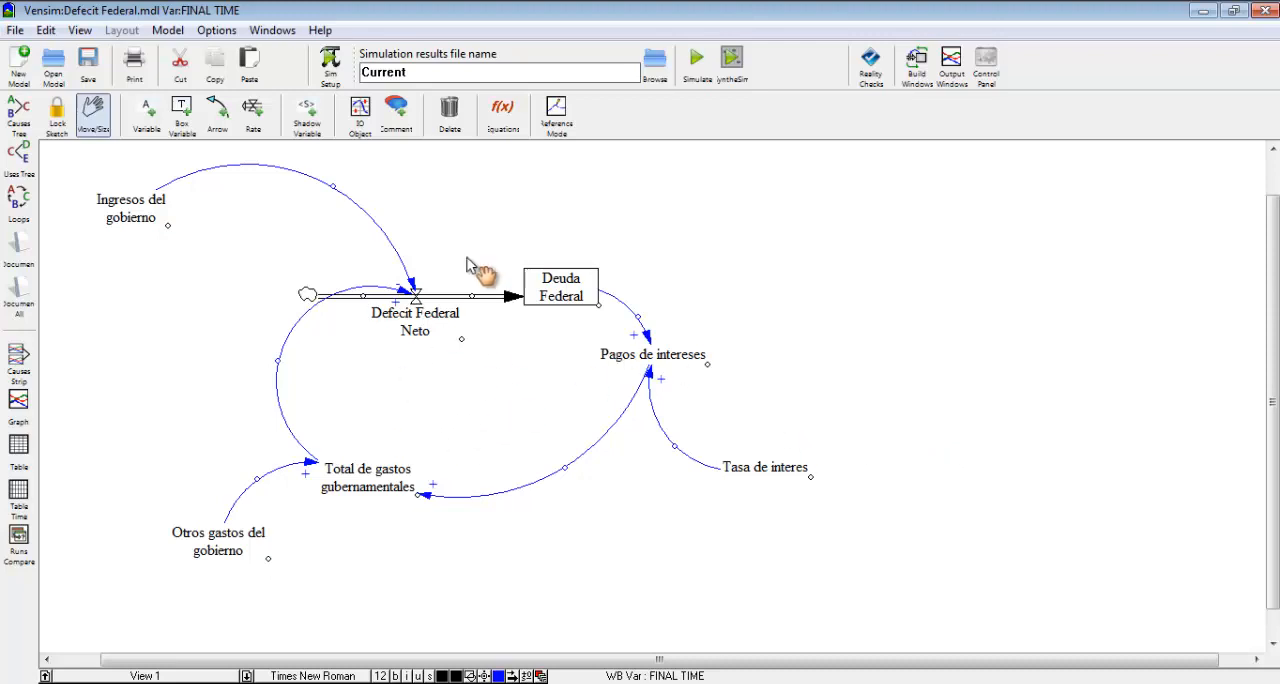
# Add a clockwise loop comment with centered text "P+" inside the feedback loop, below Defecit Federal Neto.
pyautogui.click(400, 116)
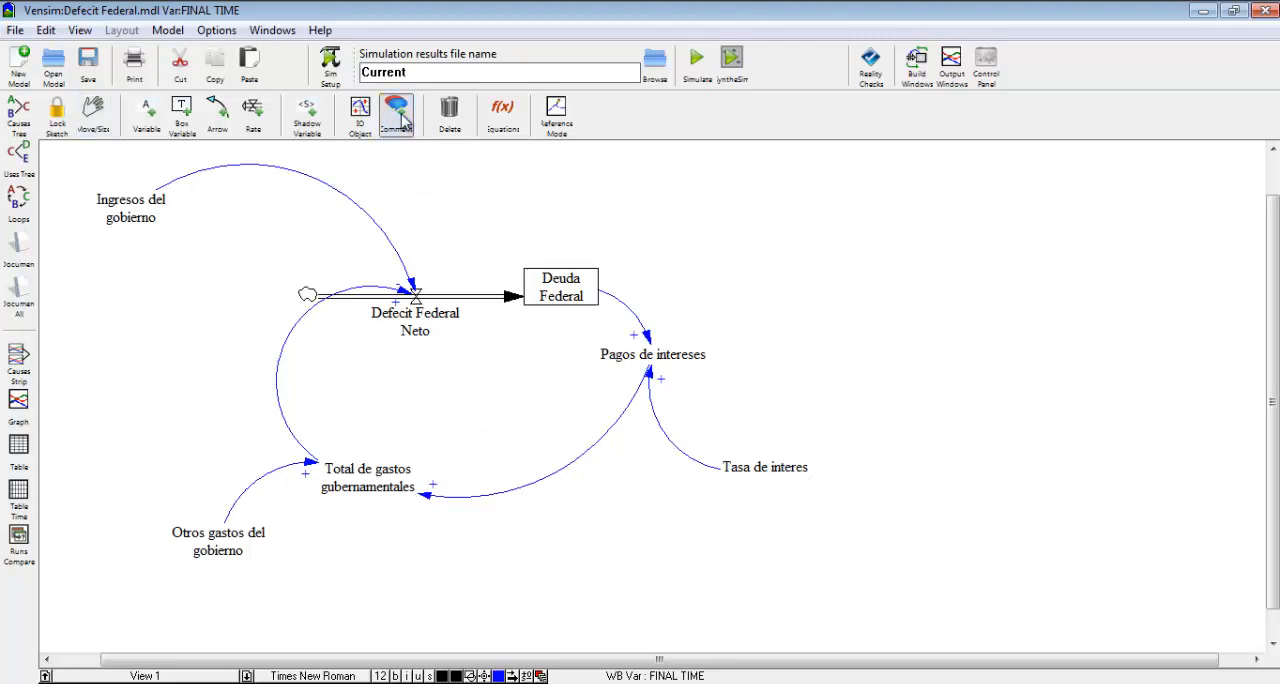
pyautogui.click(476, 398)
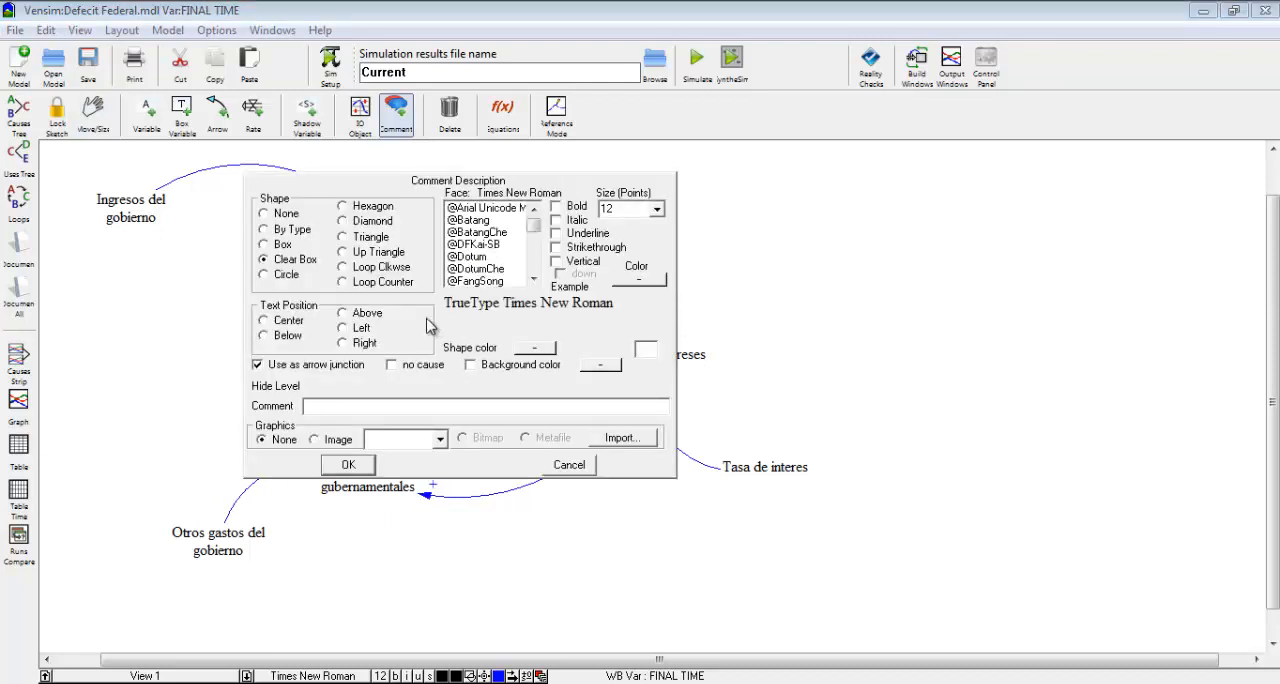
pyautogui.click(343, 267)
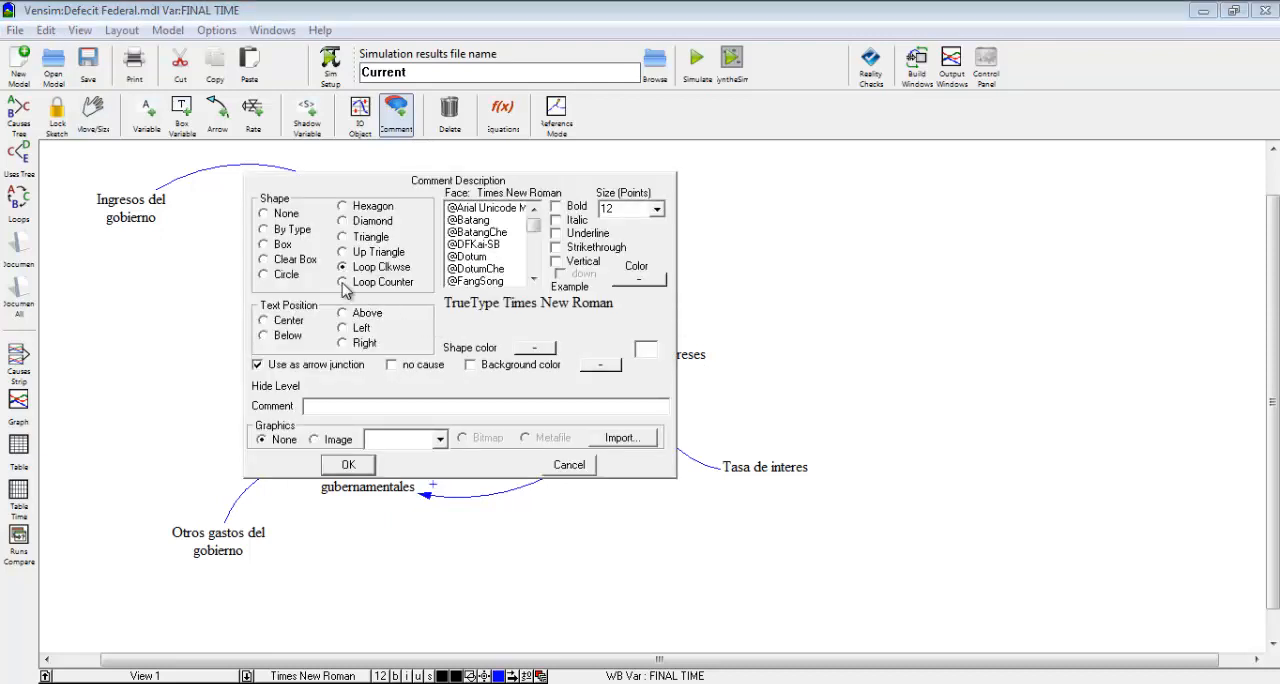
pyautogui.click(264, 321)
pyautogui.write('P+')
pyautogui.press('Return')
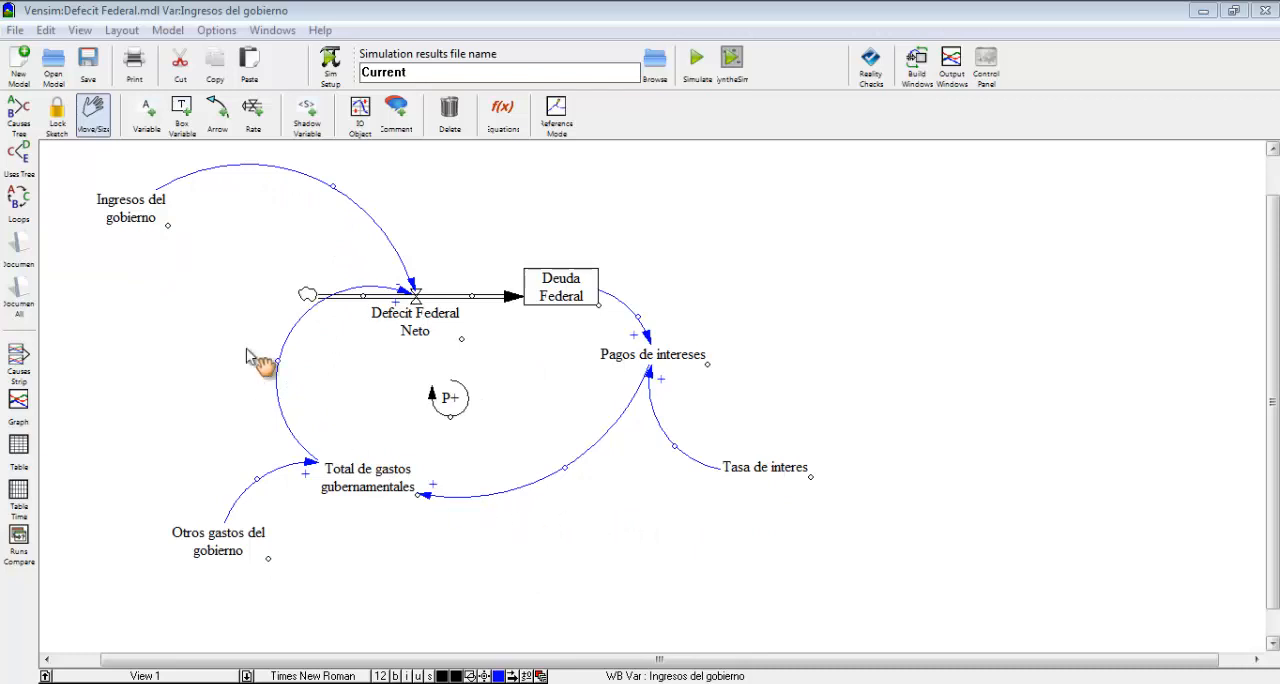
# Define Ingresos del gobierno with the equation 9e11 and units Dolares/años.
pyautogui.click(503, 114)
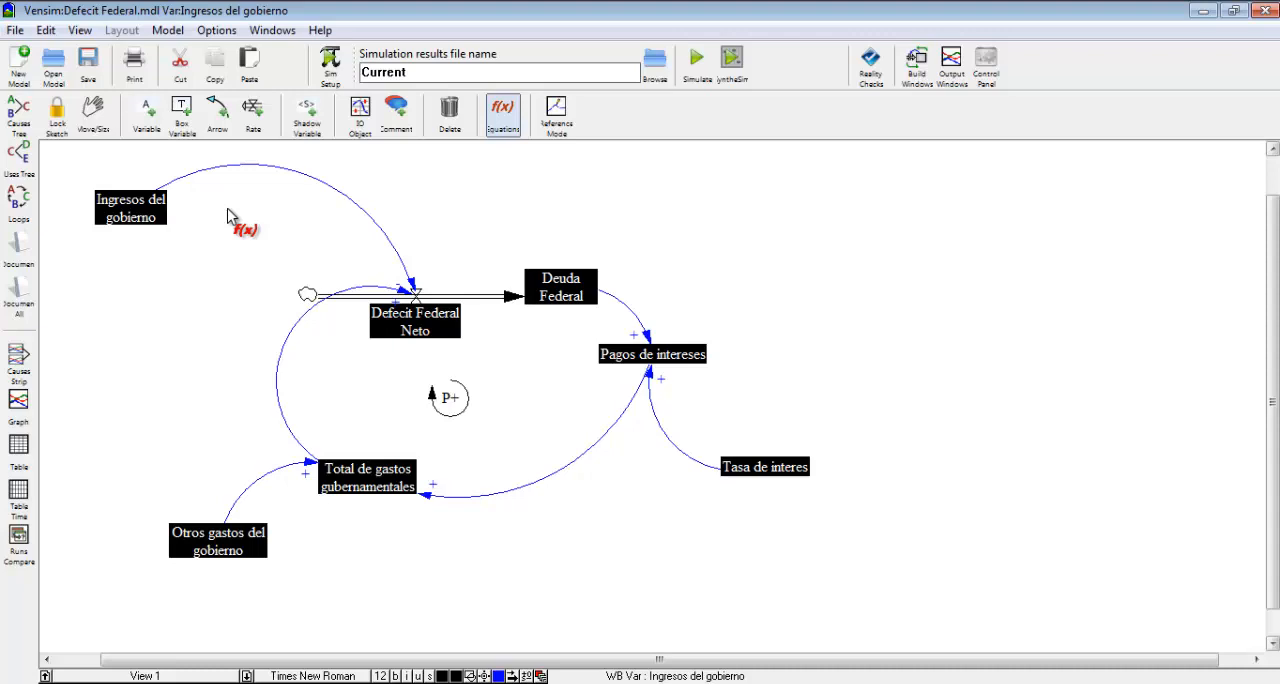
pyautogui.click(135, 208)
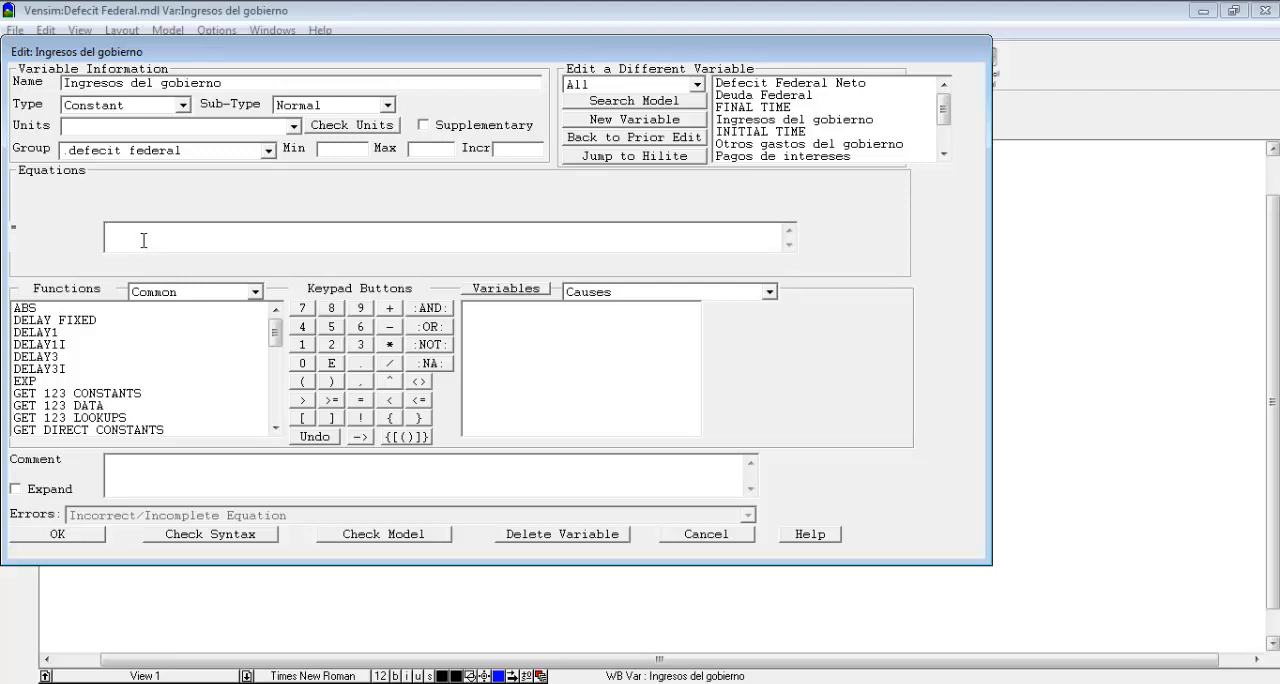
pyautogui.write('9e')
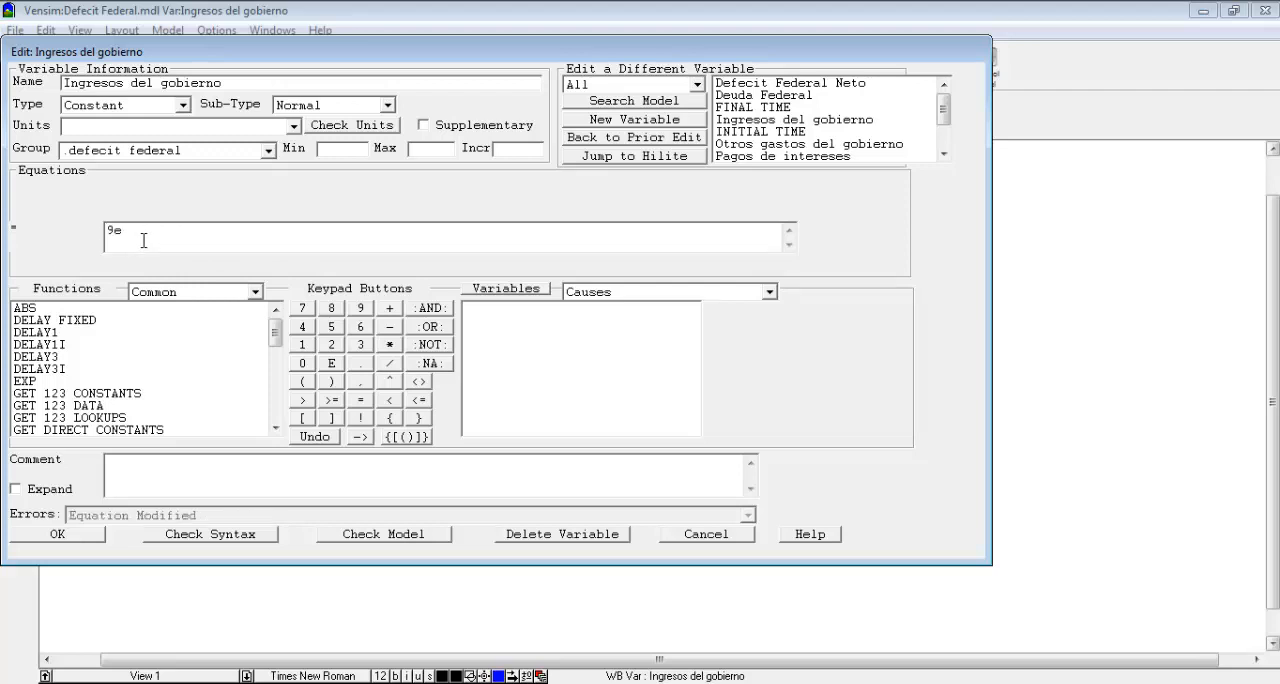
pyautogui.write('11')
pyautogui.click(185, 121)
pyautogui.write('Dolares/años')
# Begin the comment of Ingresos del gobierno with "Los ingresos del gobierno se supone que son constantes e iguales a 900".
pyautogui.click(146, 472)
pyautogui.write('Los ingresos del go')
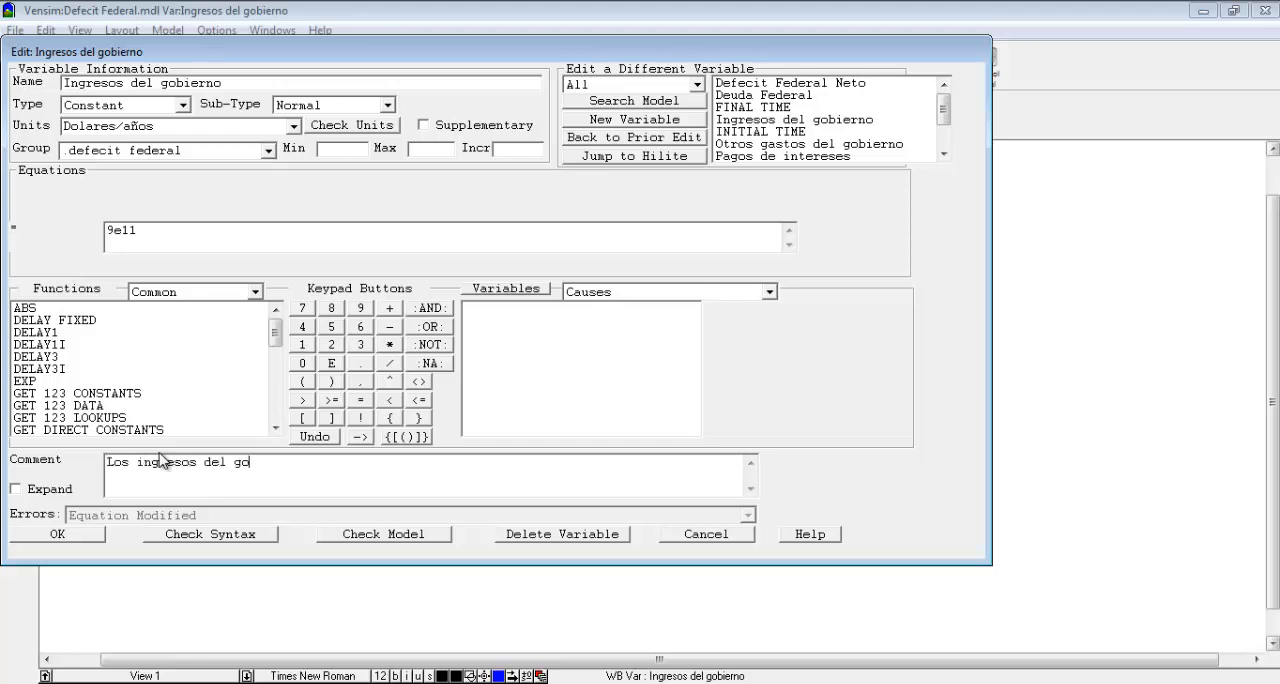
pyautogui.write('bierno se supone que son con')
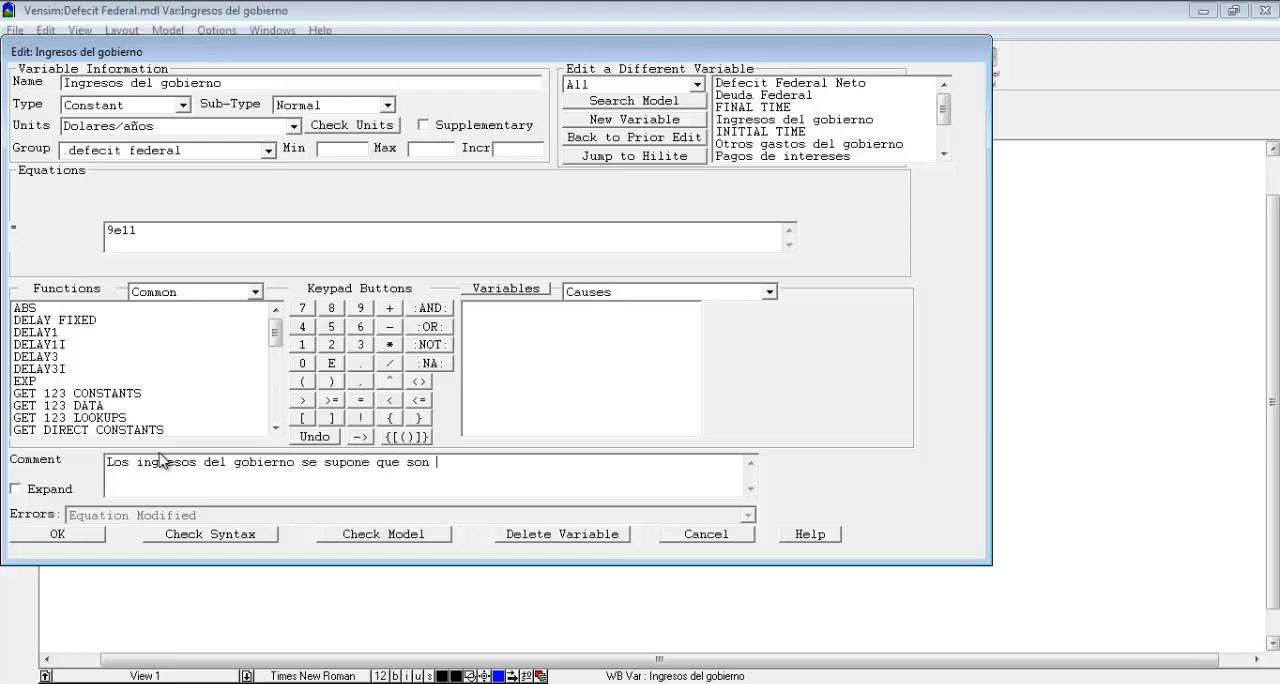
pyautogui.press('BackSpace')
pyautogui.press('BackSpace')
pyautogui.write('onstan')
pyautogui.press('BackSpace')
pyautogui.press('BackSpace')
pyautogui.write('antes e igu')
pyautogui.press('BackSpace')
pyautogui.write('uales a 900')
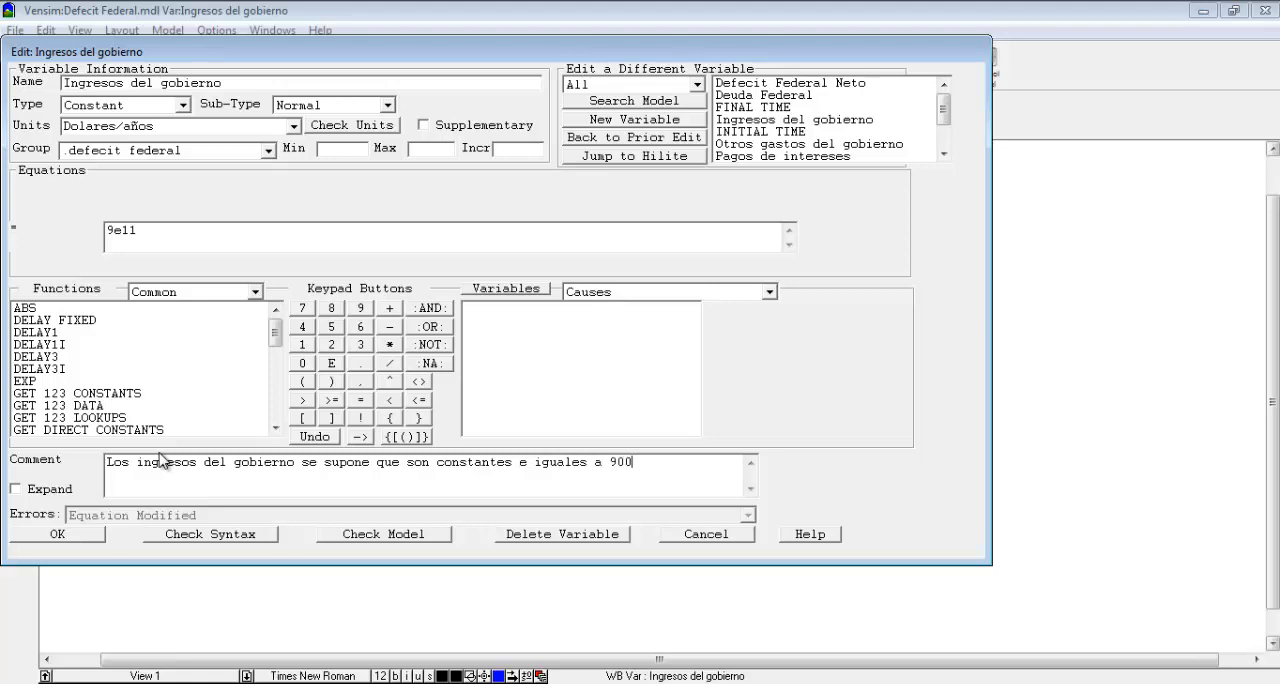
pyautogui.write(' mil millones de dolares')
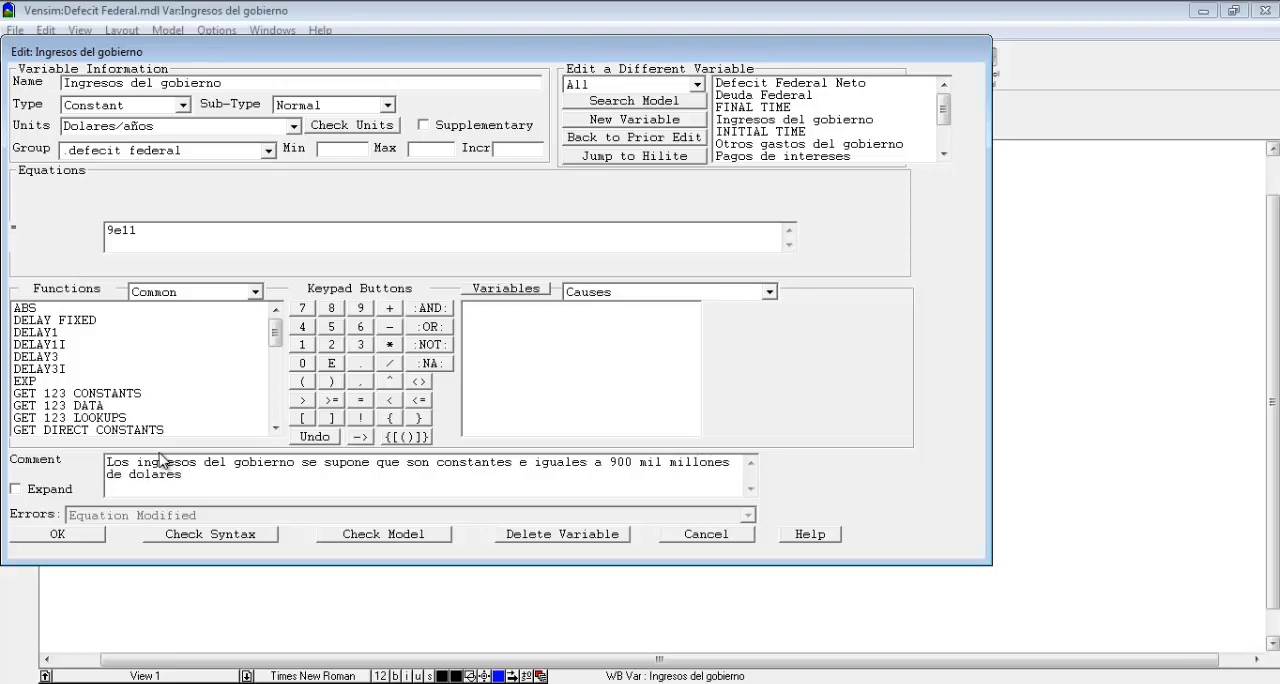
pyautogui.write(' anuales a')
pyautogui.write('n base al valor real ')
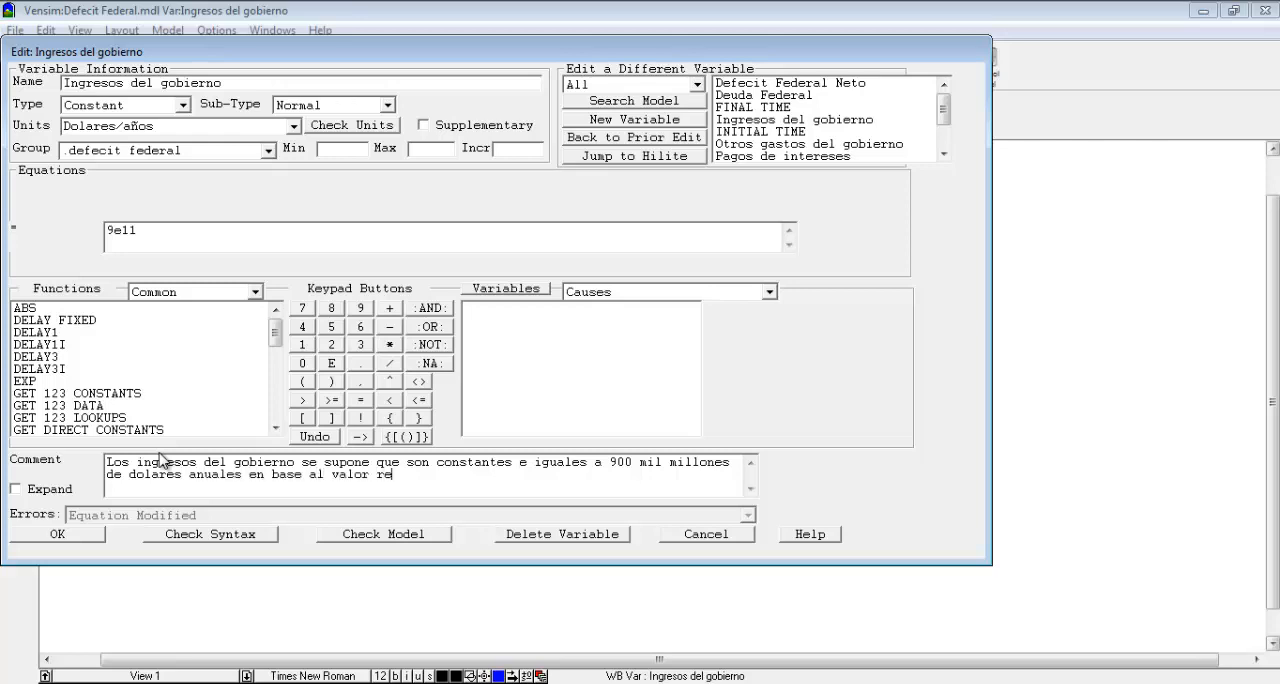
pyautogui.write('en 1988')
# Complete the comment with "mil millones de dolares anuales en base al valor real en 1988" and accept the variable's definition.
pyautogui.click(73, 535)
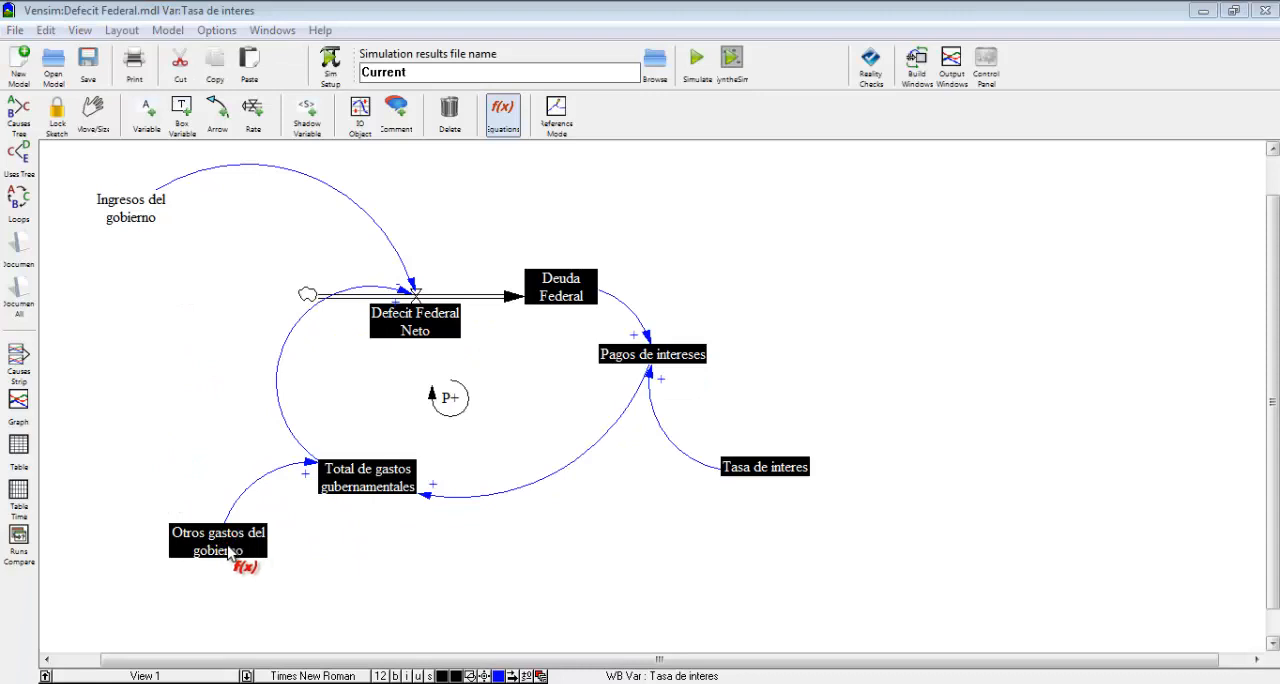
# Define Otros gastos del gobierno as a Constant with units Dolares/años and the equation 9e11.
pyautogui.click(238, 557)
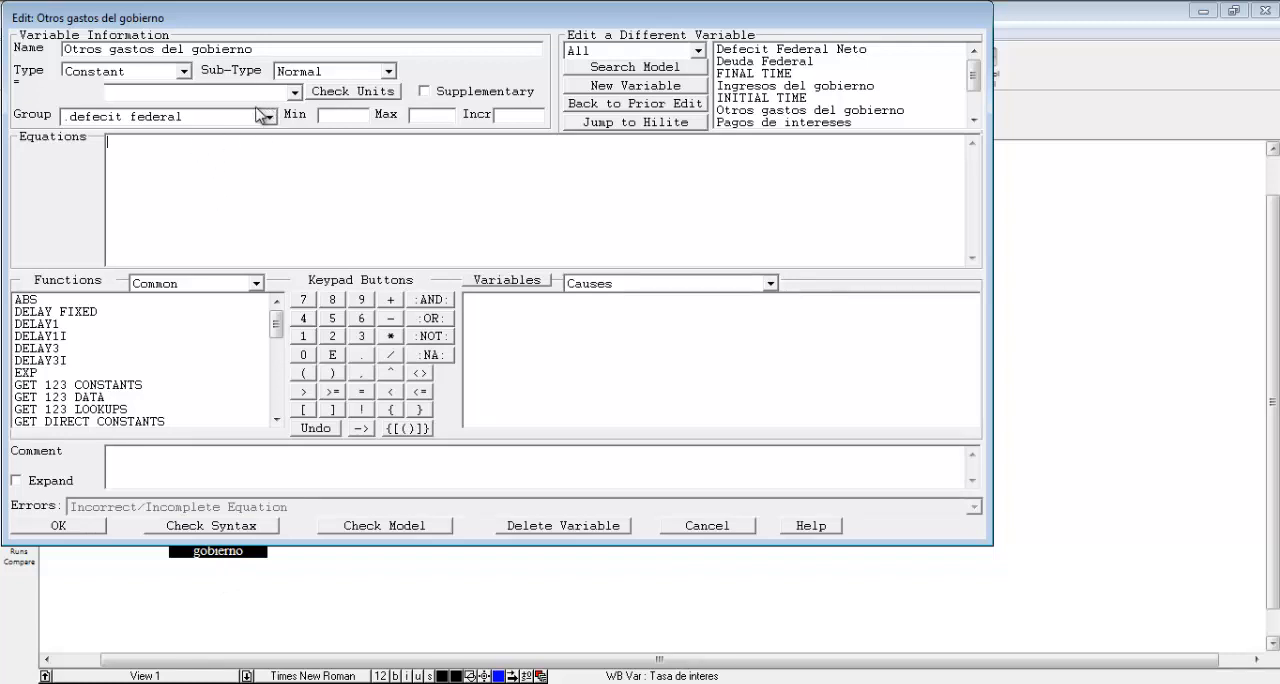
pyautogui.click(184, 72)
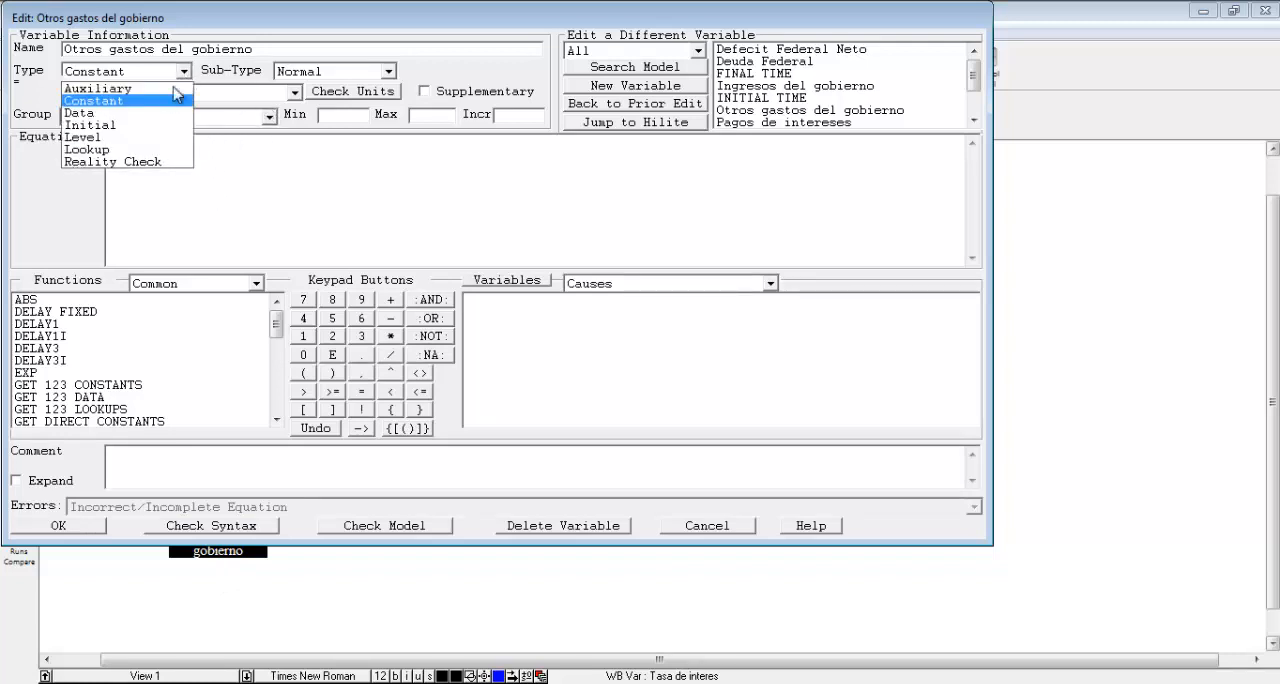
pyautogui.click(178, 94)
pyautogui.click(295, 92)
pyautogui.click(295, 92)
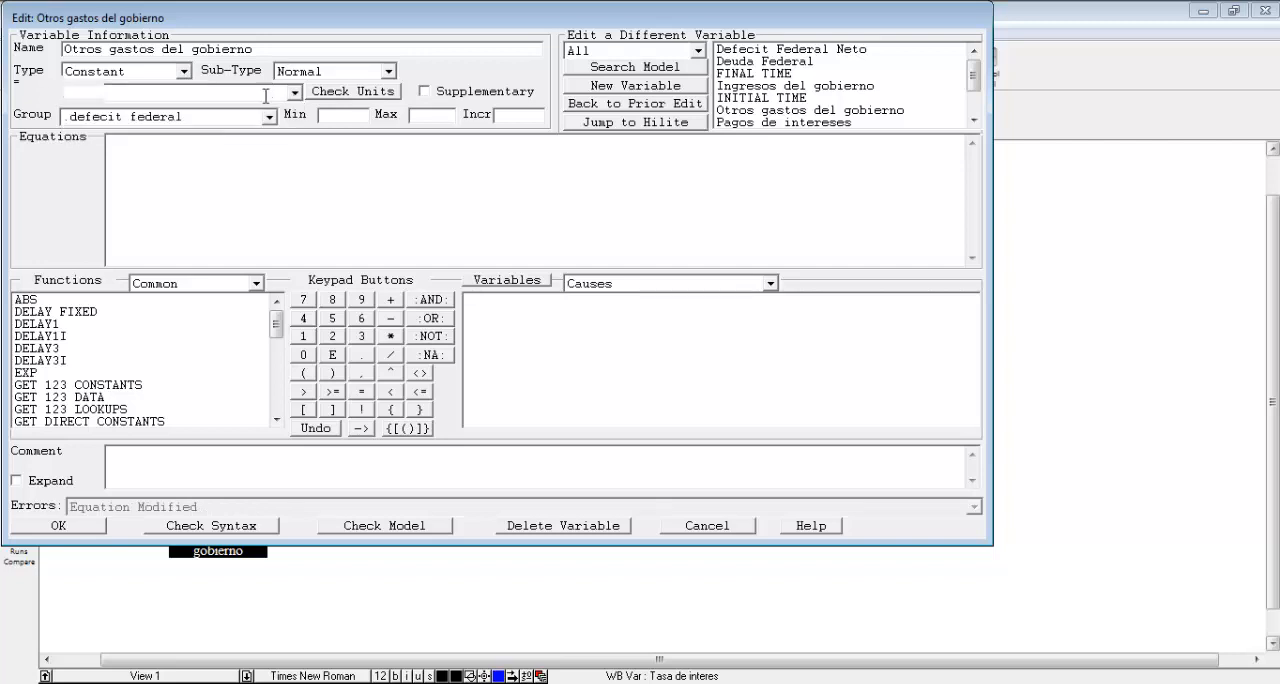
pyautogui.click(295, 92)
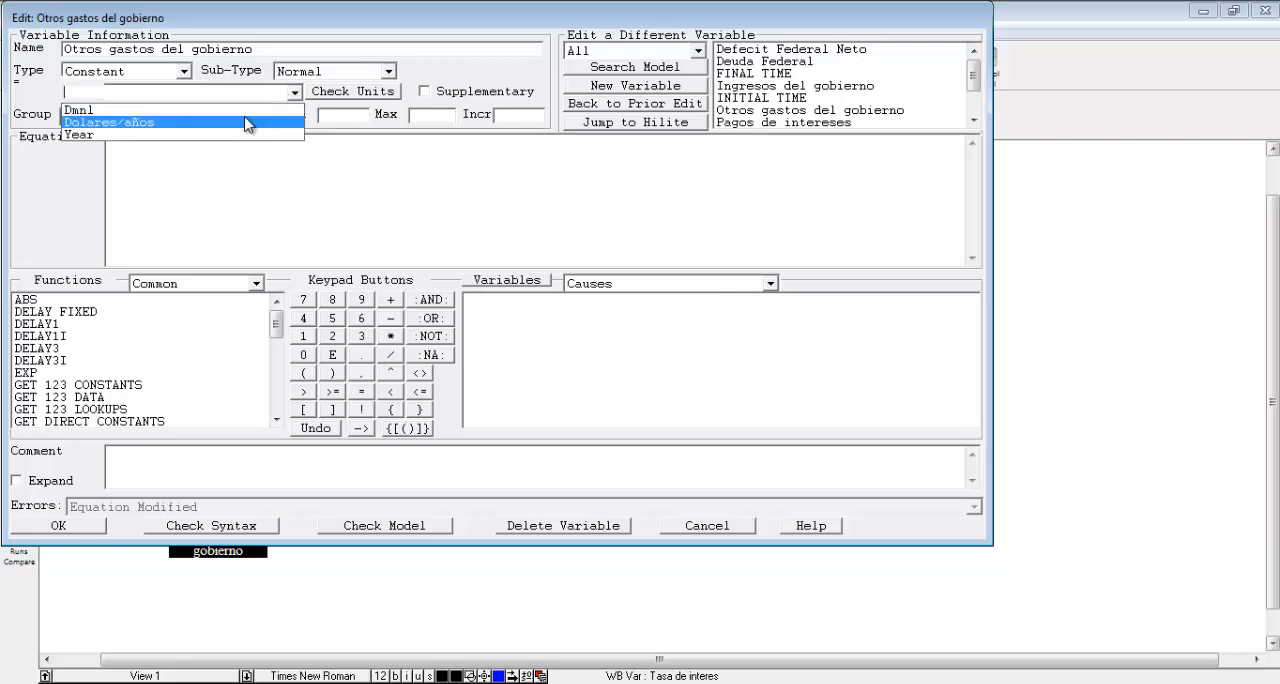
pyautogui.click(250, 121)
pyautogui.click(231, 176)
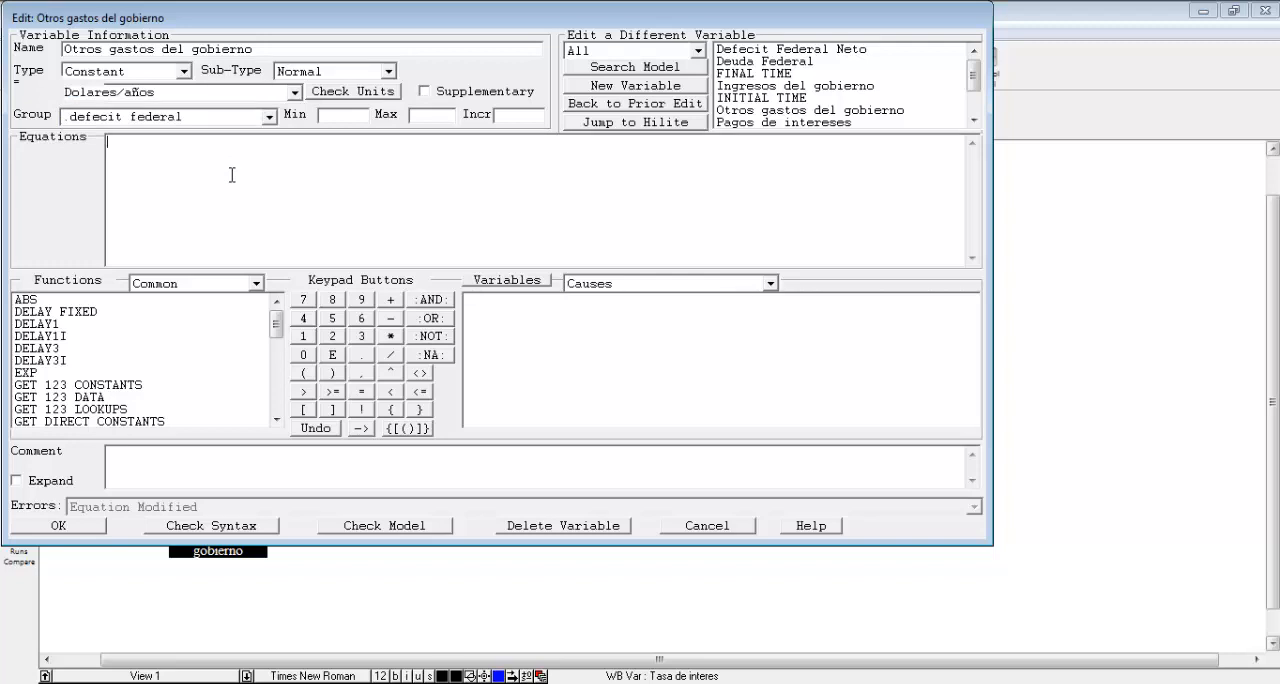
pyautogui.write('9e11')
# Begin the comment of Otros gastos del gobierno with "Los gastos de Gobierno, con exclusion de intereses".
pyautogui.click(198, 451)
pyautogui.write('Los gastos de')
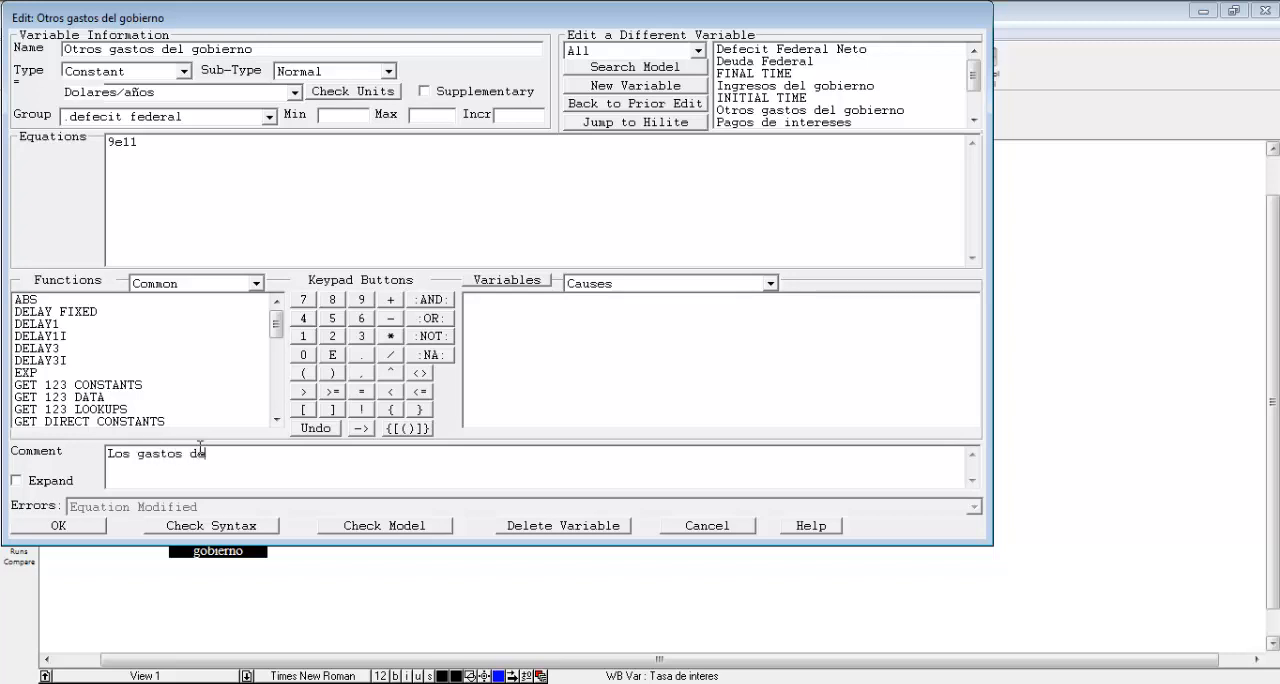
pyautogui.write(' Gobierno, con exclusion dew')
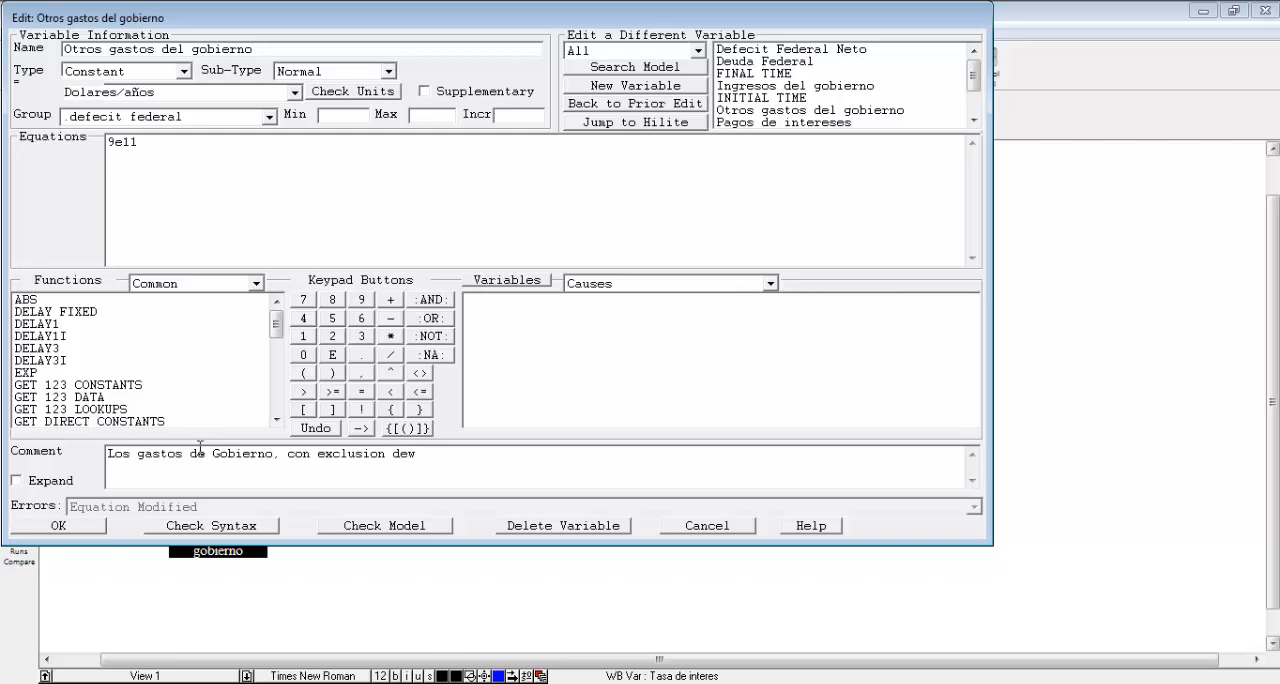
pyautogui.press('BackSpace')
pyautogui.write('intereses, fue de a')
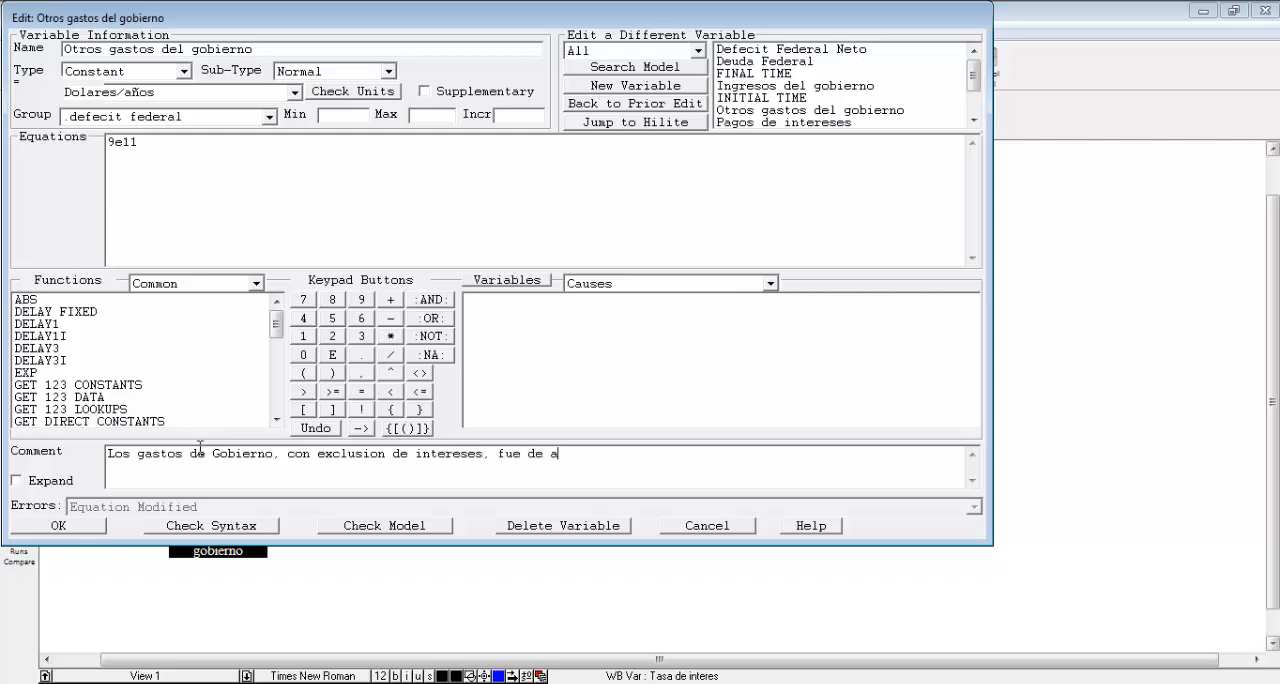
pyautogui.write('proximadamente 900 m')
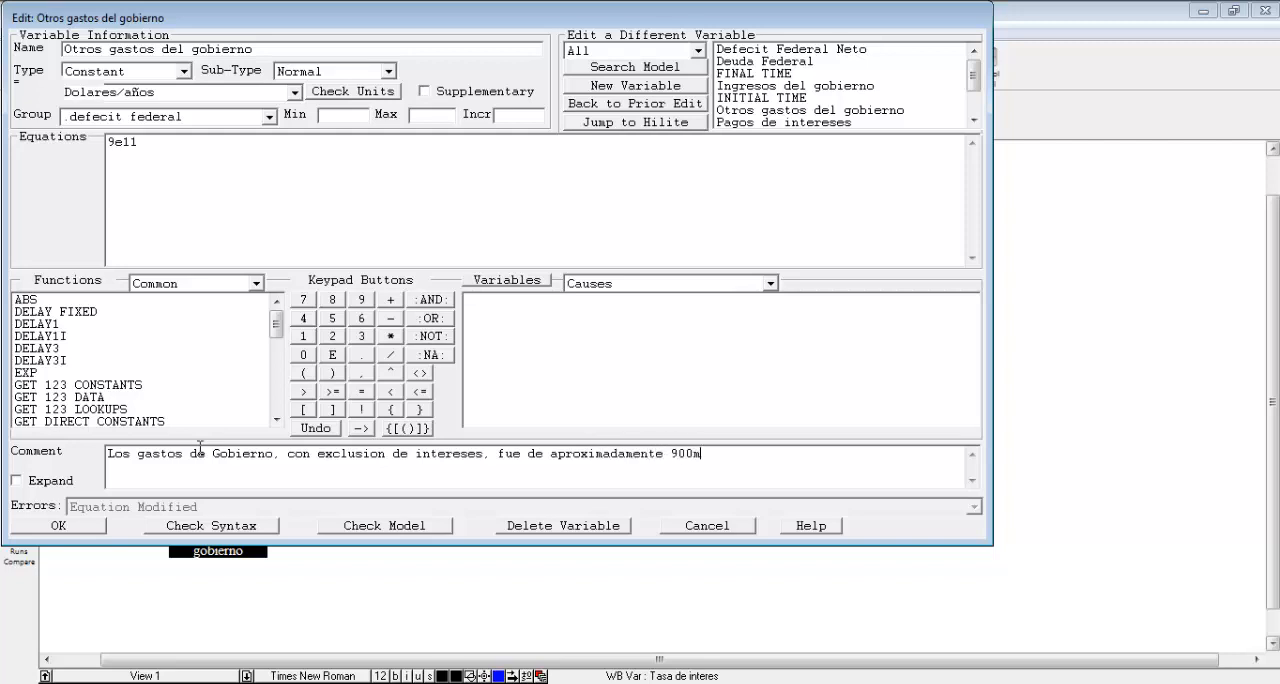
# Continue the comment with ", fue de aproximadamente 900 mil millones de dolares en 1988".
pyautogui.press('BackSpace')
pyautogui.write('mil millones de dol')
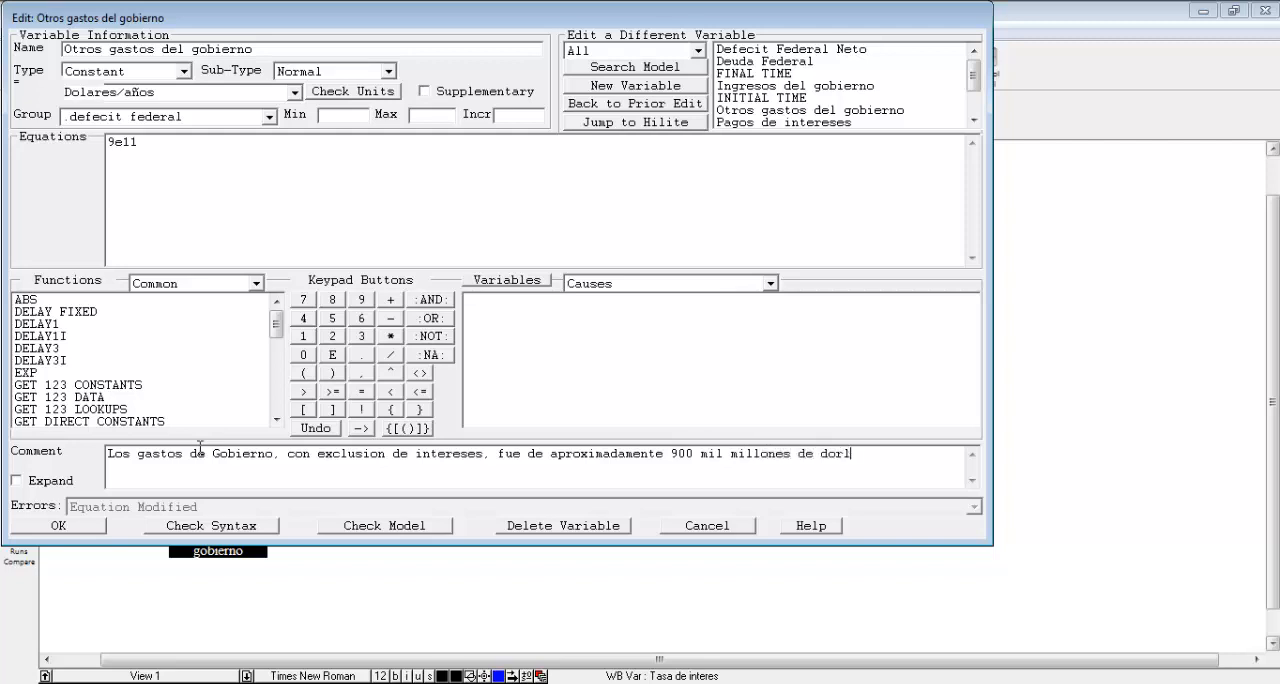
pyautogui.write('ares en 1988')
# Insert "de la deuda" after "intereses" in the comment and accept the definition of Otros gastos del gobierno.
pyautogui.click(483, 456)
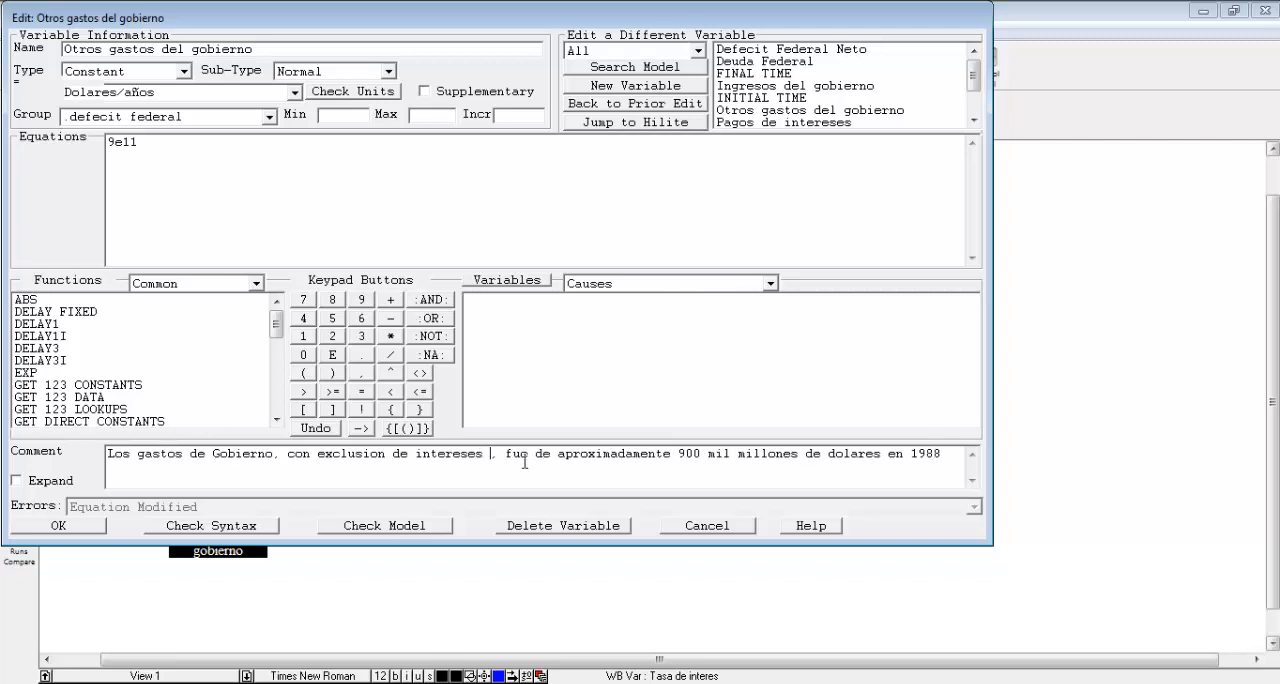
pyautogui.write('de la deuda')
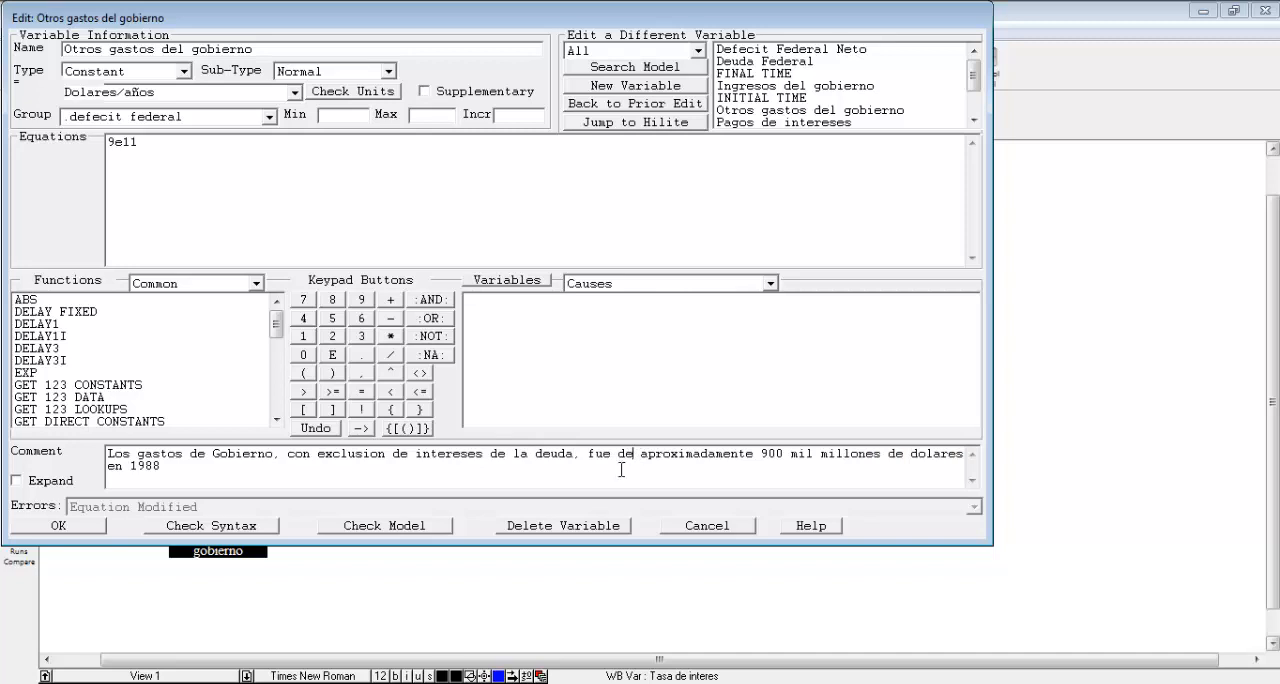
pyautogui.click(80, 527)
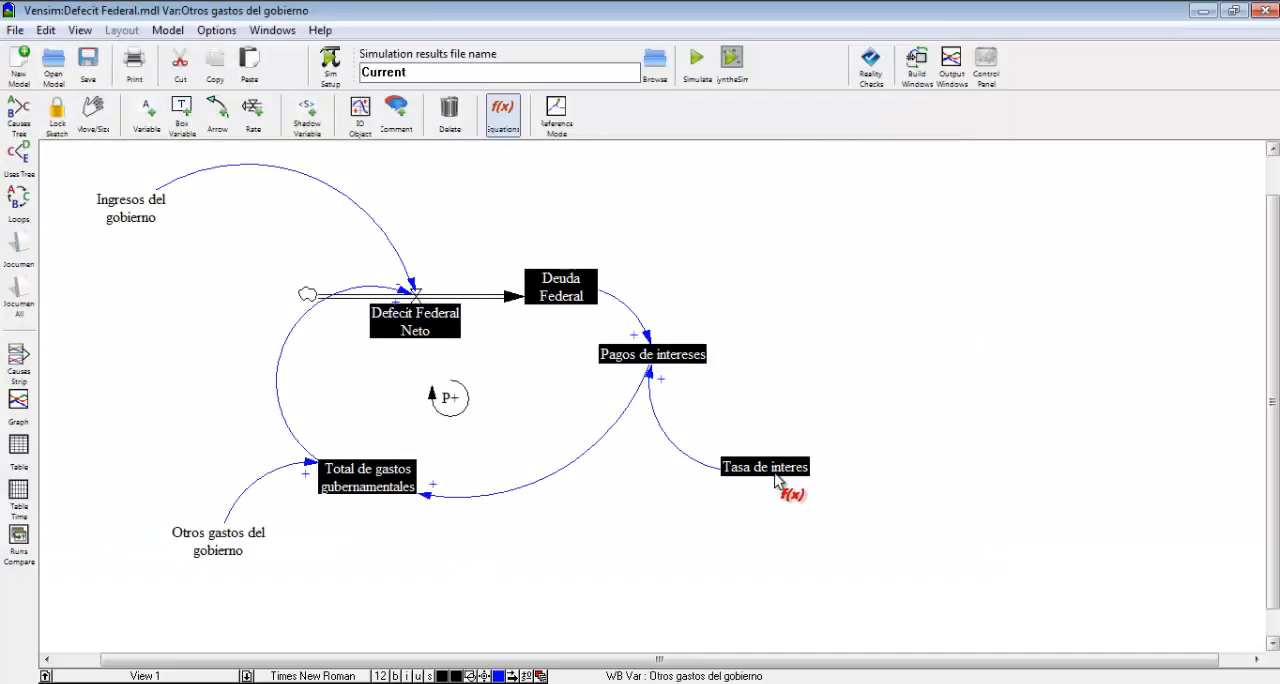
# Define Tasa de interes with units Intereses/años and the equation 0.07.
pyautogui.click(776, 480)
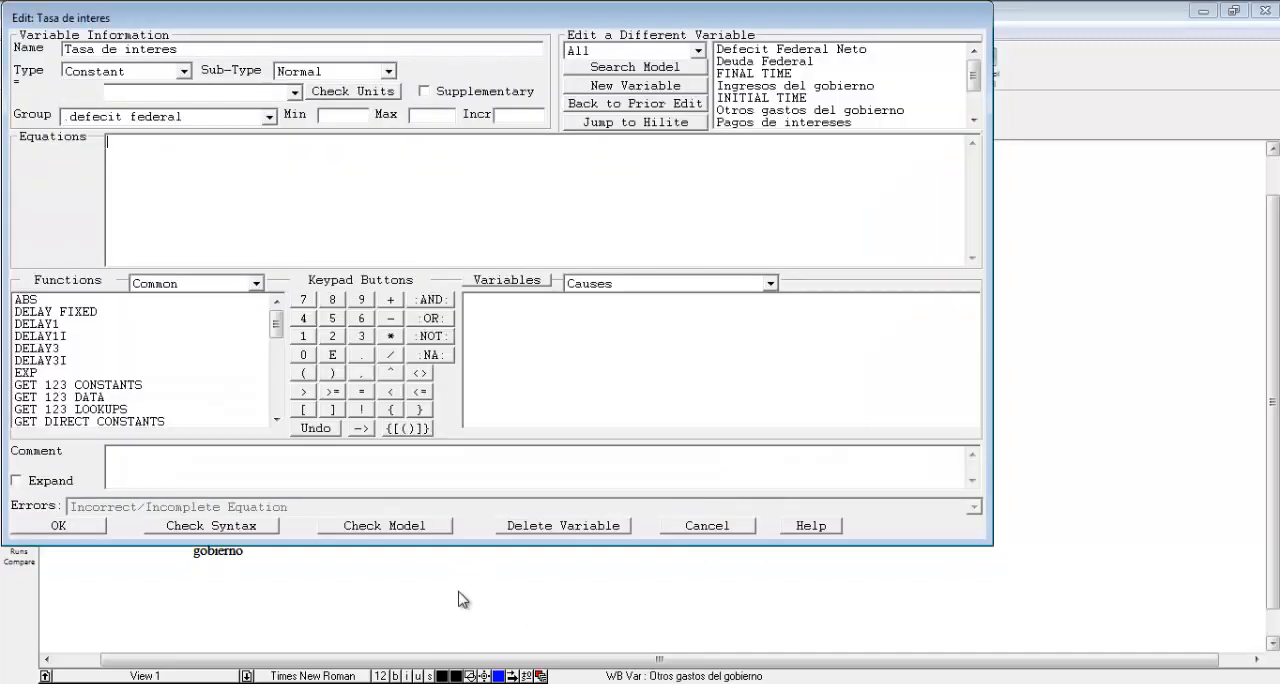
pyautogui.click(296, 92)
pyautogui.click(296, 93)
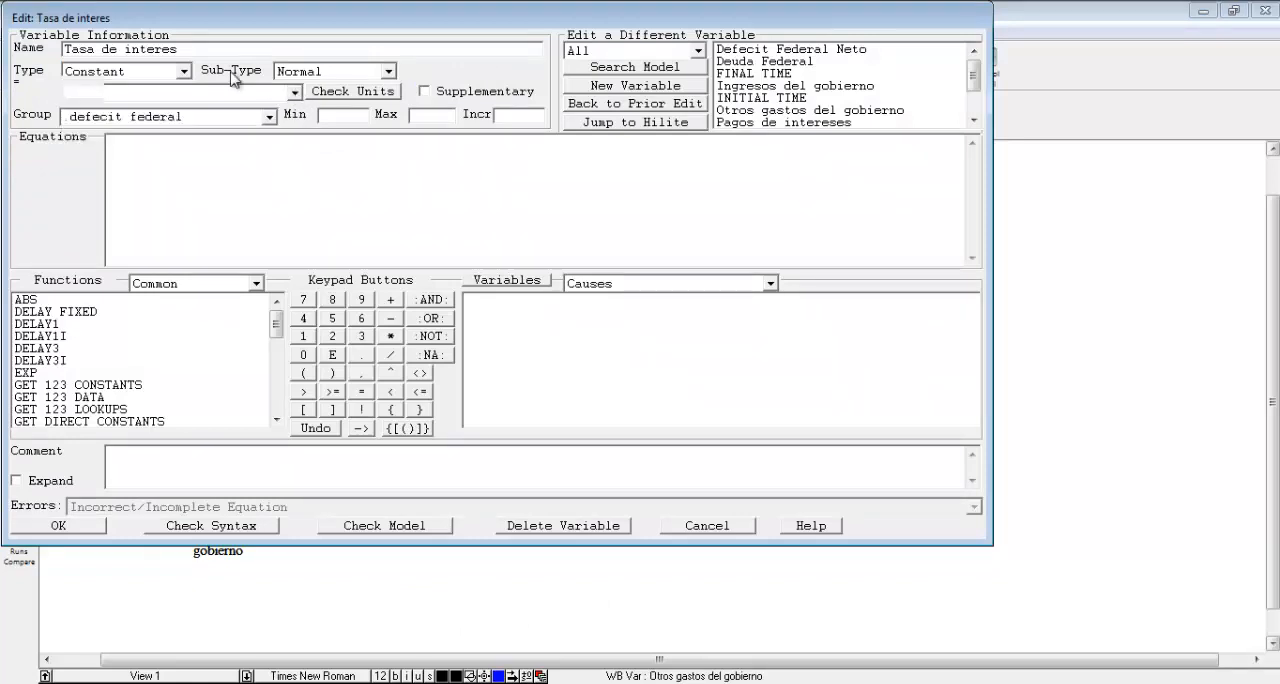
pyautogui.click(296, 93)
pyautogui.click(267, 94)
pyautogui.write('Intere')
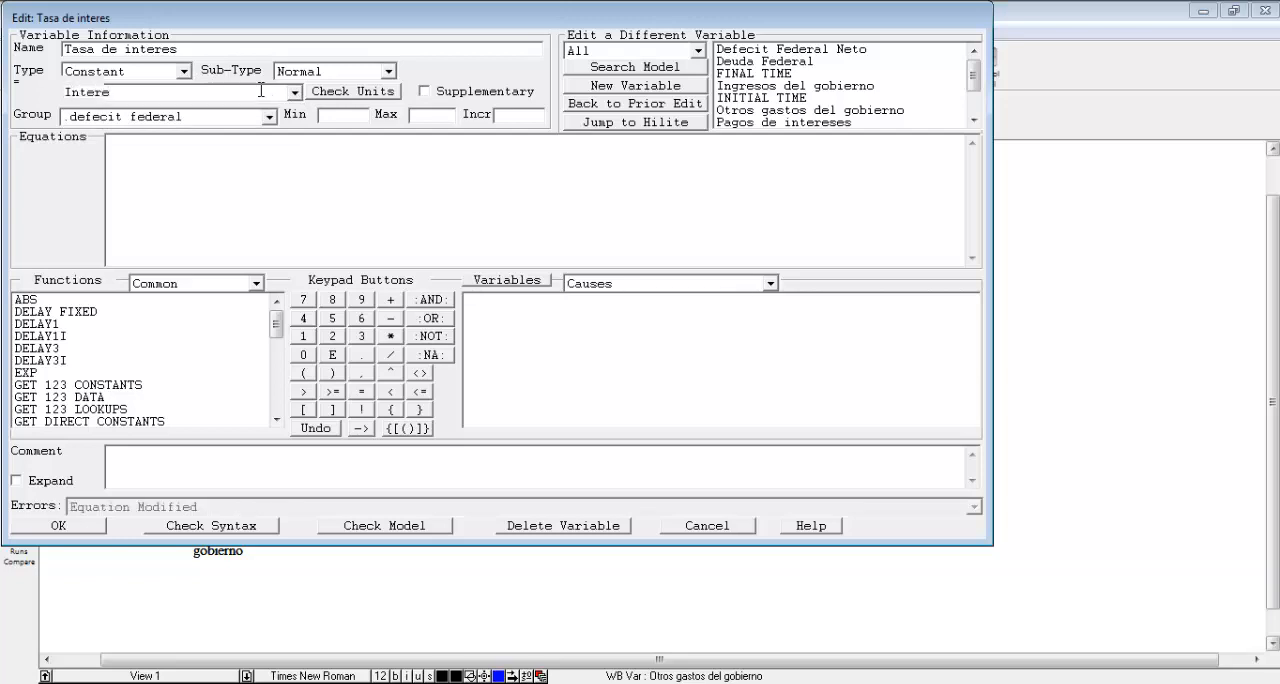
pyautogui.write('ses/años')
pyautogui.click(232, 156)
pyautogui.write('0.07')
# Add the comment "La tasa de interes que se paga sobre la deuda en 1988 fue del 7% anuales" and accept the definition.
pyautogui.click(383, 467)
pyautogui.write('La tasa de inter')
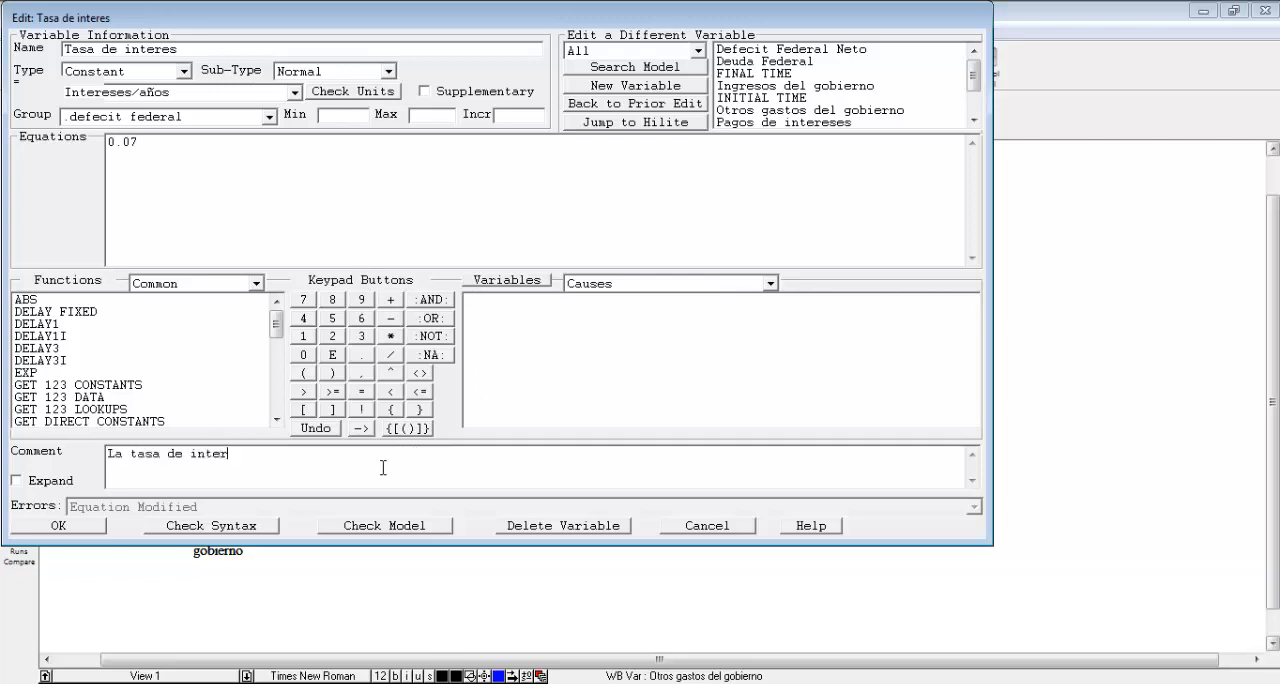
pyautogui.write('es que se paga sobre la deuda')
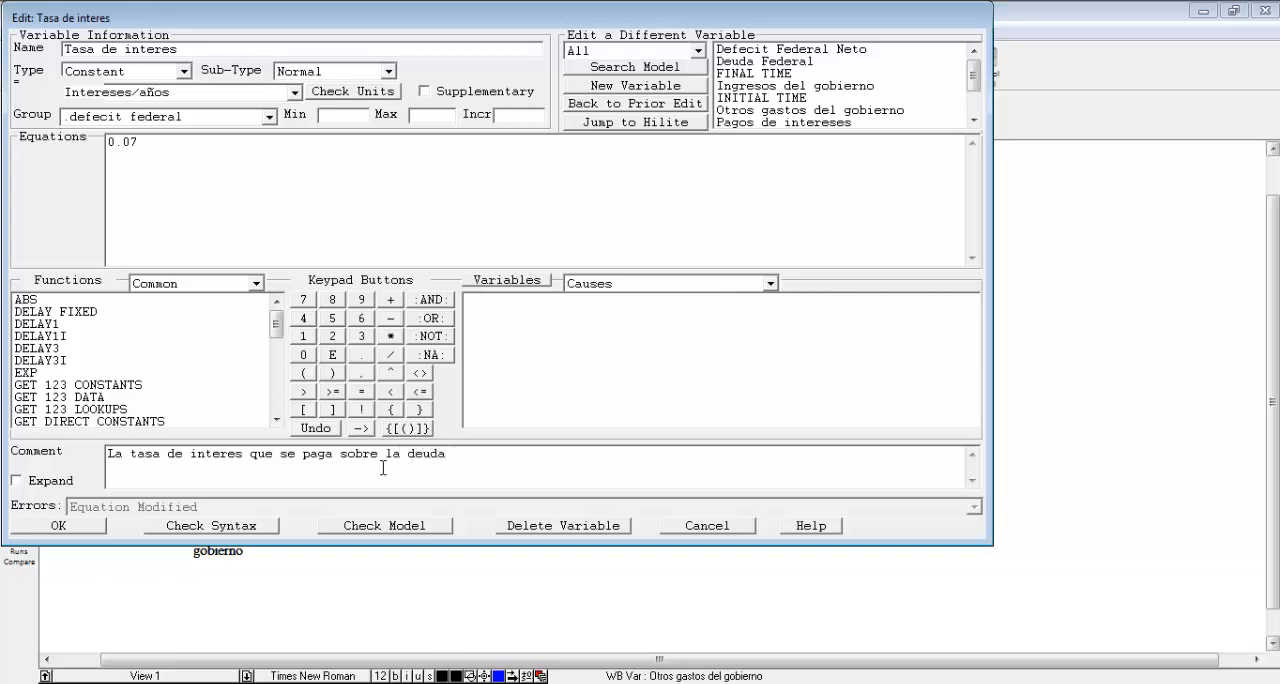
pyautogui.write(' en 1988 fue del 7% anuales')
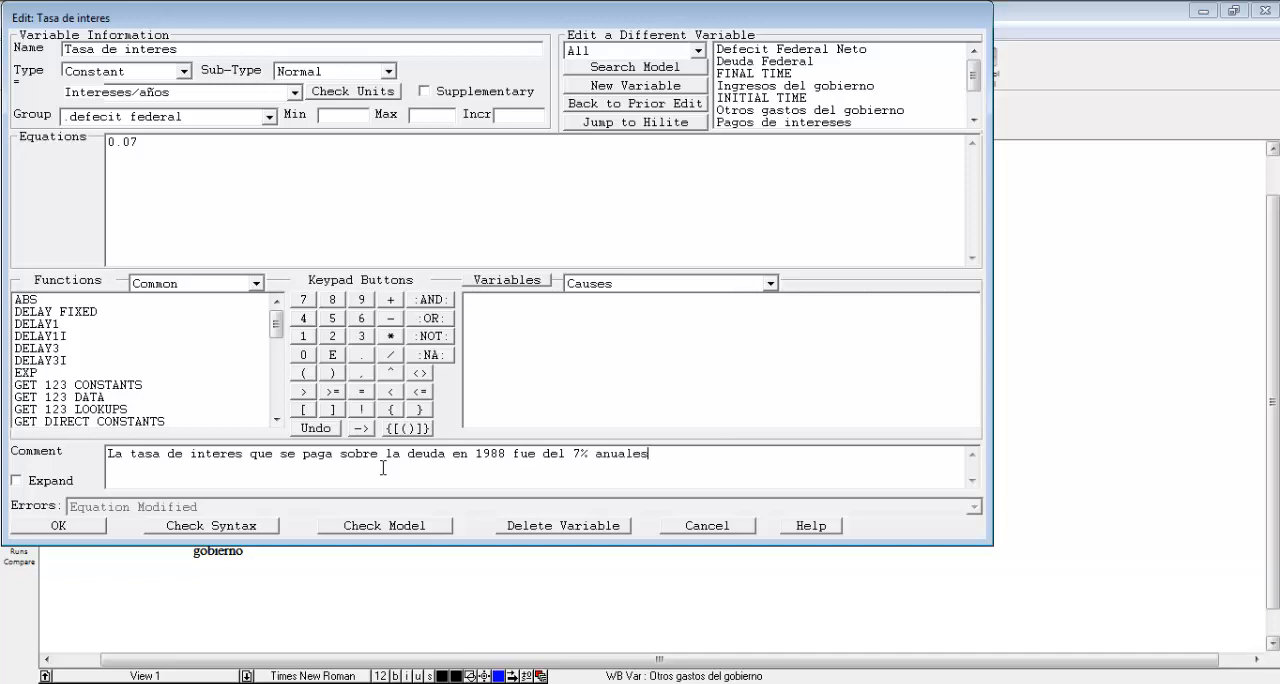
pyautogui.click(60, 526)
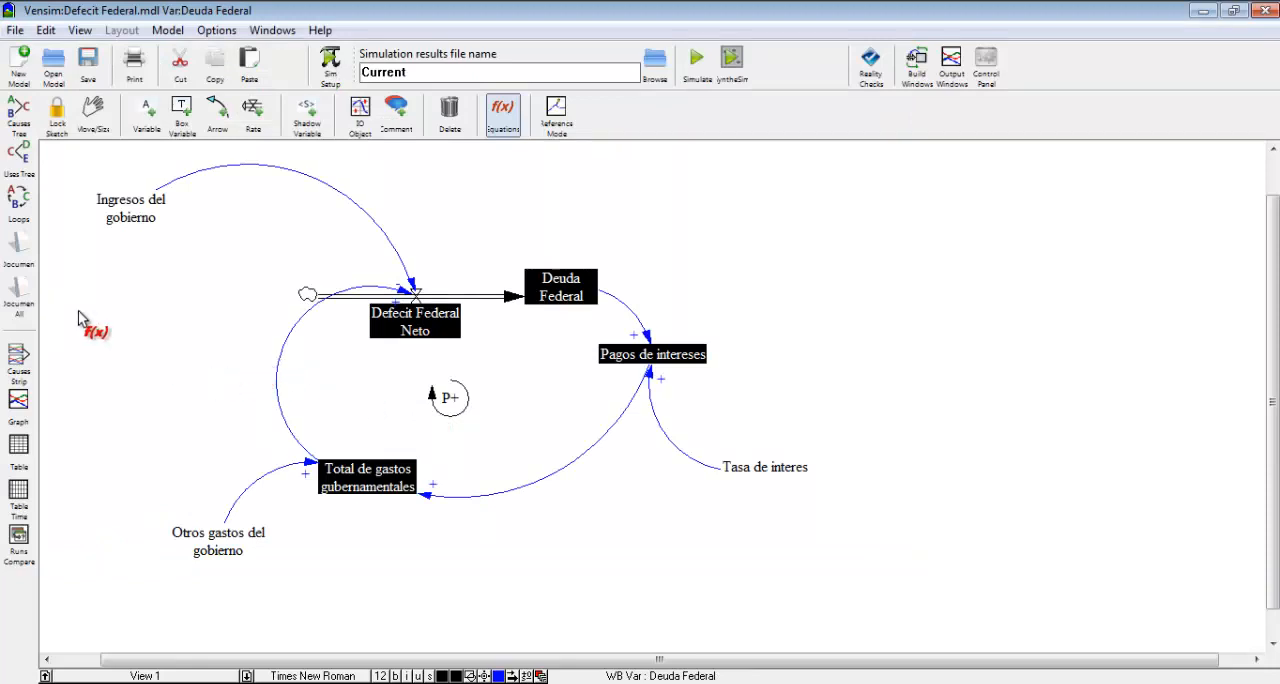
# Give the Deuda Federal level an initial value of 2.5e12 and units dolares.
pyautogui.click(566, 300)
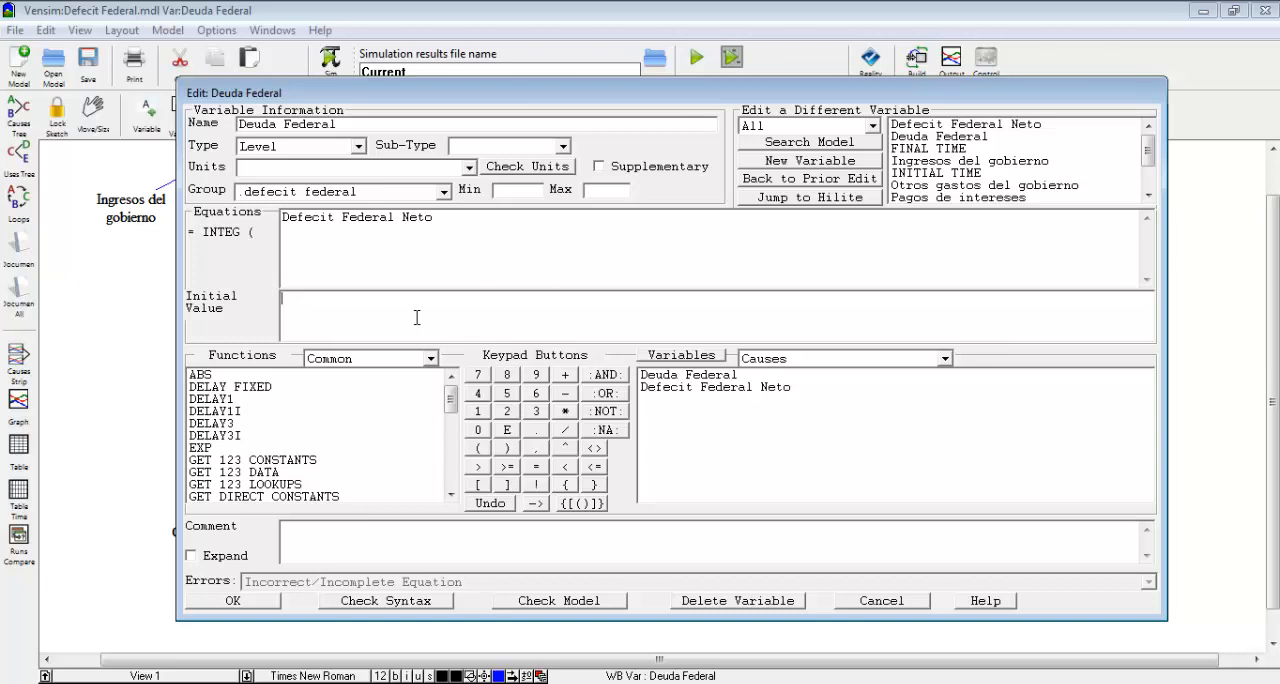
pyautogui.write('2')
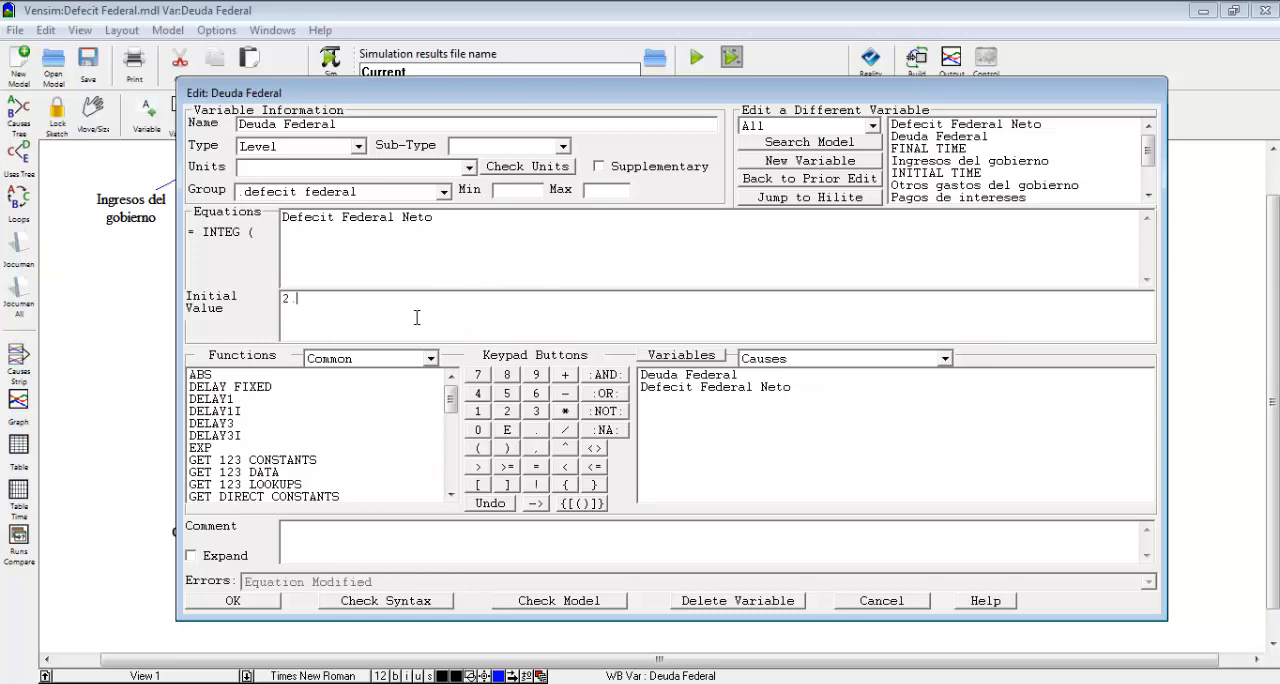
pyautogui.write('.5e12')
pyautogui.click(358, 164)
pyautogui.write('dolares')
# Begin the Deuda Federal comment with "La deuda federal es la acumalacion del deficit federal neto mas el valor inicial de la deuda.".
pyautogui.click(376, 533)
pyautogui.write('La deuda d')
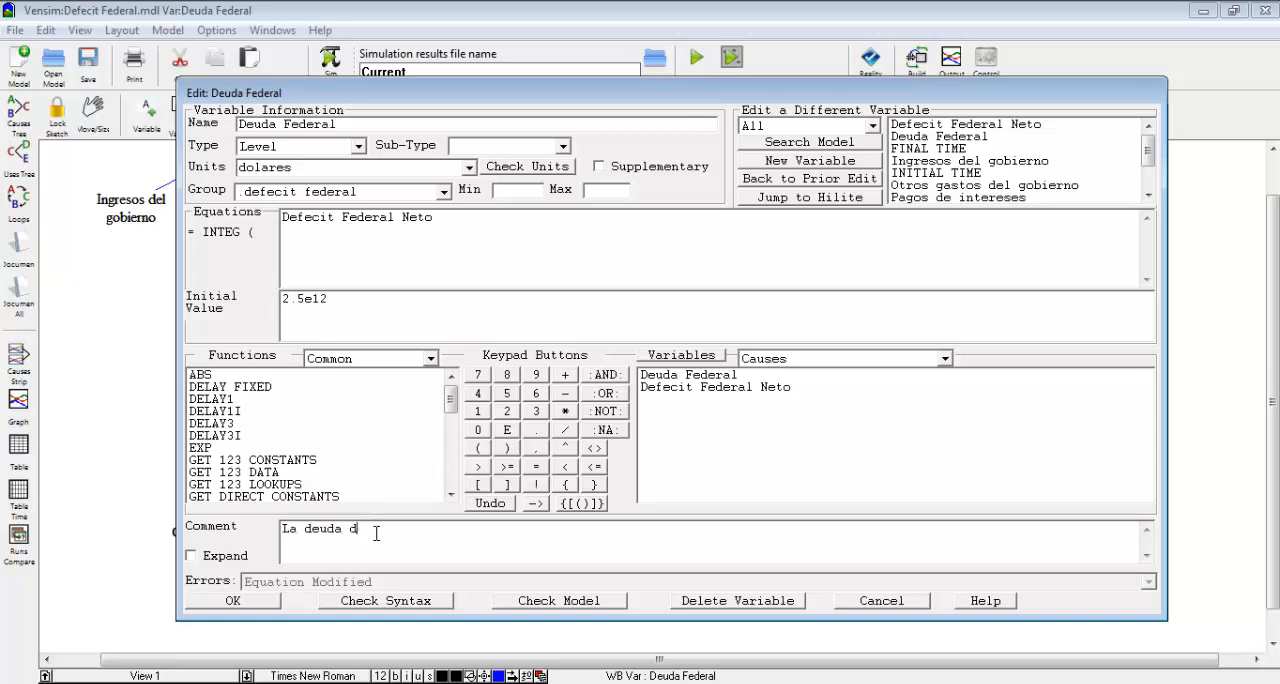
pyautogui.press('BackSpace')
pyautogui.write('federal es la acumalacio')
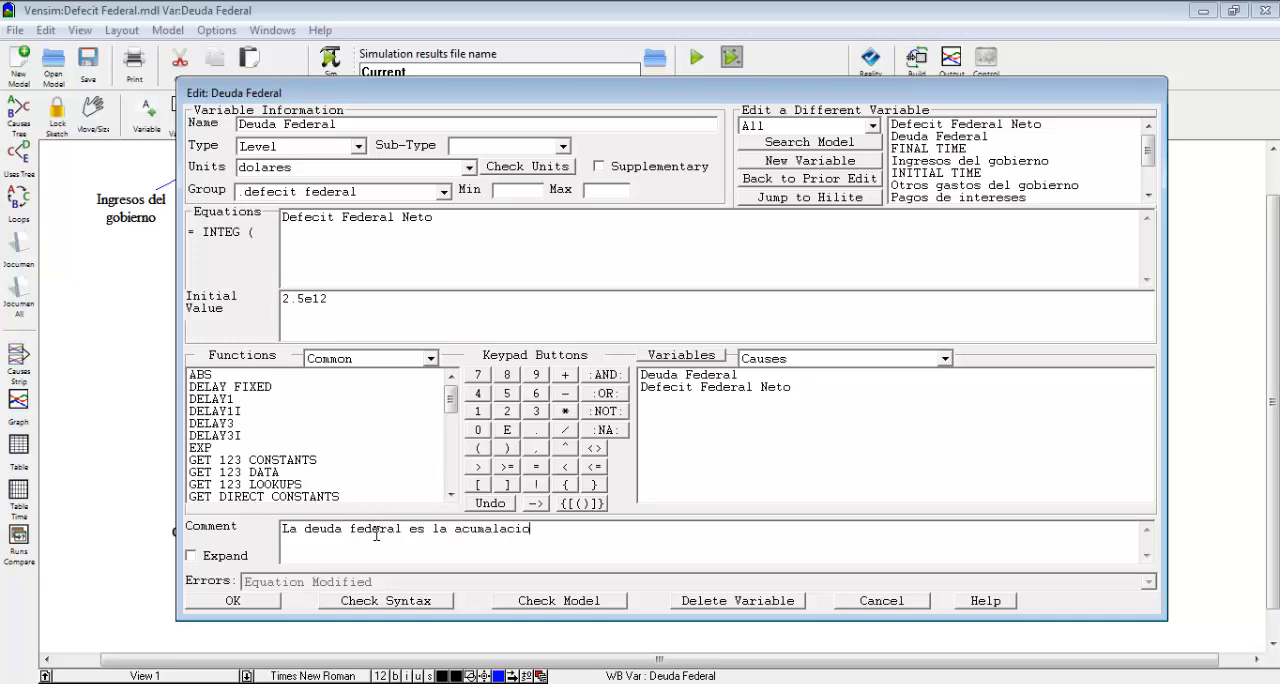
pyautogui.write('n del deficit federe')
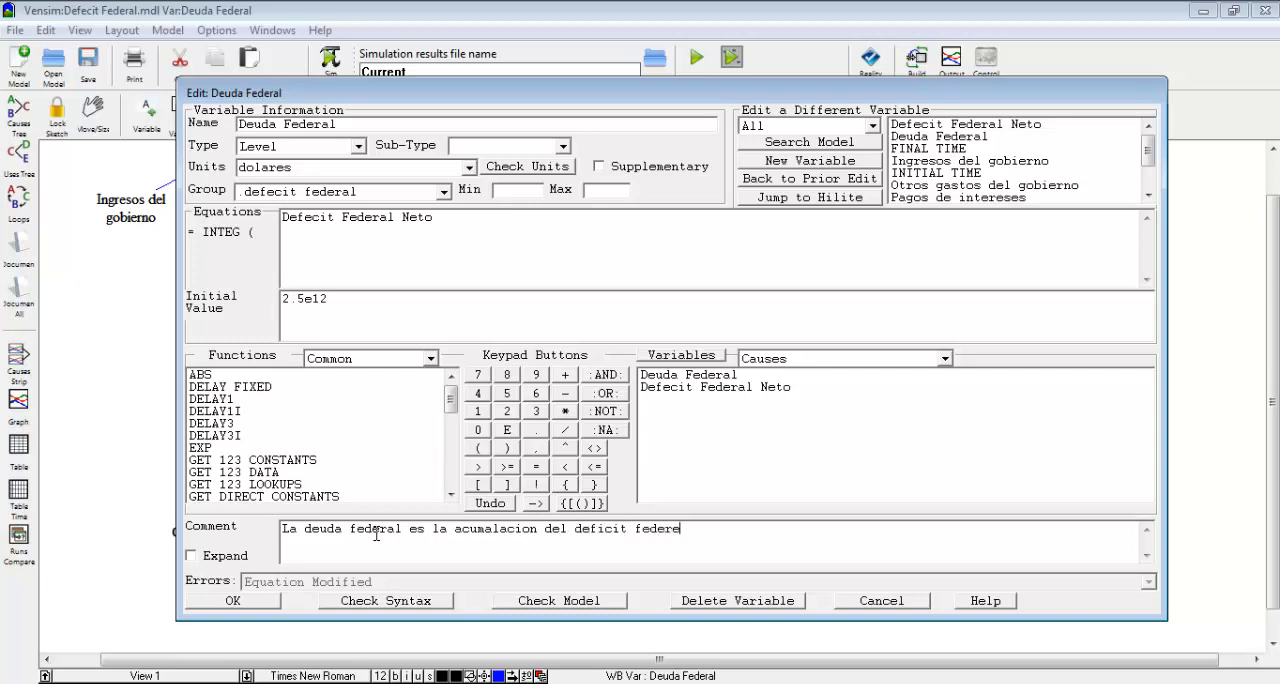
pyautogui.write('al')
pyautogui.press('BackSpace')
pyautogui.press('BackSpace')
pyautogui.press('BackSpace')
pyautogui.press('BackSpace')
pyautogui.write('al neto mas el valor ini')
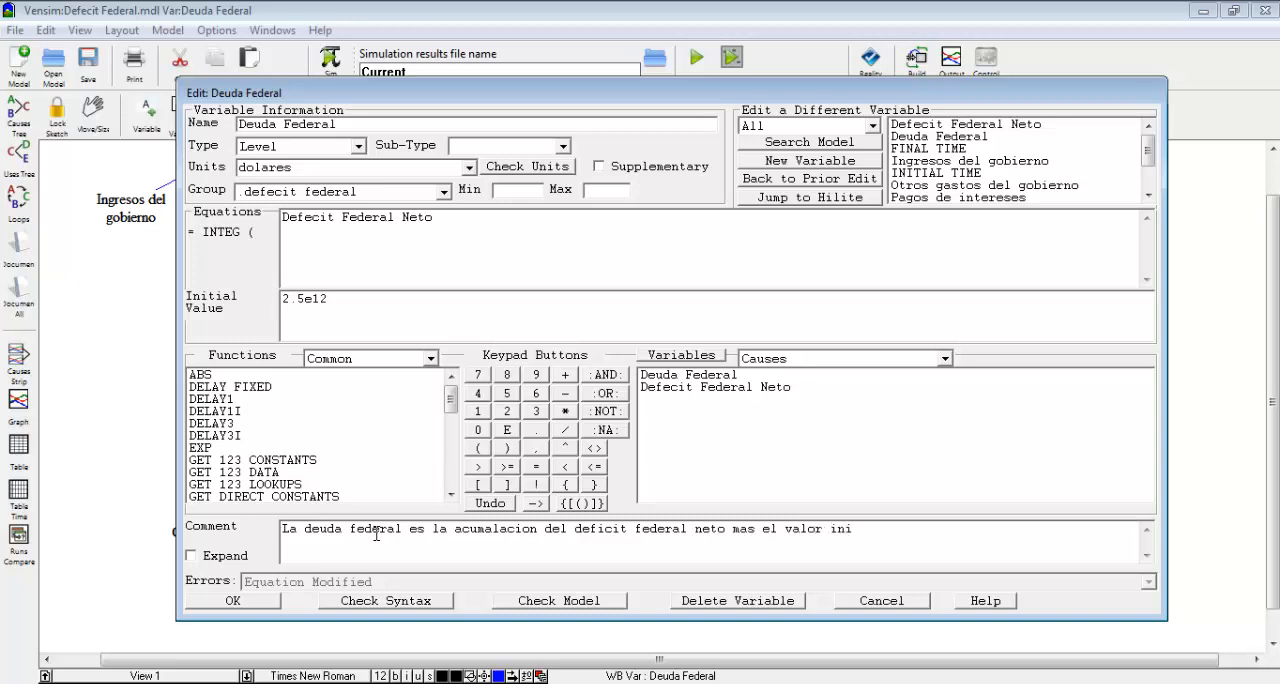
pyautogui.write('cial de la deuda. El valor i')
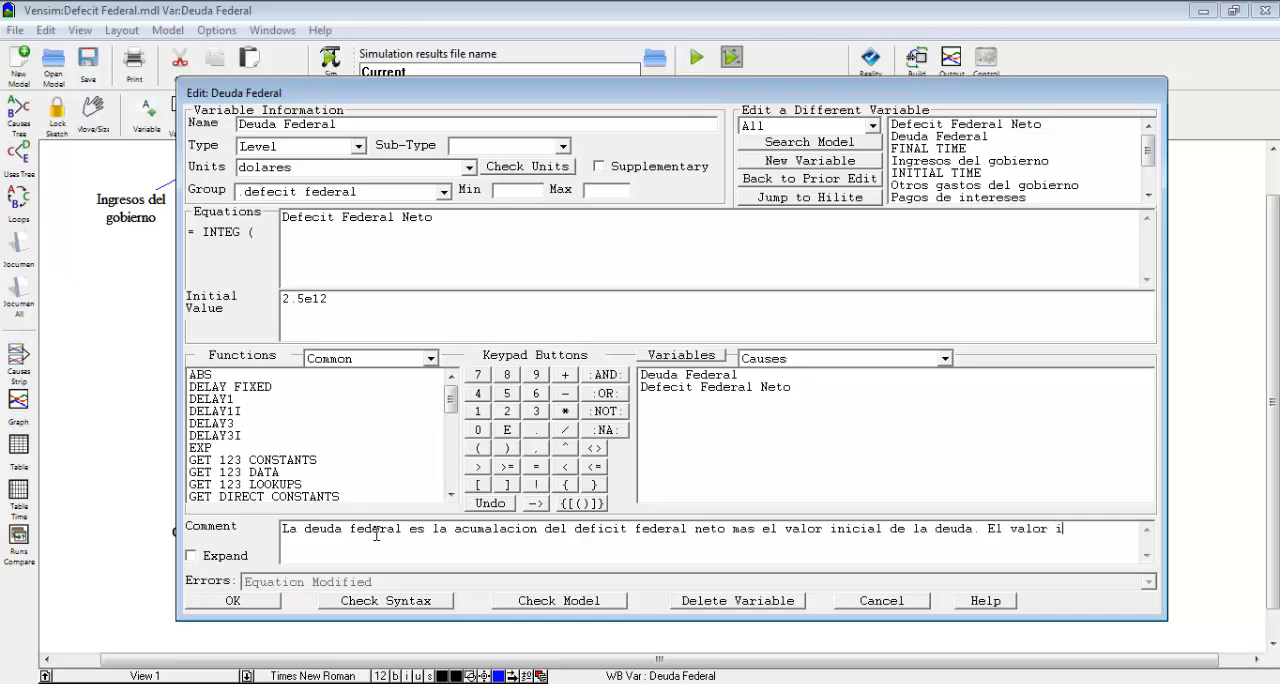
pyautogui.write('nicial se establece')
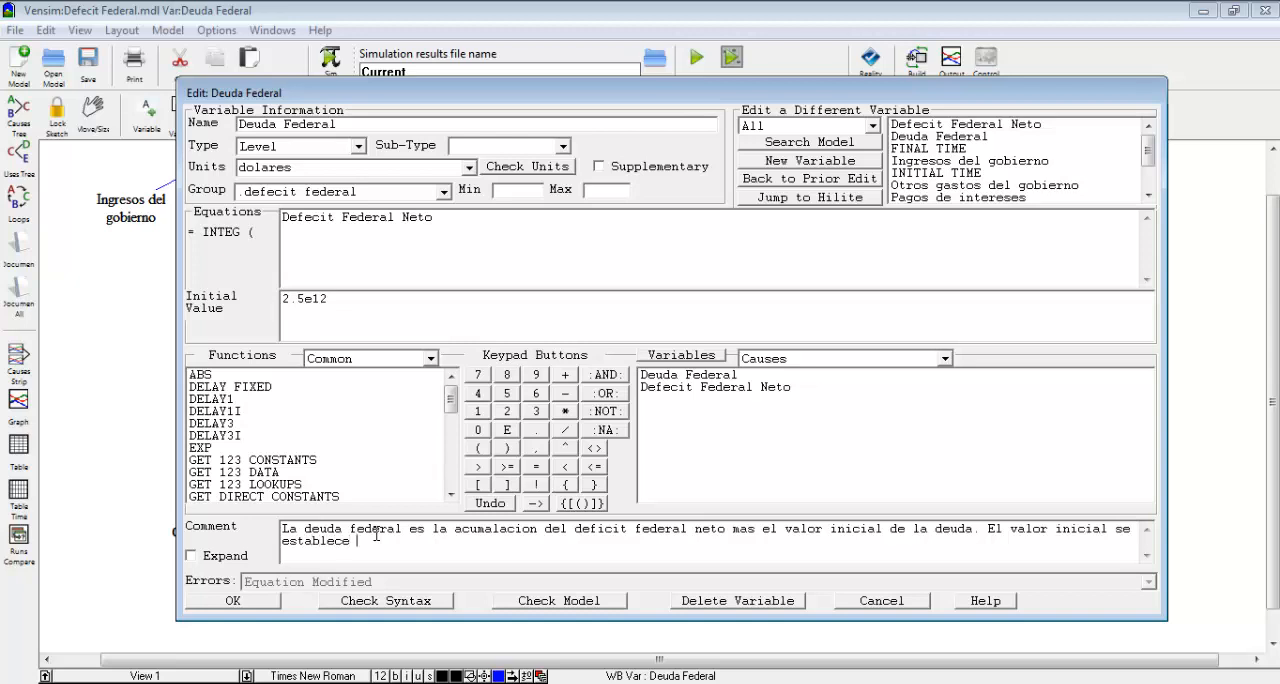
pyautogui.write('en')
# Append "El valor inicial se establece en 2,5 billones de dolares, que era la deuda federal pendiente en 1988." to the comment and accept the definition.
pyautogui.press('BackSpace')
pyautogui.press('BackSpace')
pyautogui.write('en 2,5 billones de dolares, ')
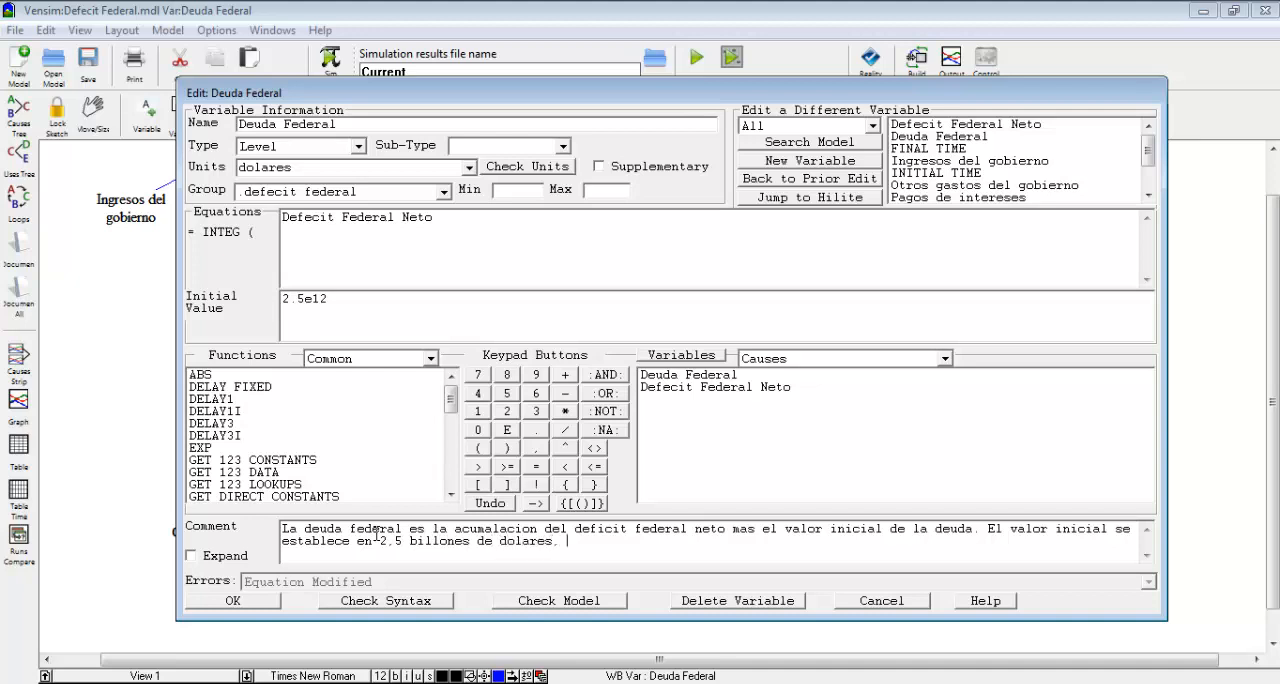
pyautogui.write('que era la deuda feder')
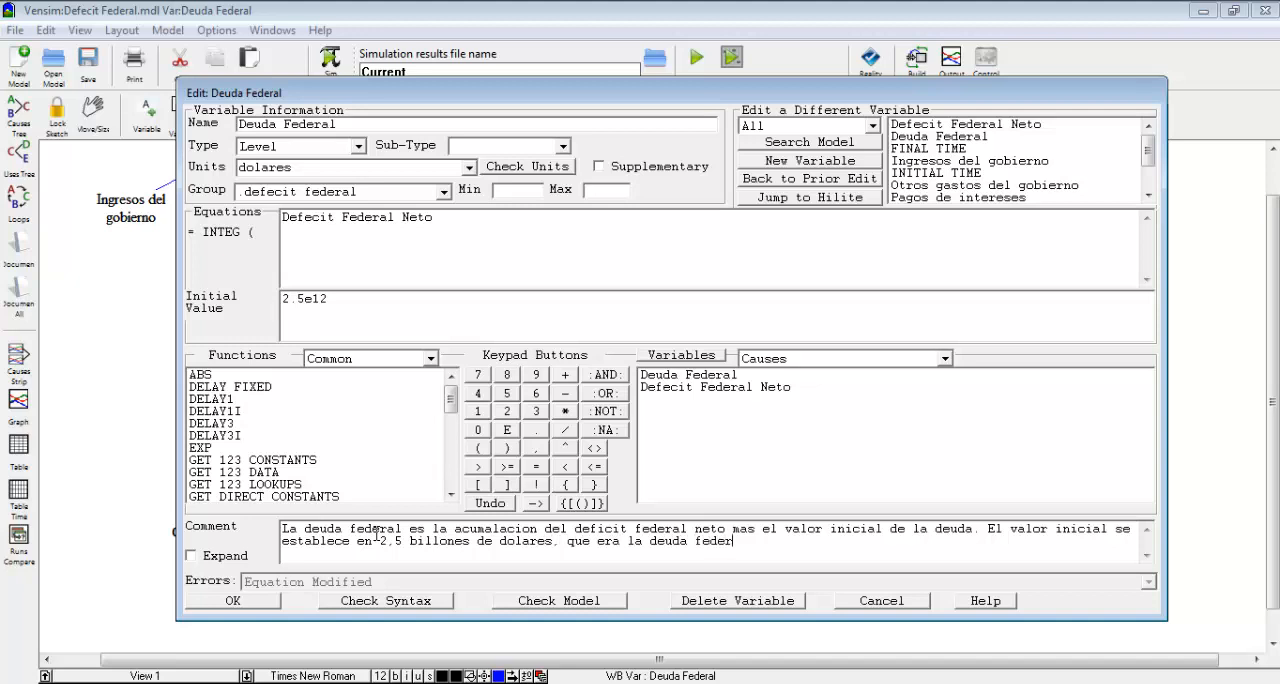
pyautogui.write('al pendiente en 1988')
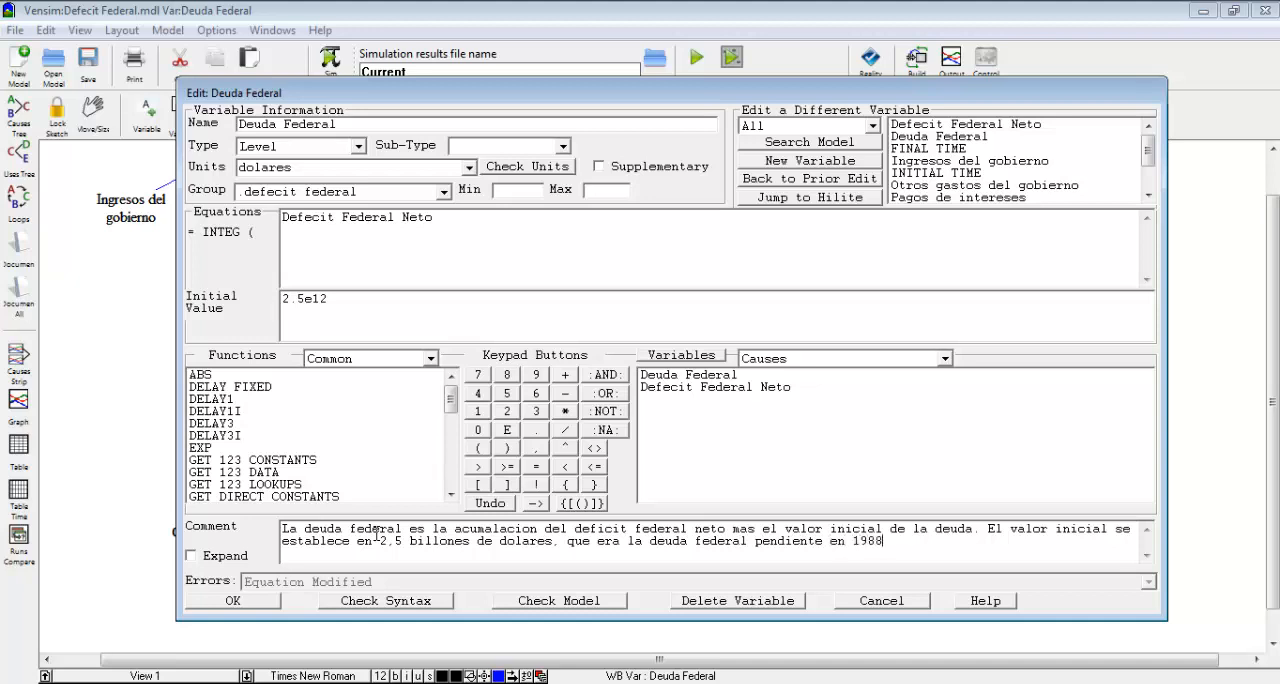
pyautogui.write('.')
pyautogui.click(248, 602)
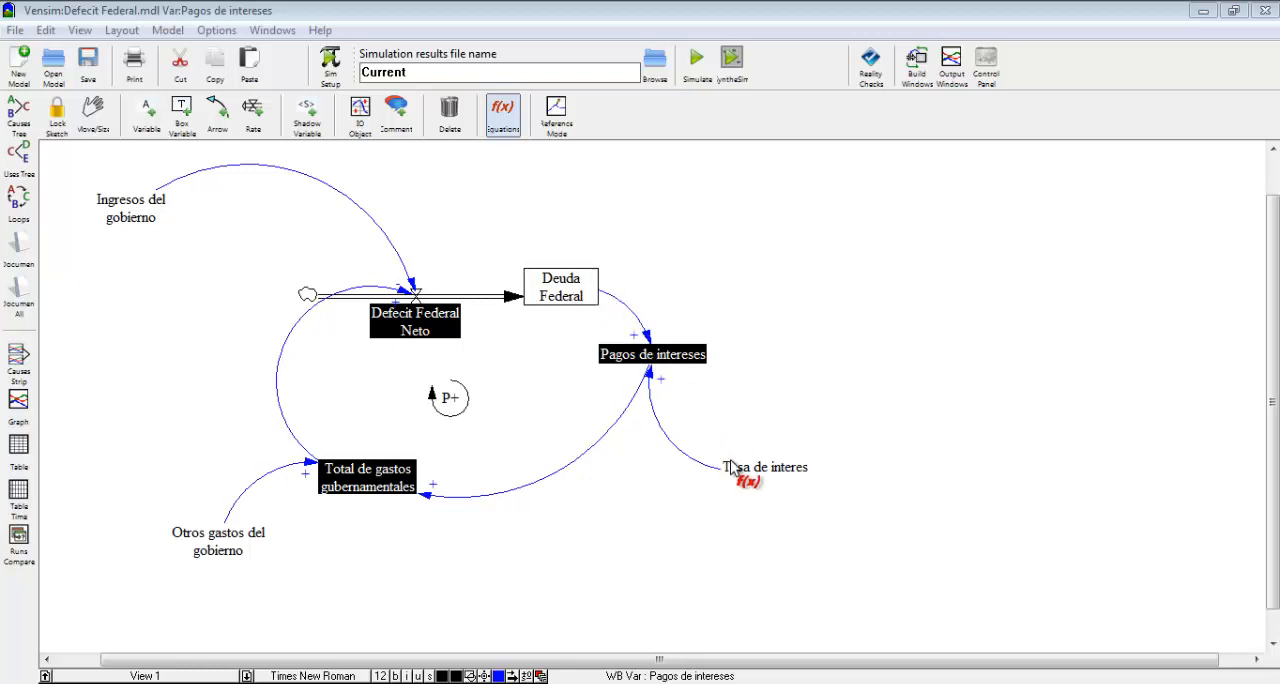
# Define Pagos de intereses with the equation Deuda Federal*Tasa de interes and the units Dolares/años.
pyautogui.click(672, 352)
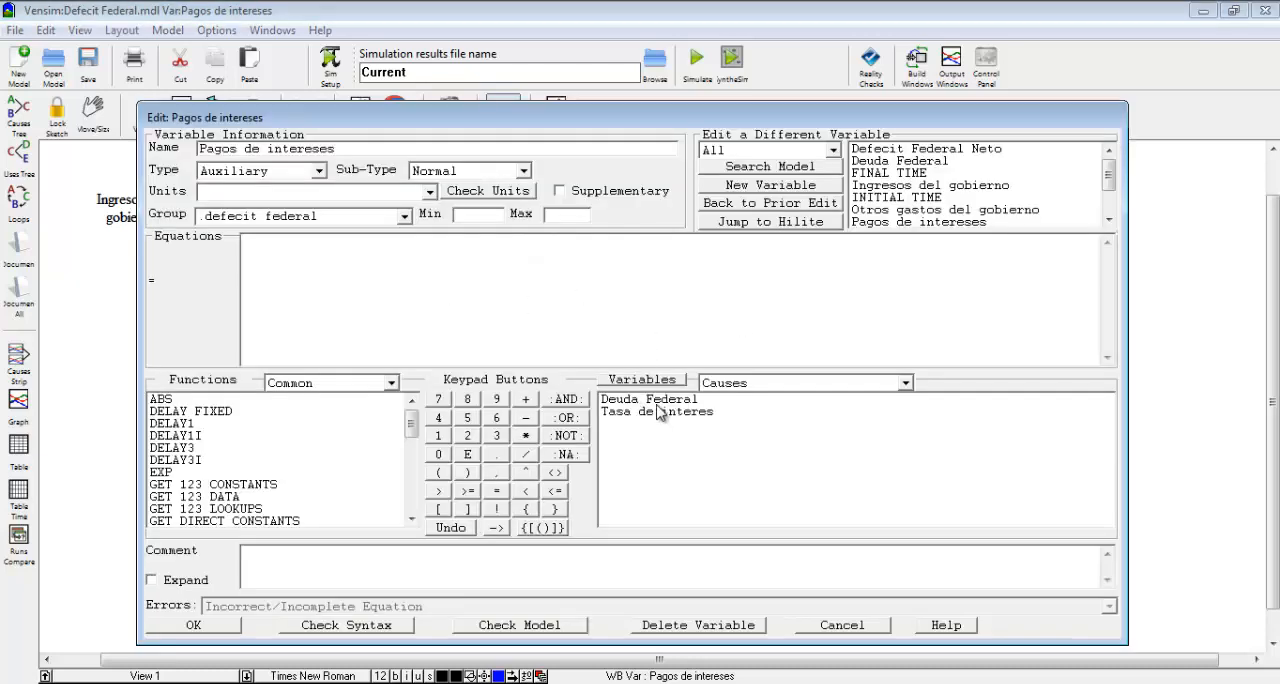
pyautogui.click(660, 401)
pyautogui.click(526, 438)
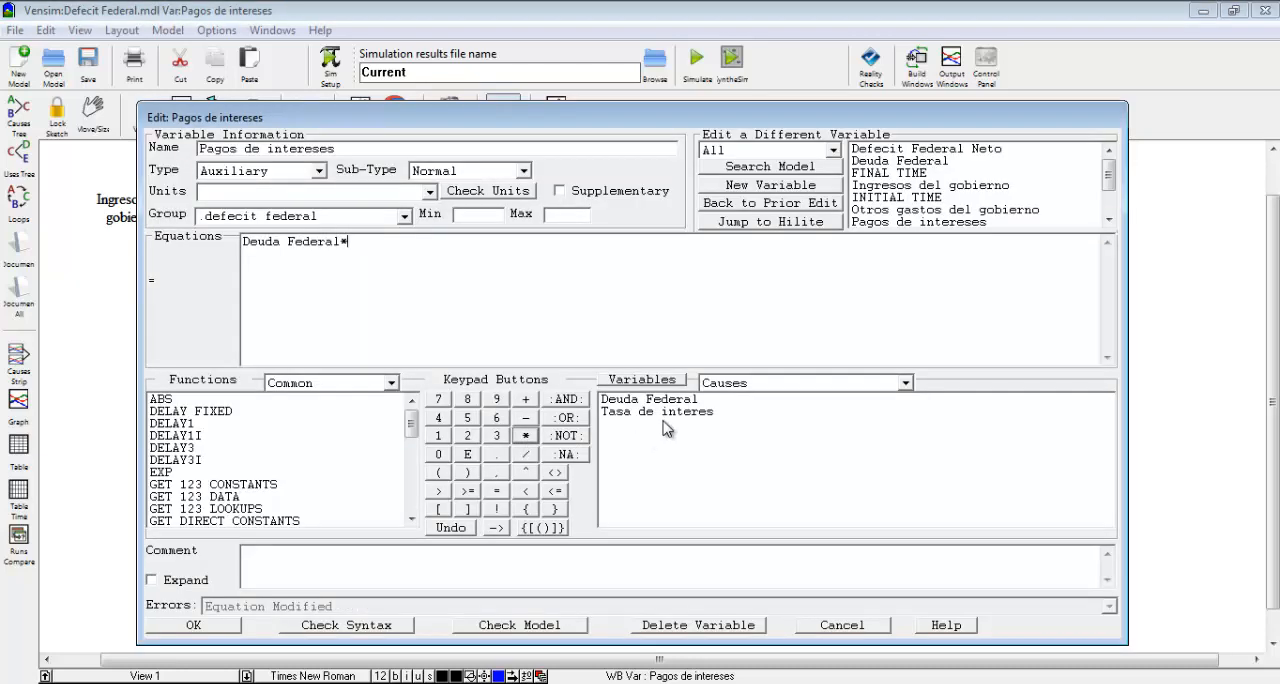
pyautogui.click(666, 412)
pyautogui.click(430, 191)
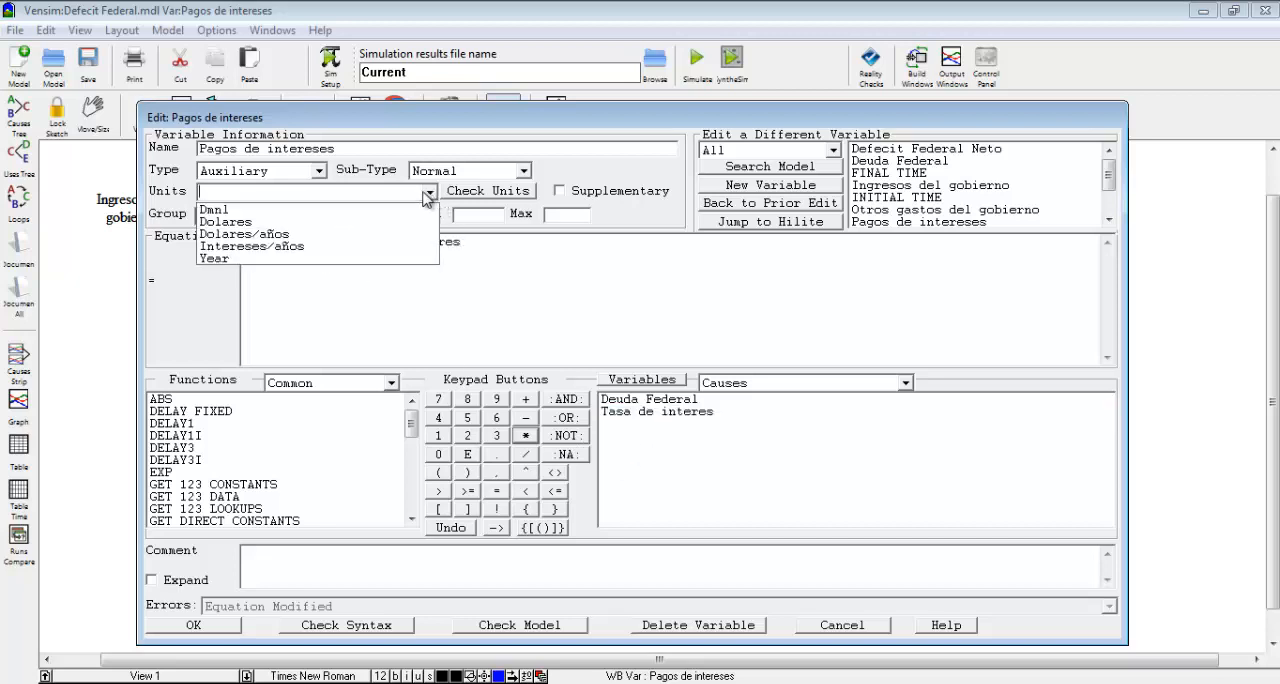
pyautogui.click(348, 234)
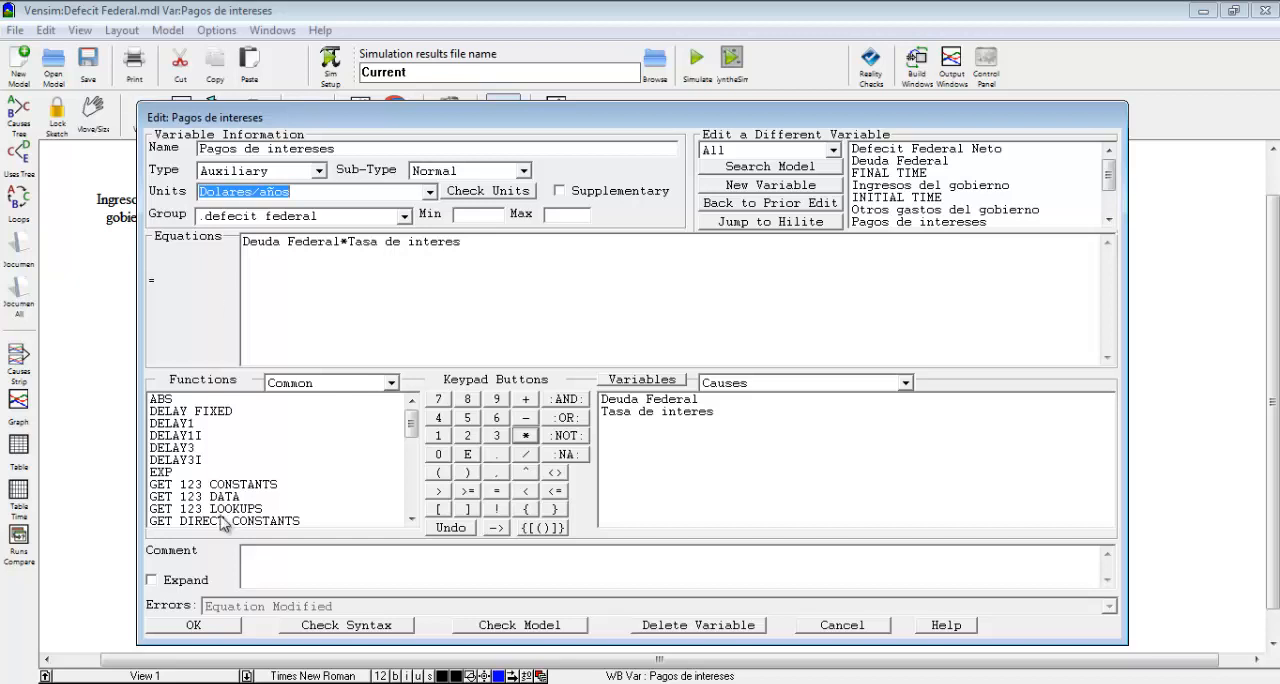
# Add the comment "El flujo anual de pagos de intereses es igual a la deuda federal actual por el tasa de interes anual" and accept the definition.
pyautogui.click(264, 565)
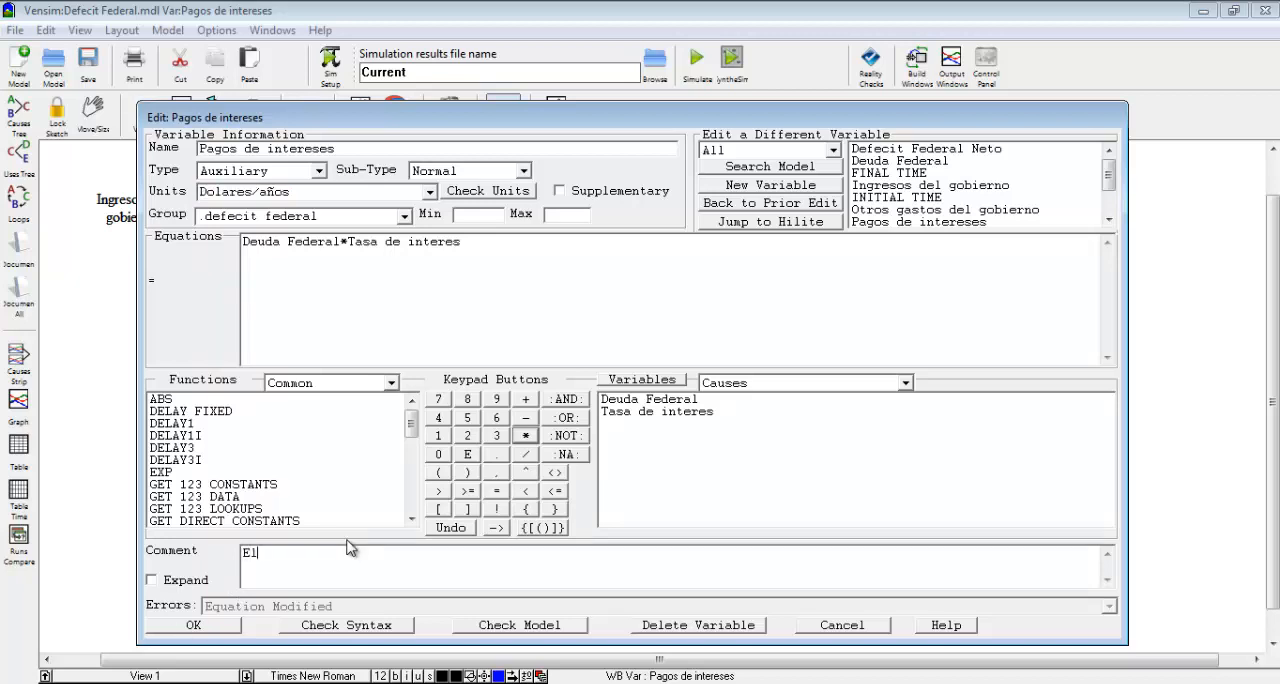
pyautogui.write('El fuj')
pyautogui.press('BackSpace')
pyautogui.press('BackSpace')
pyautogui.write('lujo anual de pagos de interes')
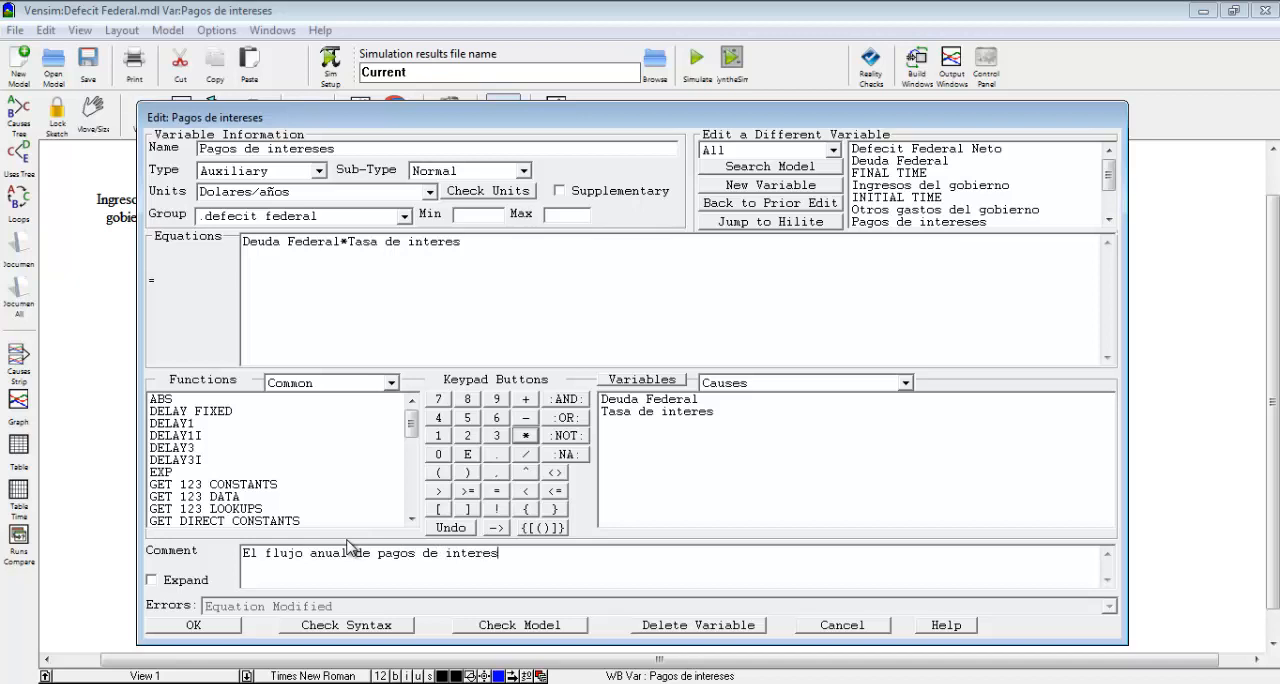
pyautogui.write('es es igua')
pyautogui.write('la deuda f')
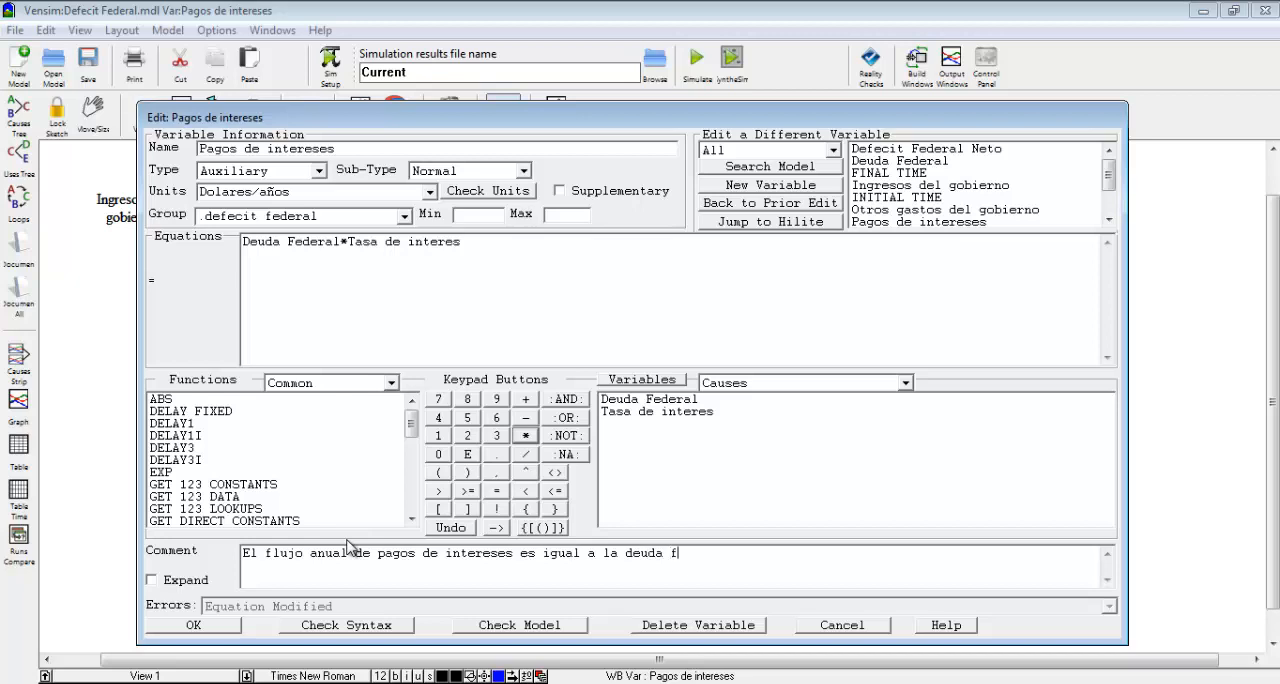
pyautogui.write('ederal actual')
pyautogui.press('BackSpace')
pyautogui.write('el ')
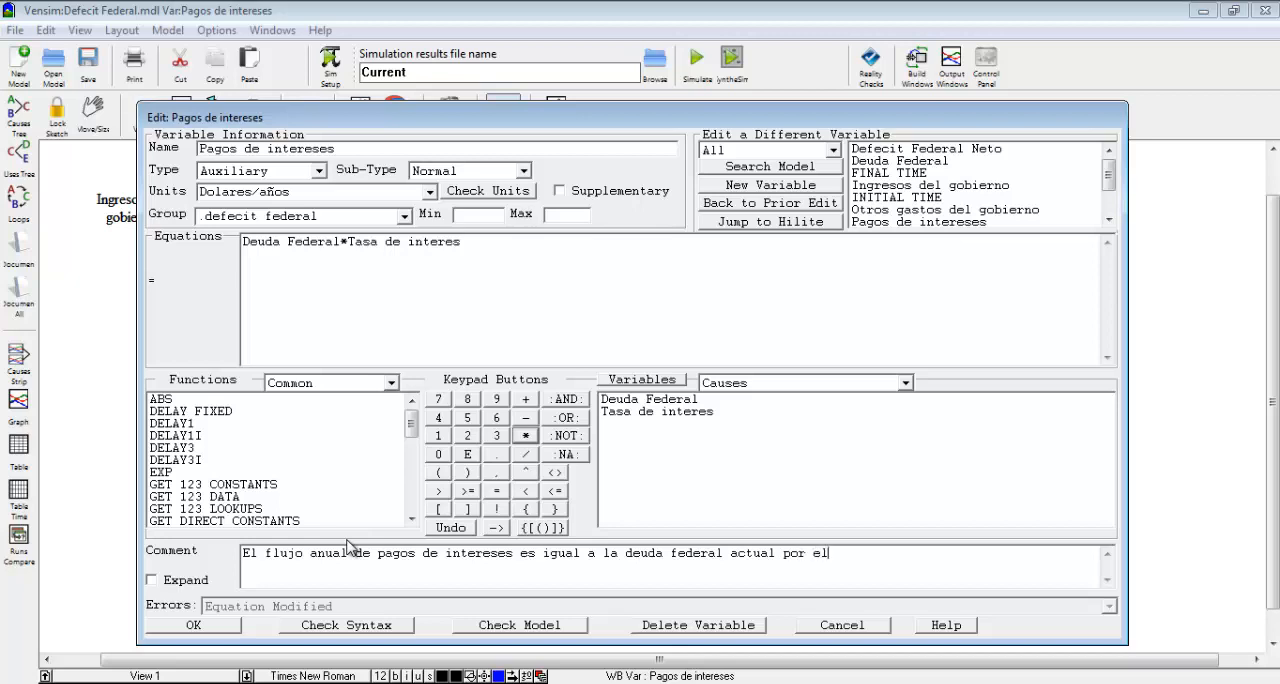
pyautogui.write('interes anualtasa de')
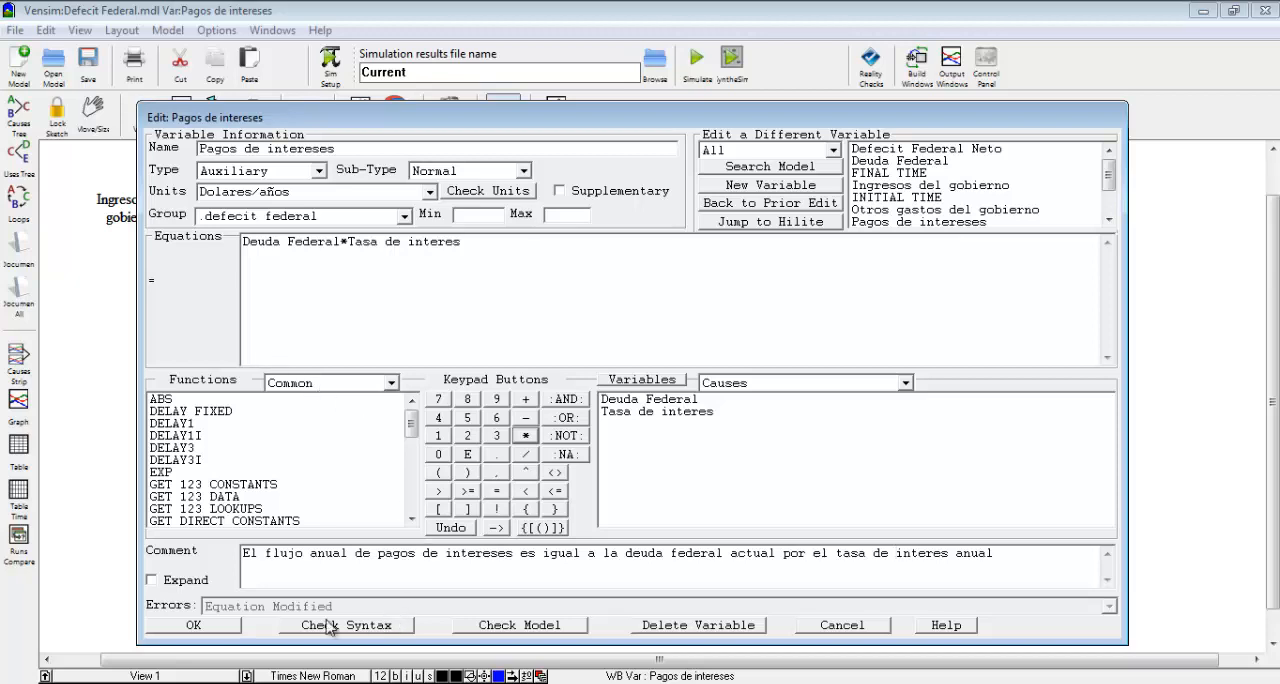
pyautogui.click(195, 625)
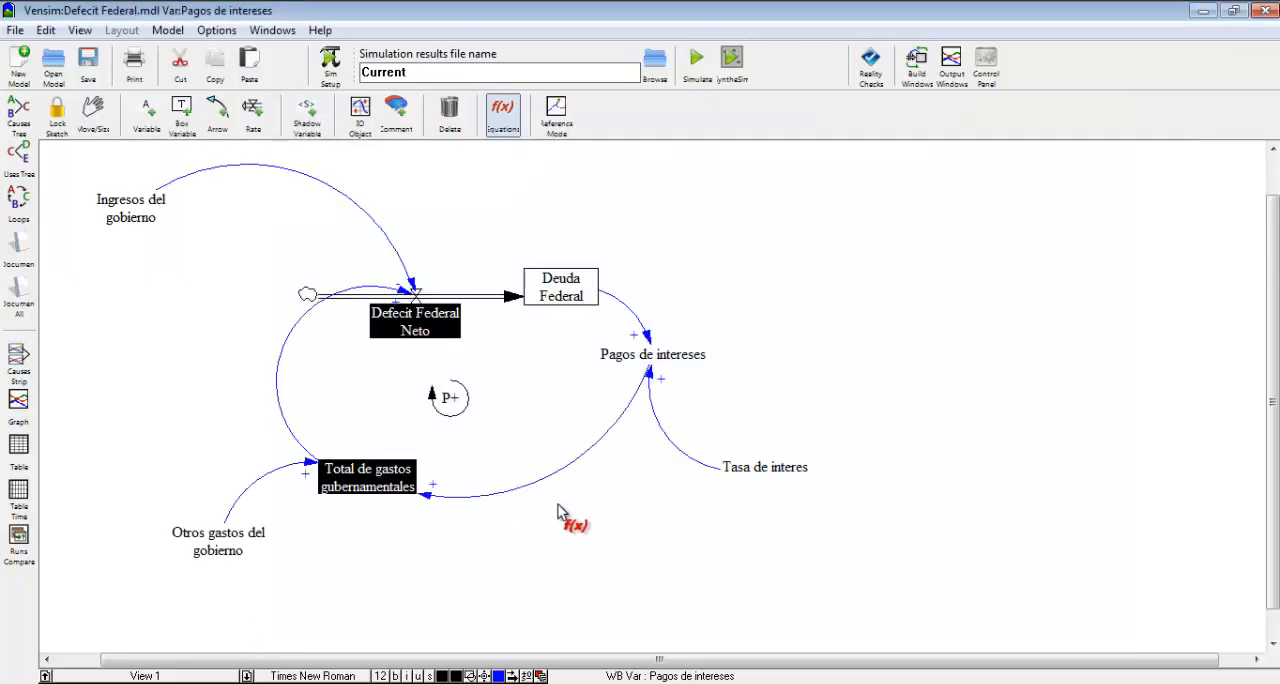
# Define Total de gastos gubernamentales as Otros gastos del gobierno*Pagos de intereses with units Dolares/años and accept it.
pyautogui.click(388, 482)
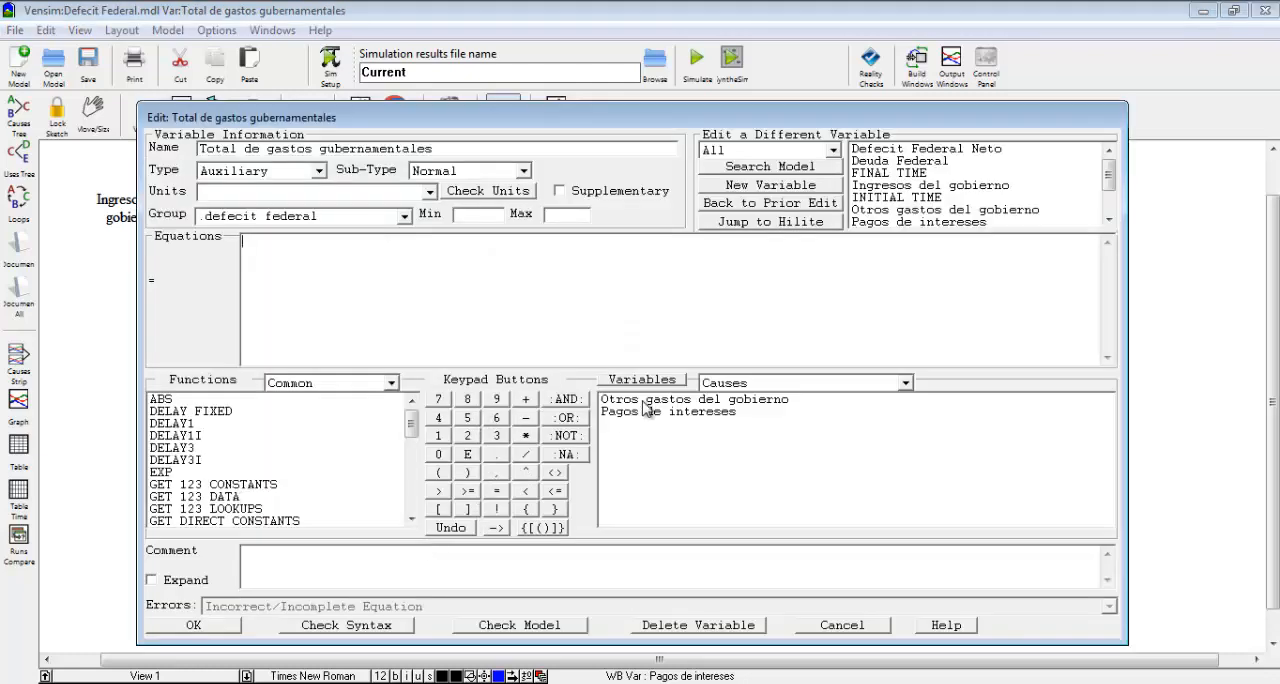
pyautogui.click(648, 402)
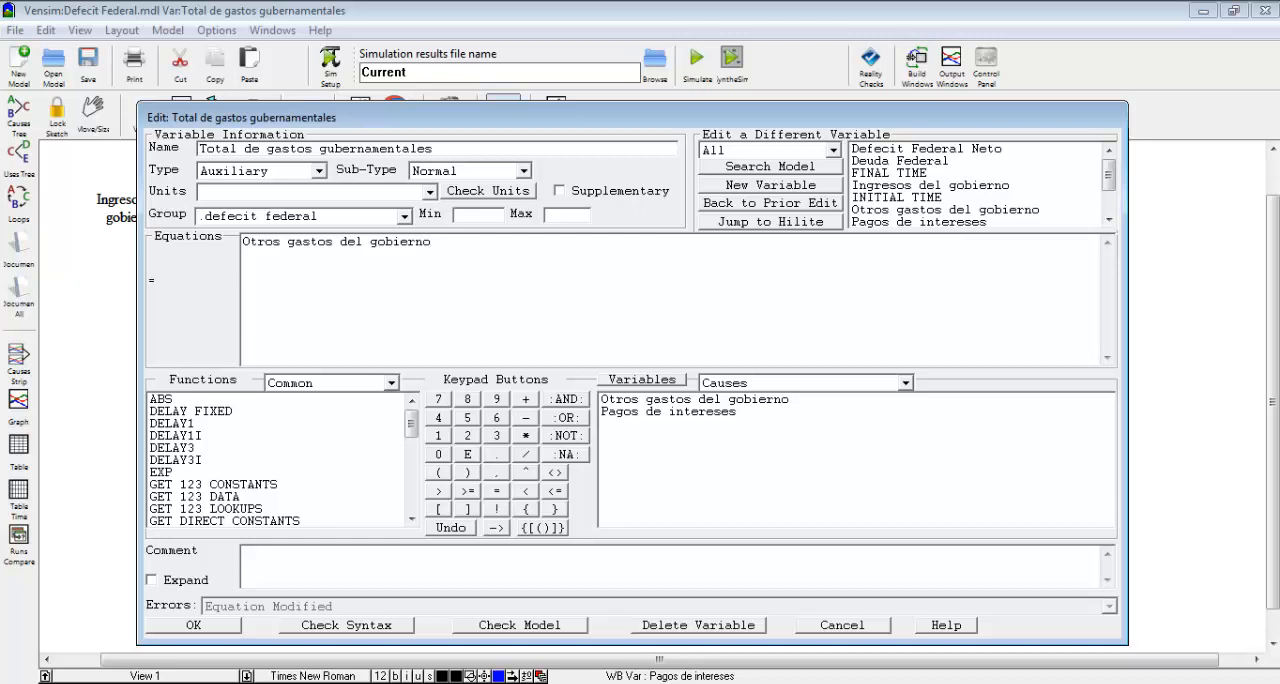
pyautogui.click(530, 436)
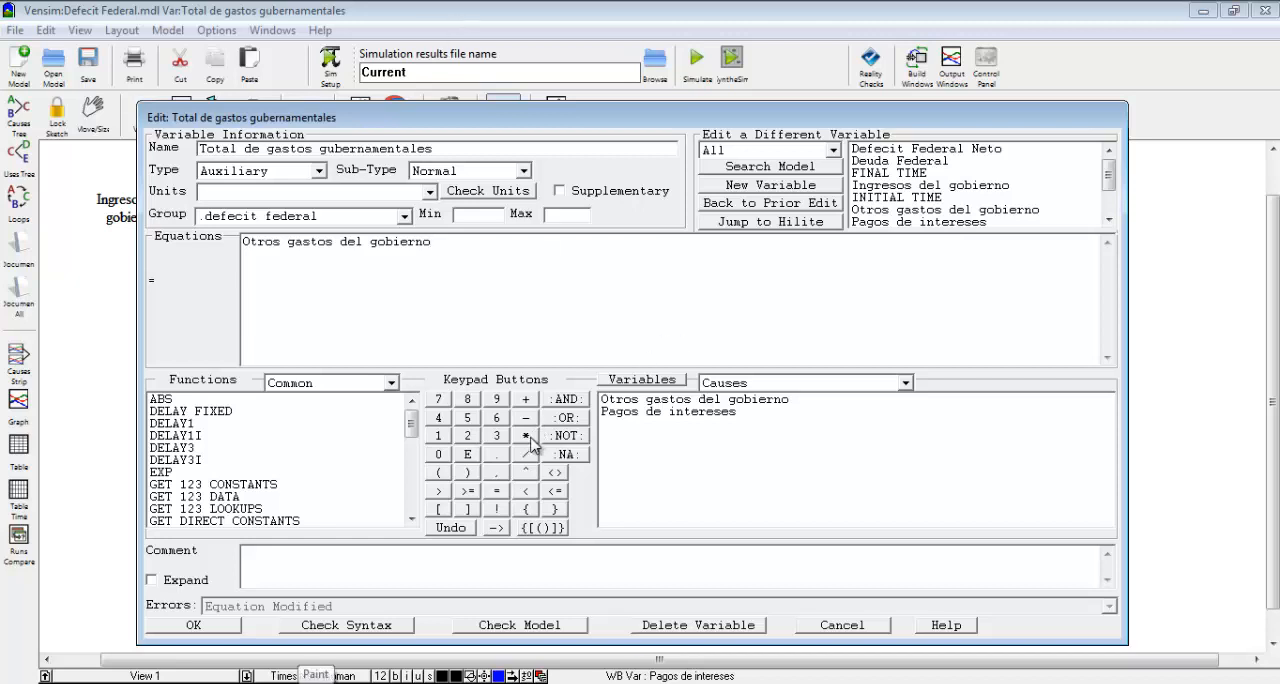
pyautogui.click(686, 413)
pyautogui.click(431, 192)
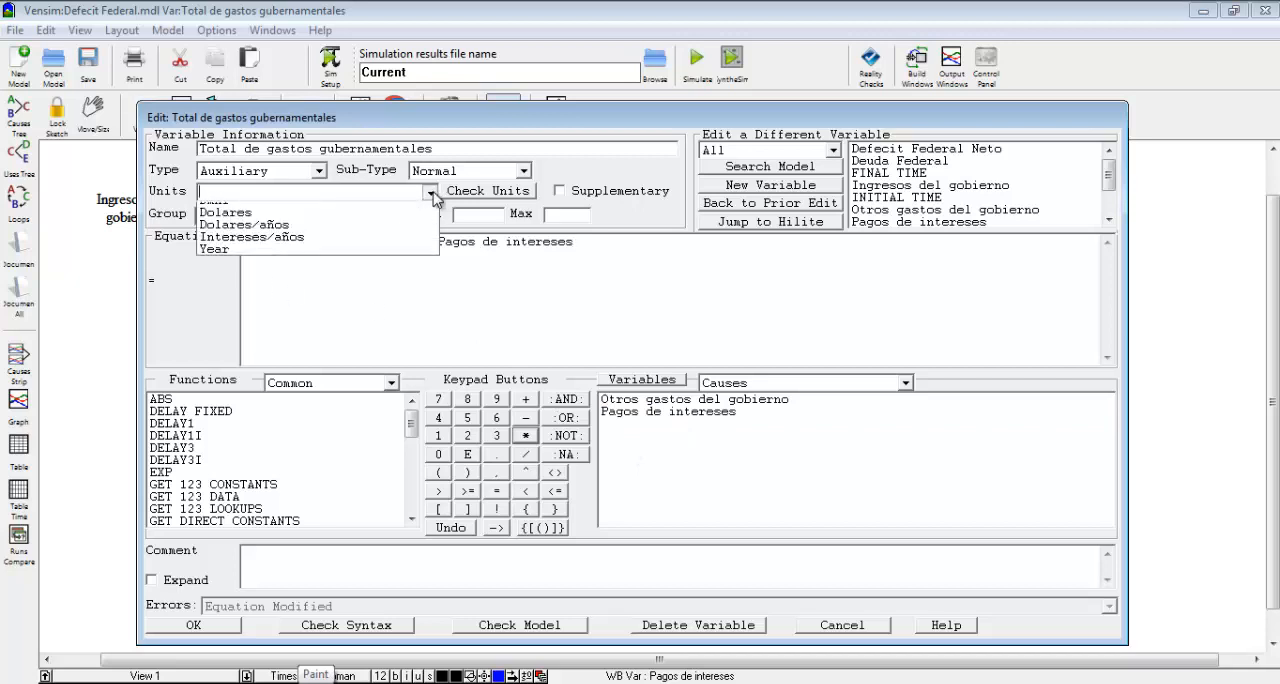
pyautogui.click(377, 240)
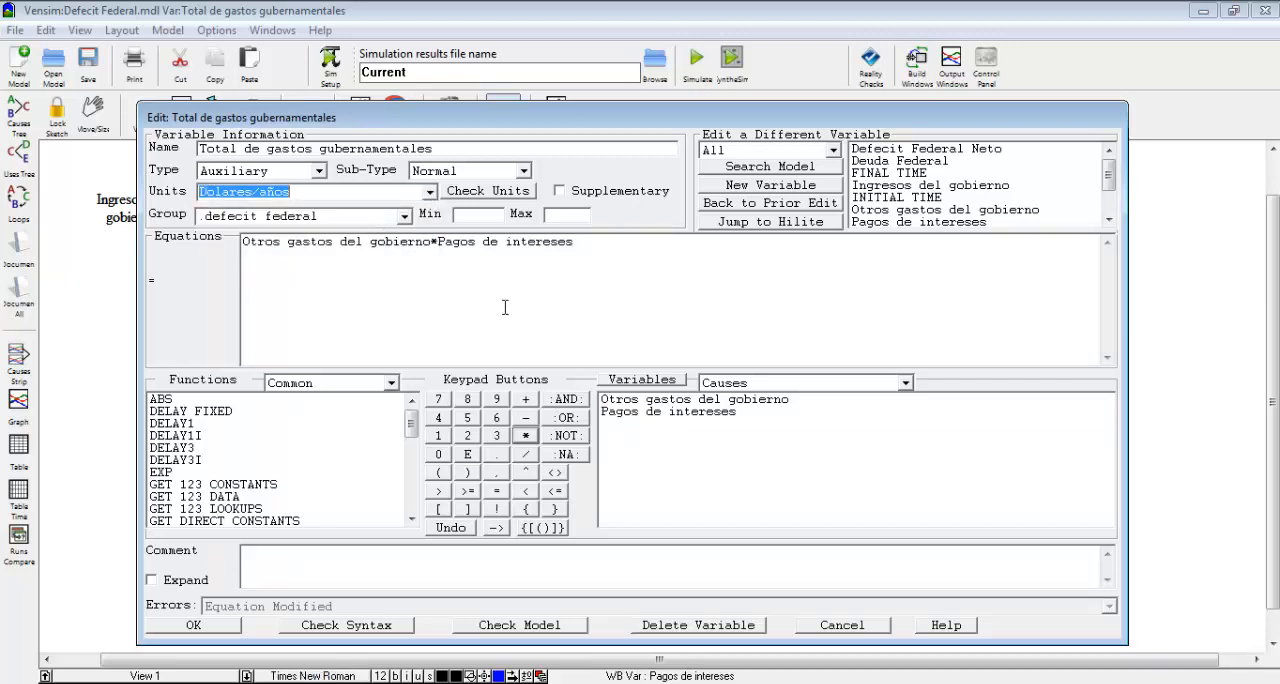
pyautogui.click(223, 626)
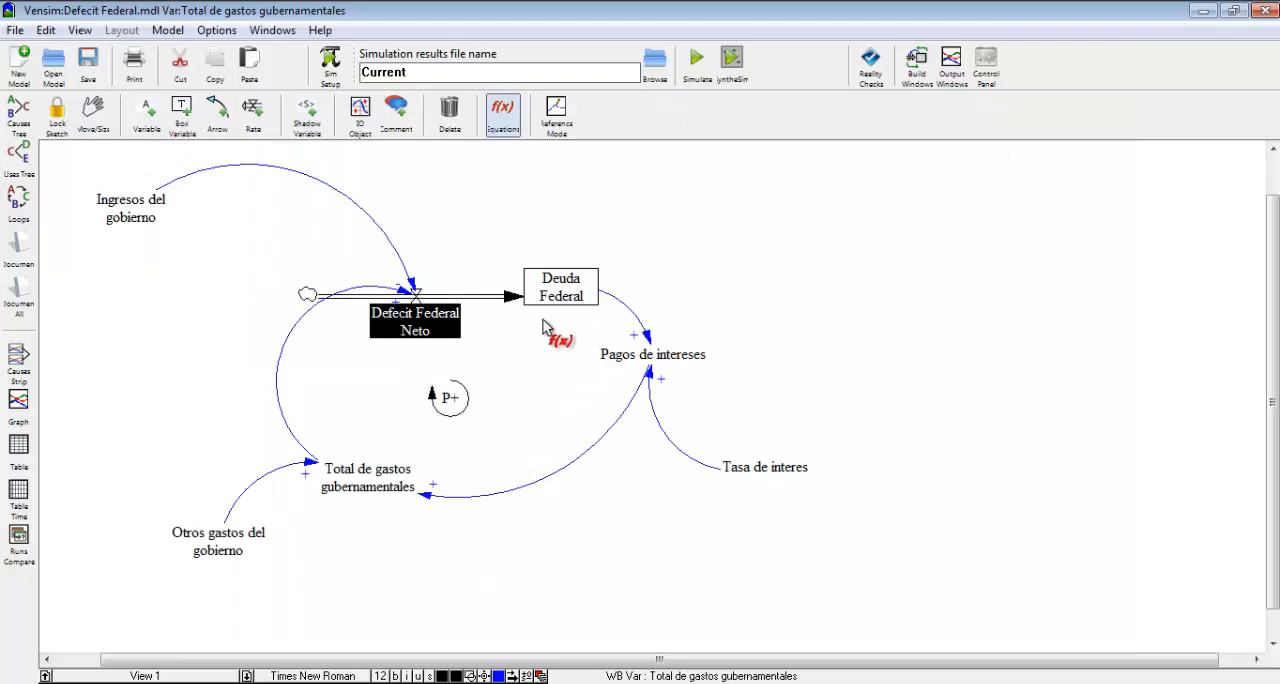
# Define Defecit Federal Neto as Ingresos del gobierno*Total de gastos gubernamentales with units Dolares/años and accept it.
pyautogui.click(446, 332)
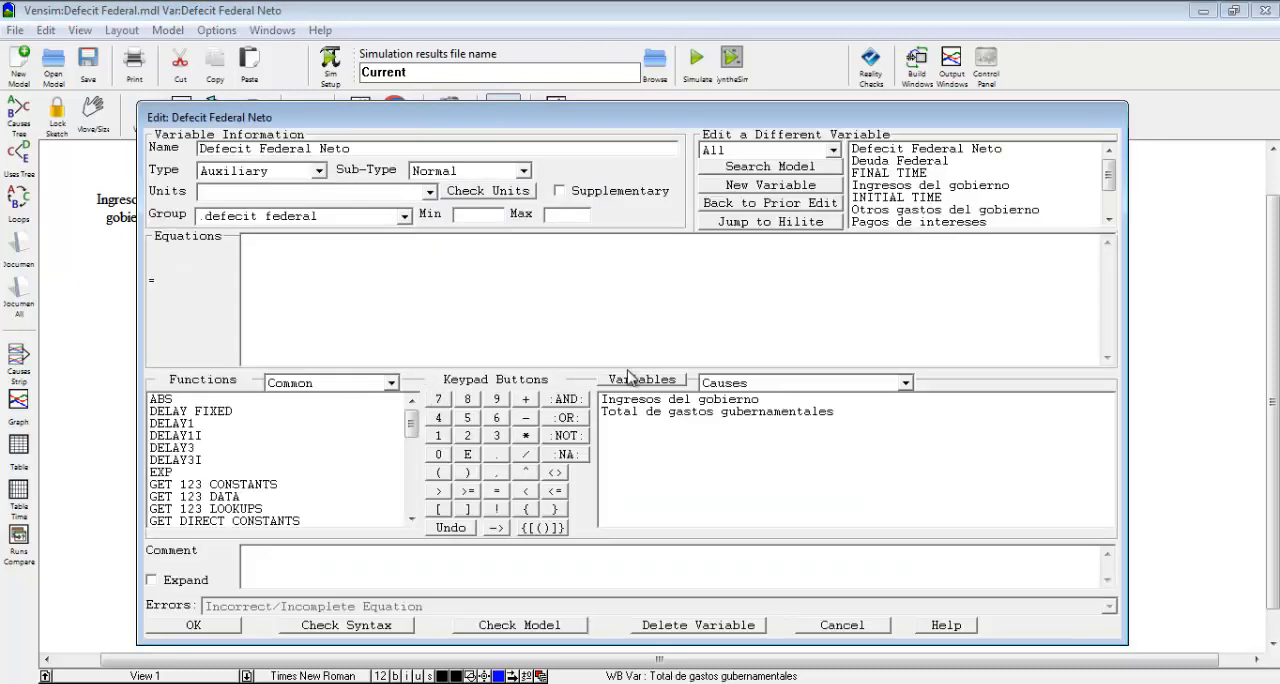
pyautogui.click(636, 400)
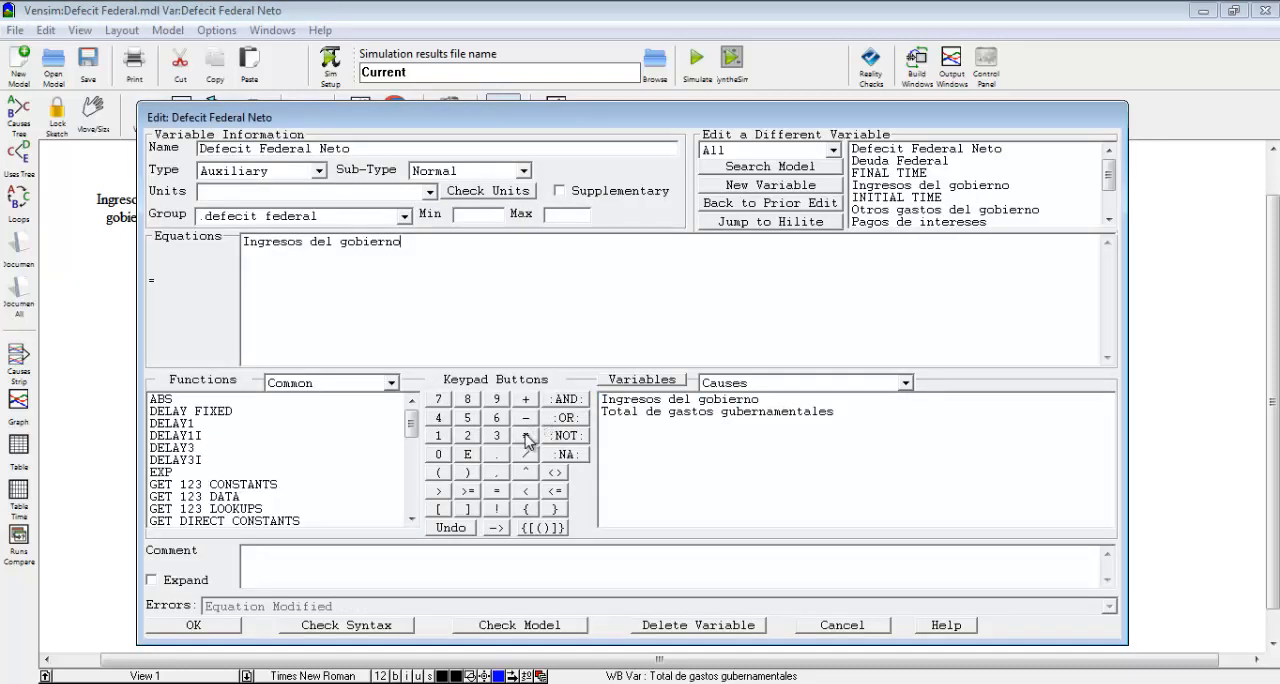
pyautogui.click(526, 438)
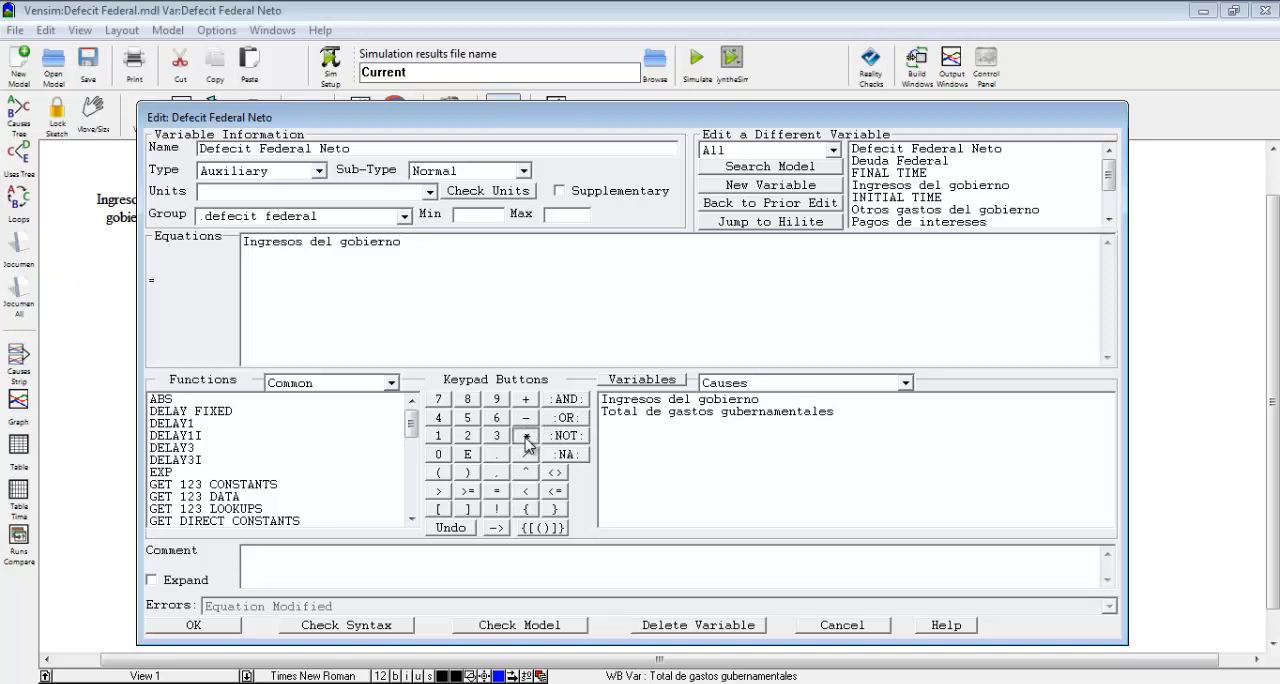
pyautogui.click(653, 412)
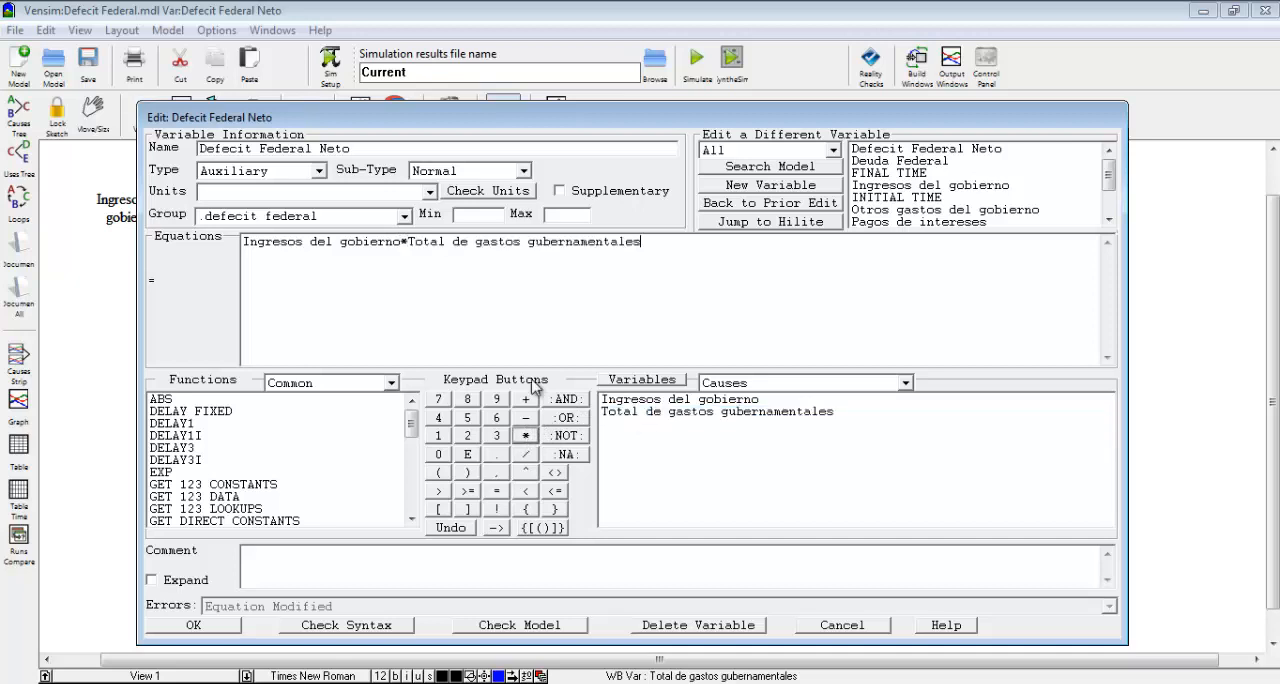
pyautogui.click(432, 196)
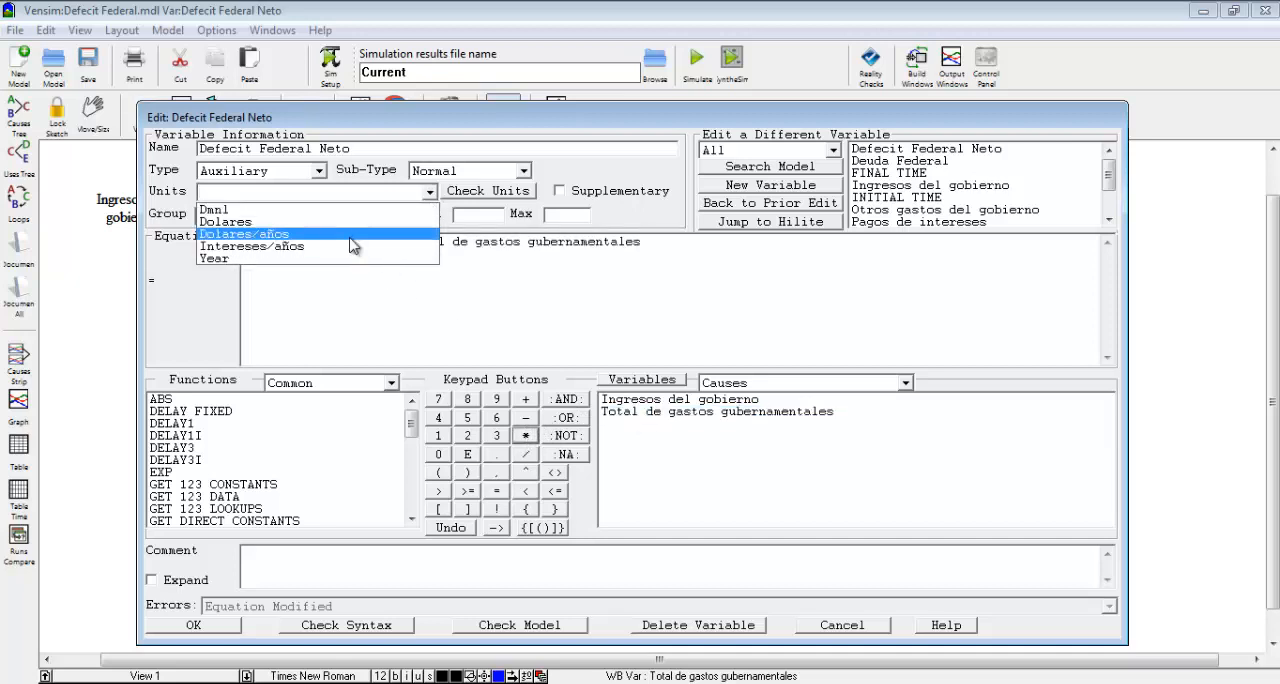
pyautogui.click(354, 245)
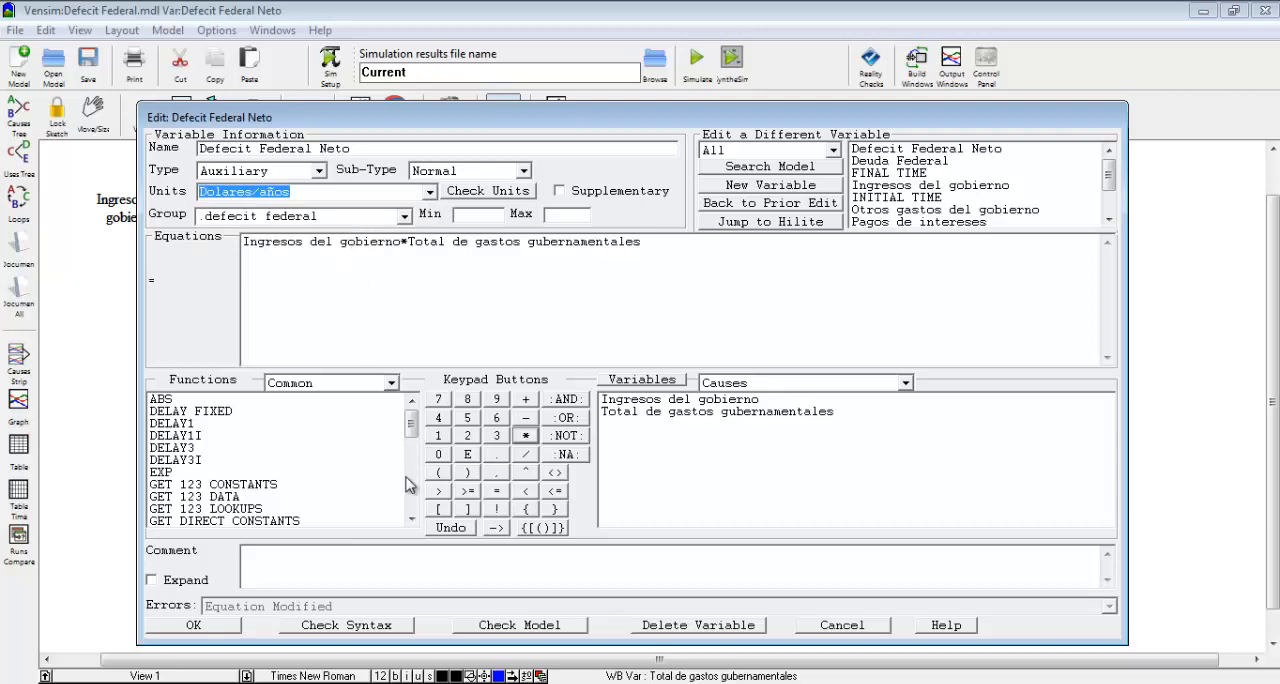
pyautogui.click(217, 628)
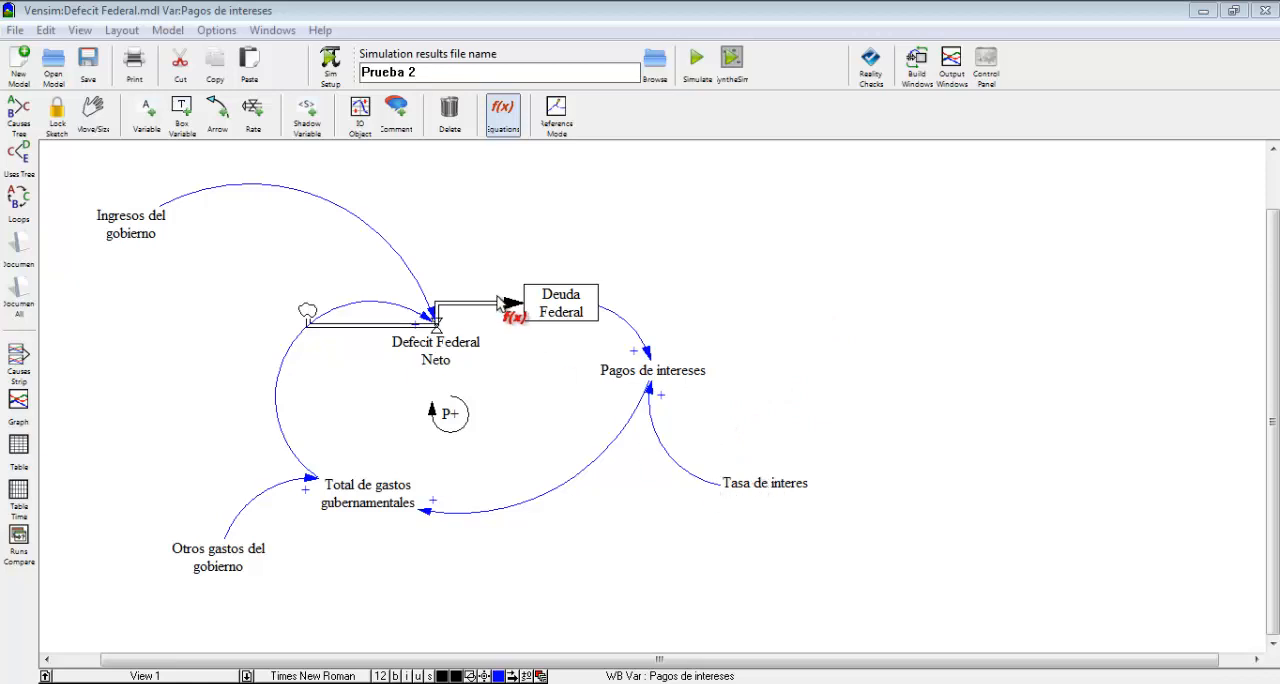
# Review the Tasa de interes definition, and check the units of Pagos de intereses, declining the proposed unit replacement.
pyautogui.click(763, 488)
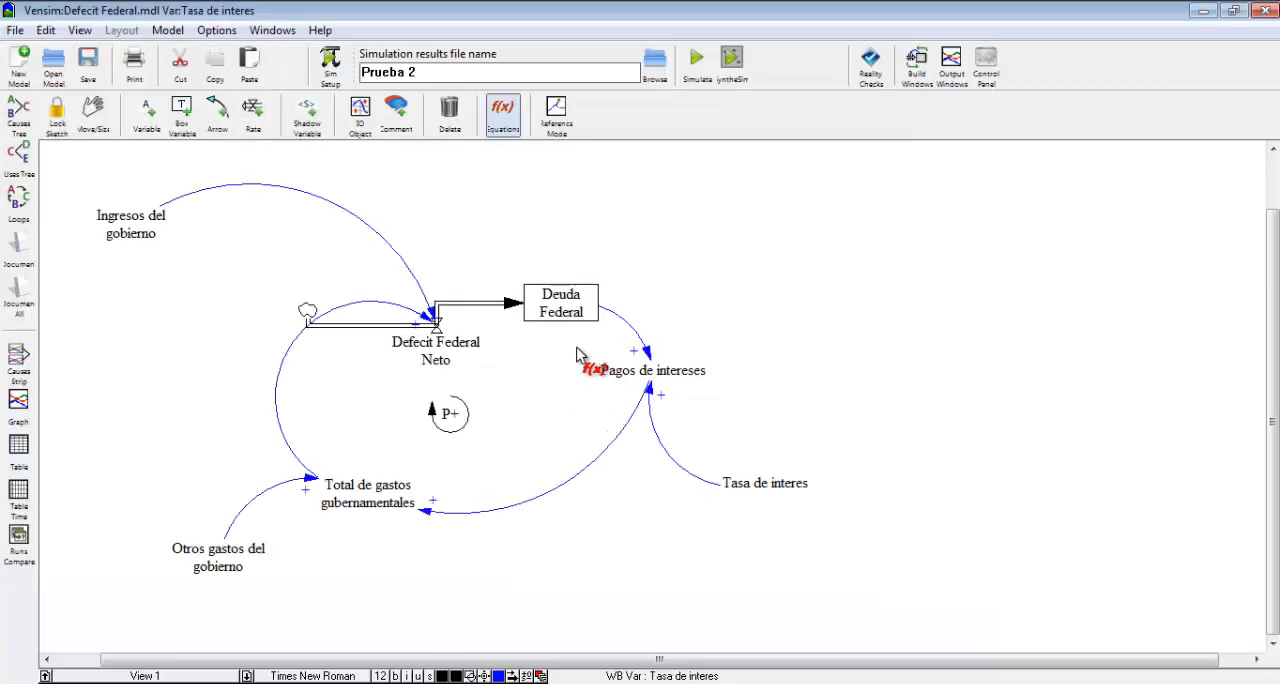
pyautogui.click(60, 562)
pyautogui.click(660, 372)
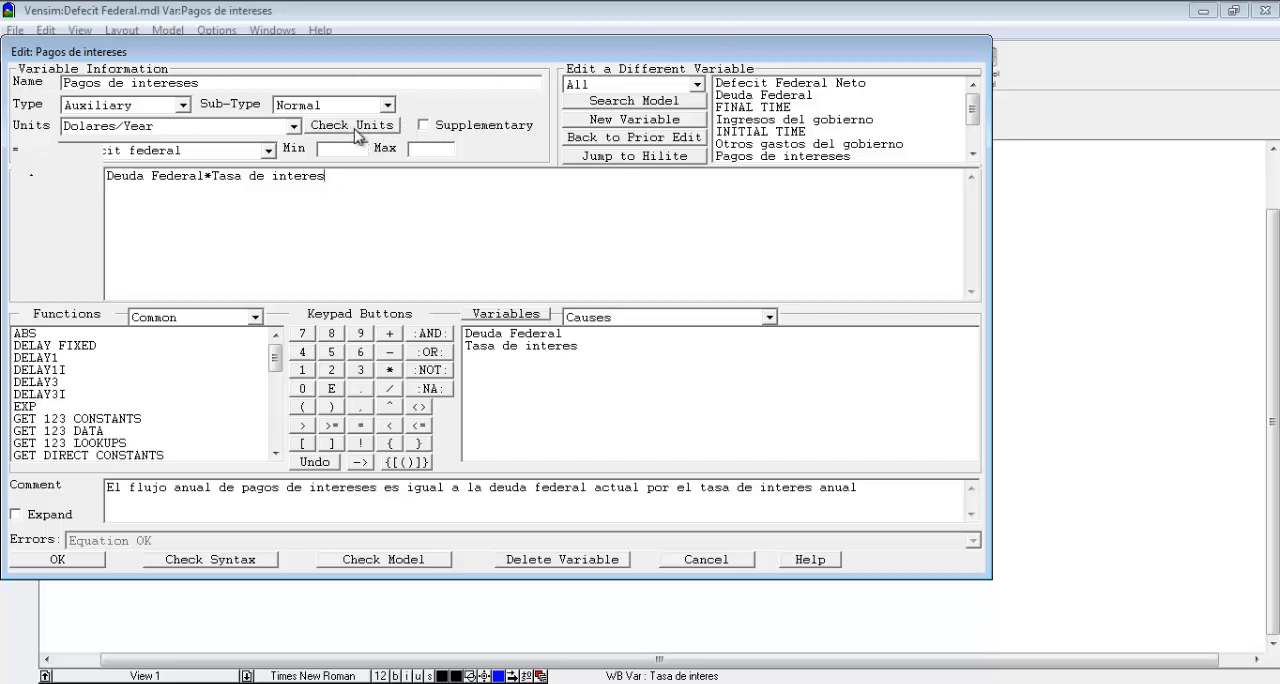
pyautogui.click(386, 134)
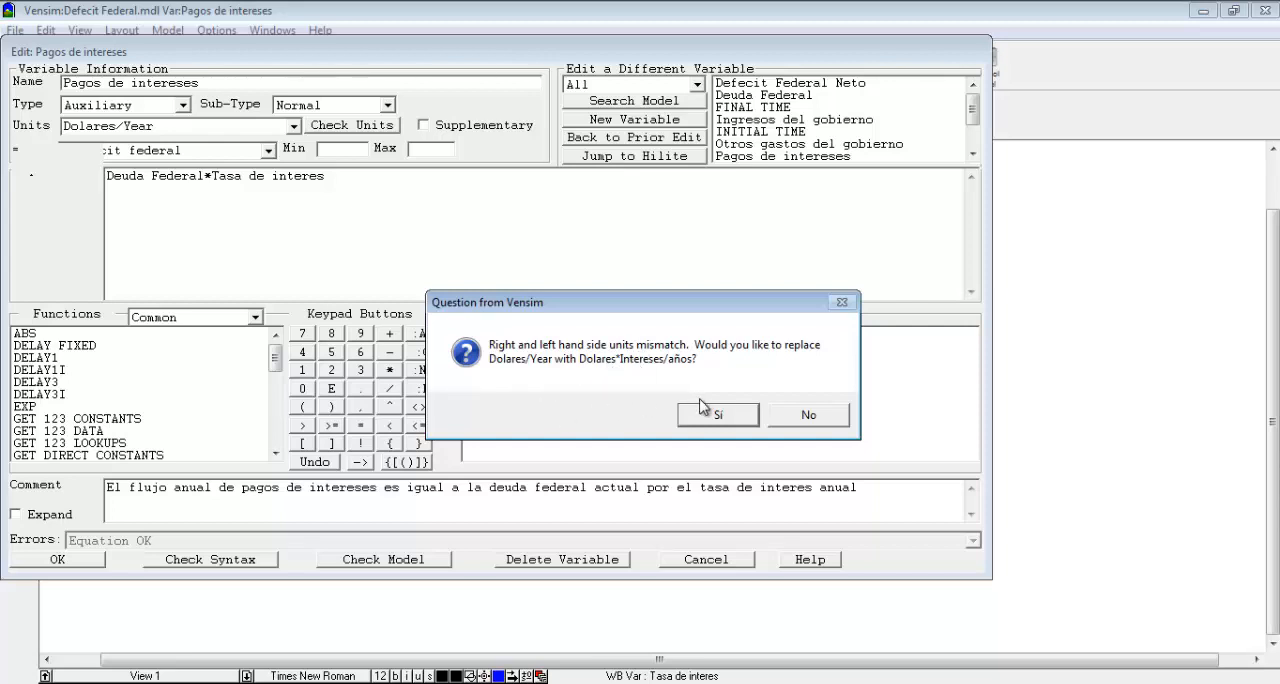
pyautogui.click(806, 418)
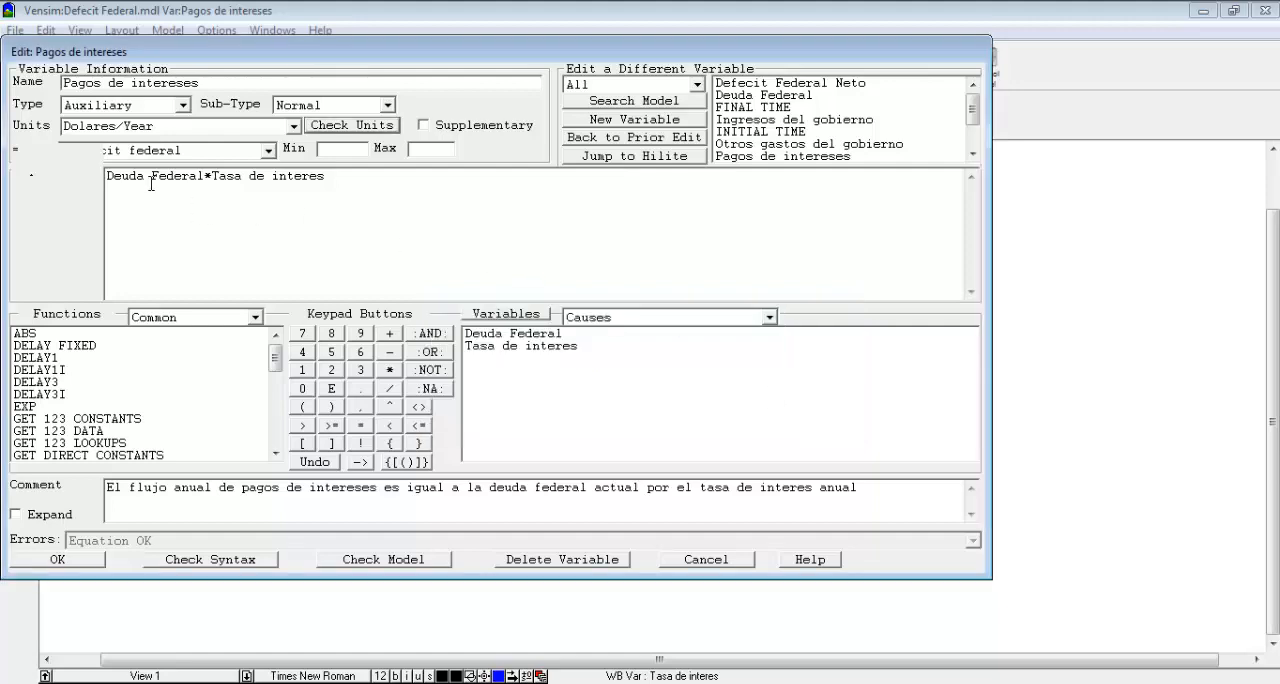
# Set the units of Tasa de interes to 1/year and accept the definition.
pyautogui.moveTo(430, 57); pyautogui.dragTo(611, 98)
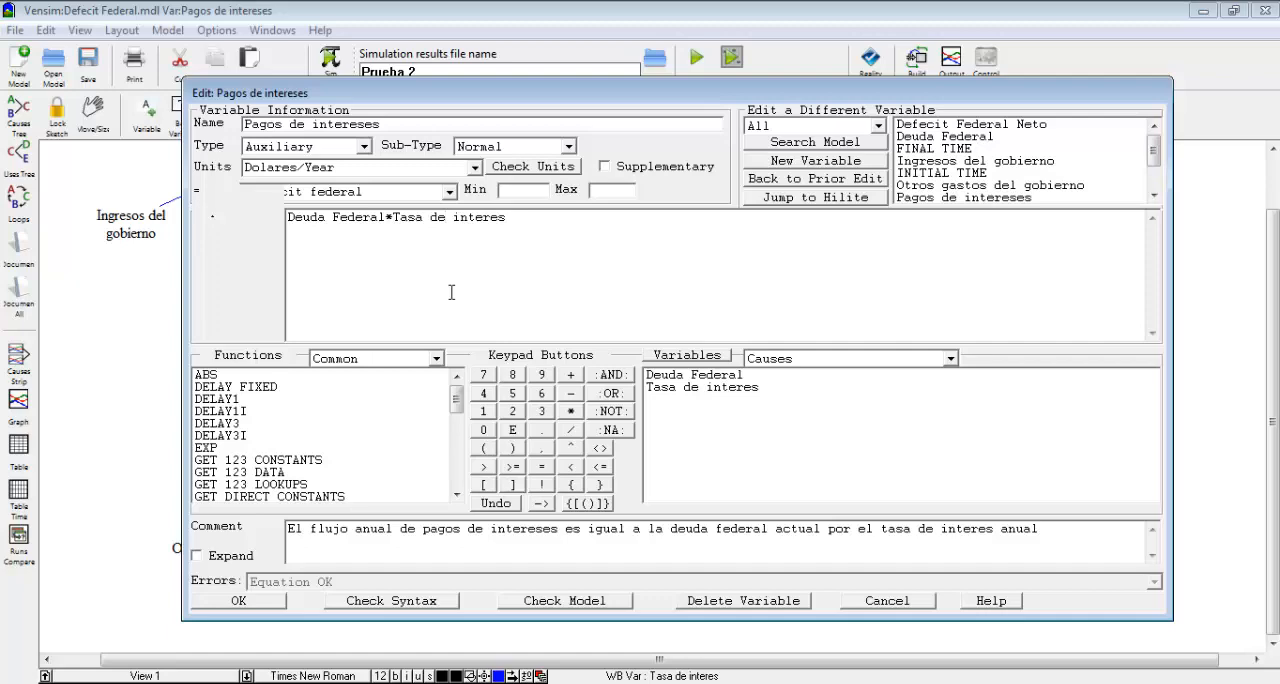
pyautogui.click(240, 600)
pyautogui.click(800, 490)
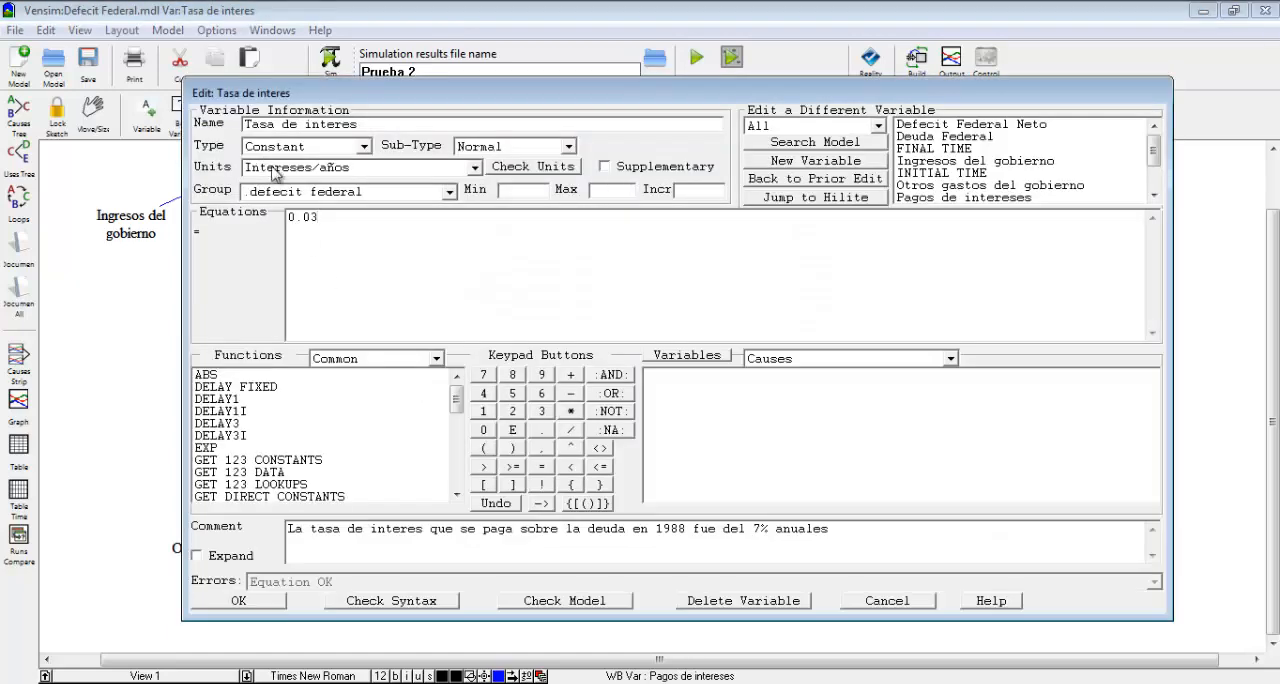
pyautogui.doubleClick(311, 162)
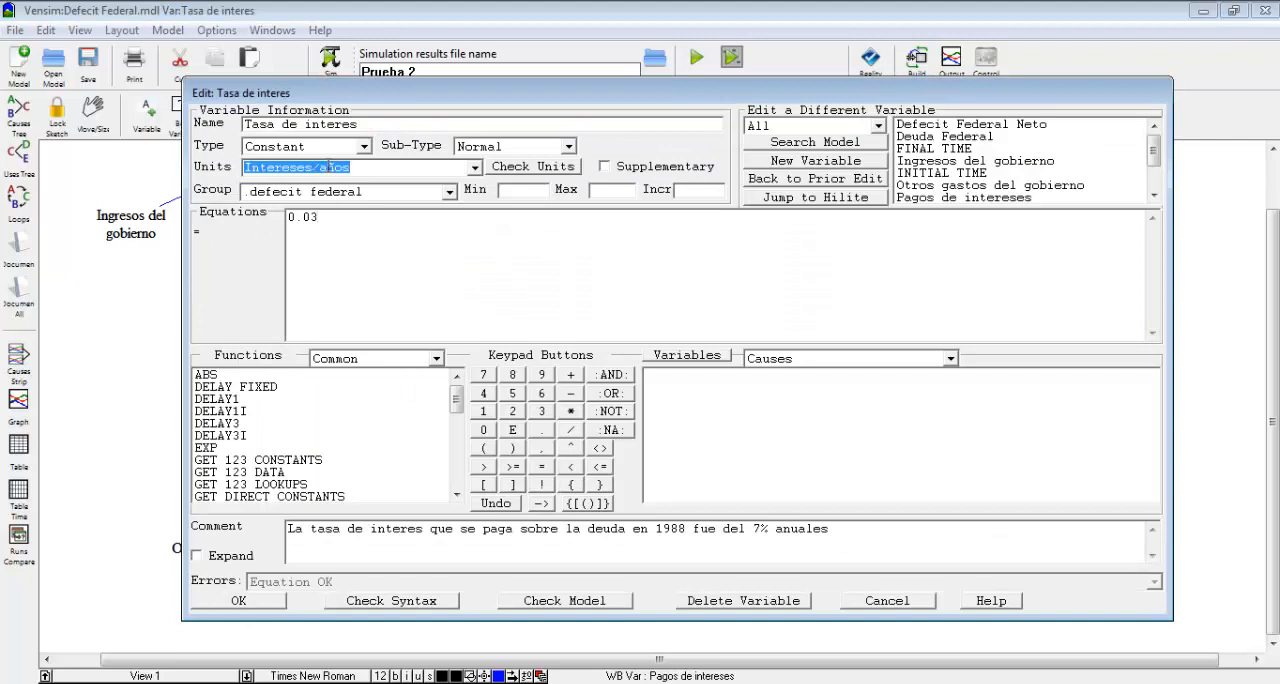
pyautogui.write('1/year')
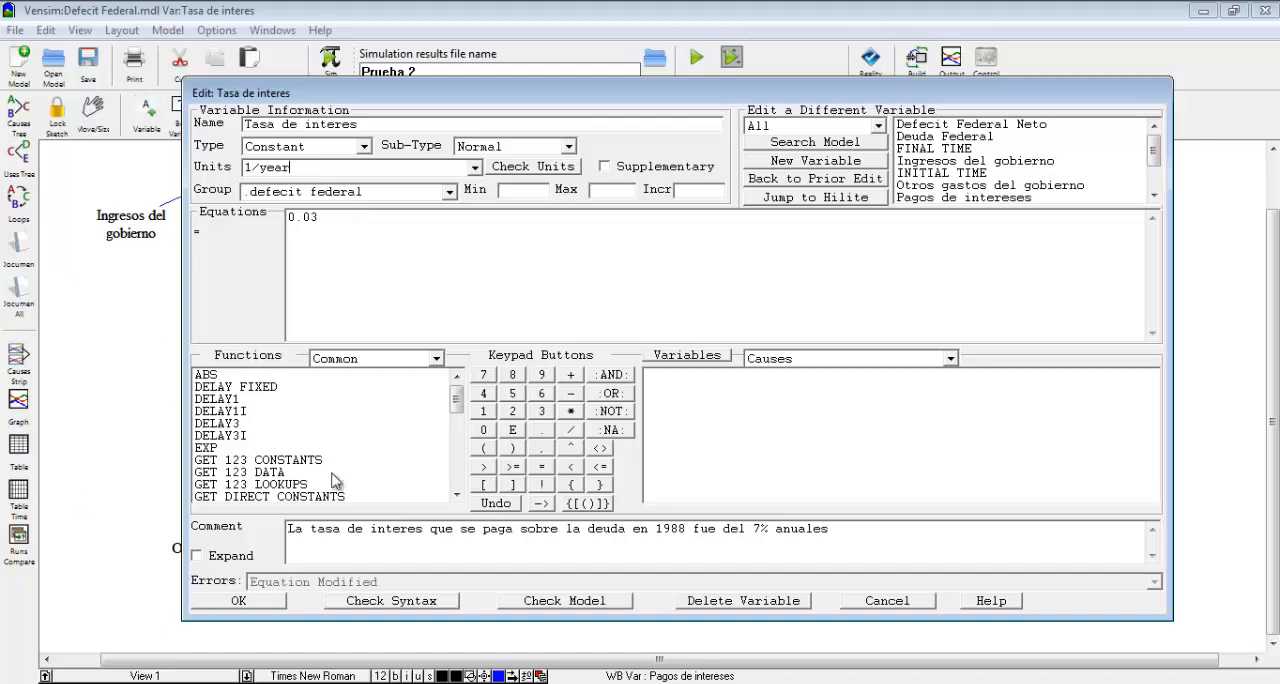
pyautogui.click(252, 603)
# Check the units of Pagos de intereses and Deuda Federal, closing each definition.
pyautogui.click(672, 370)
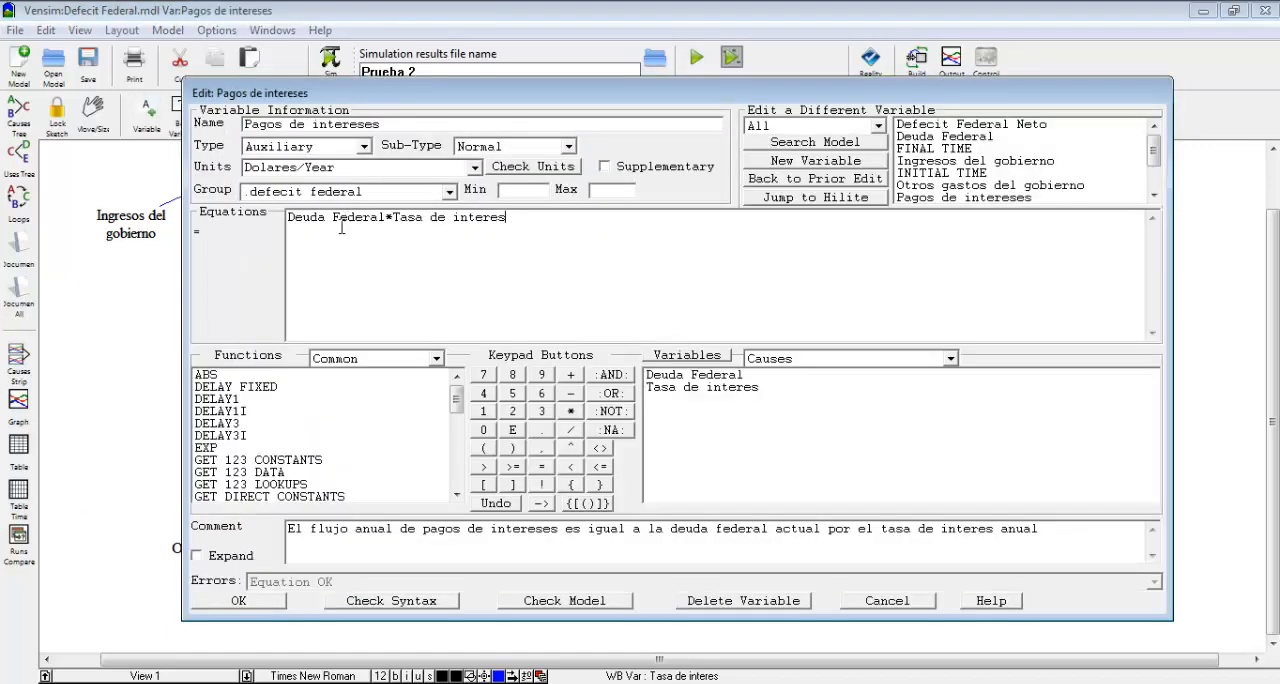
pyautogui.click(531, 170)
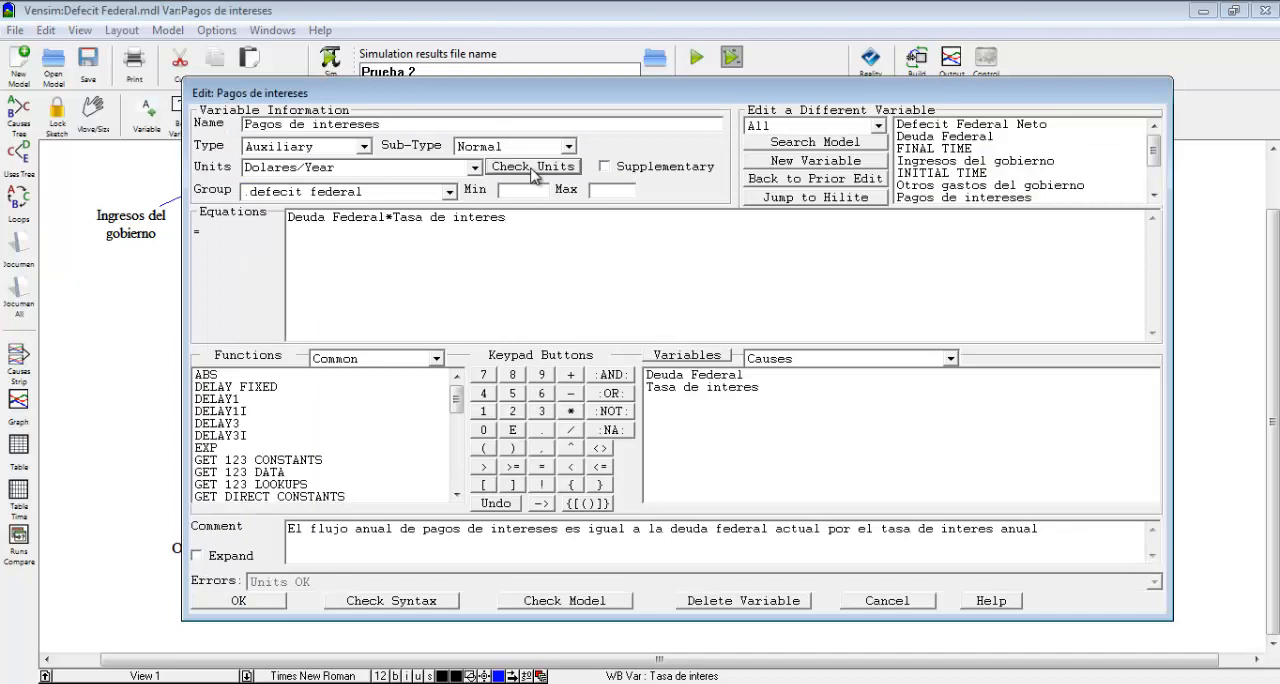
pyautogui.click(293, 597)
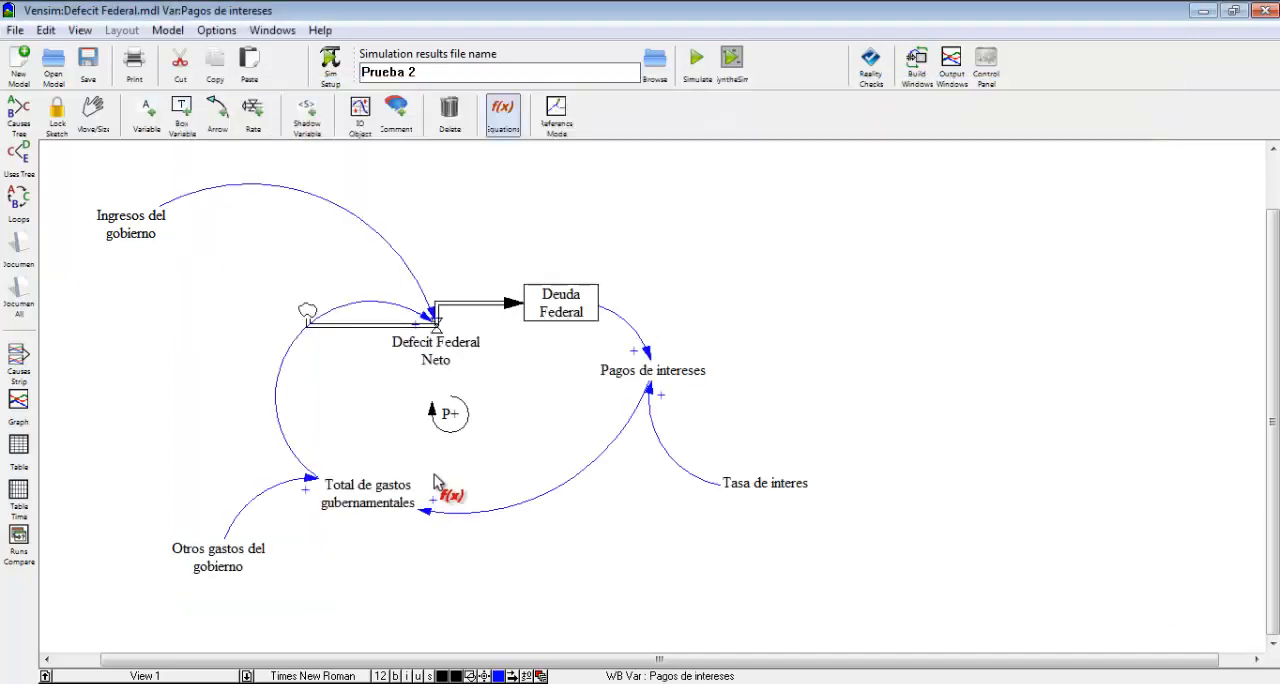
pyautogui.click(563, 300)
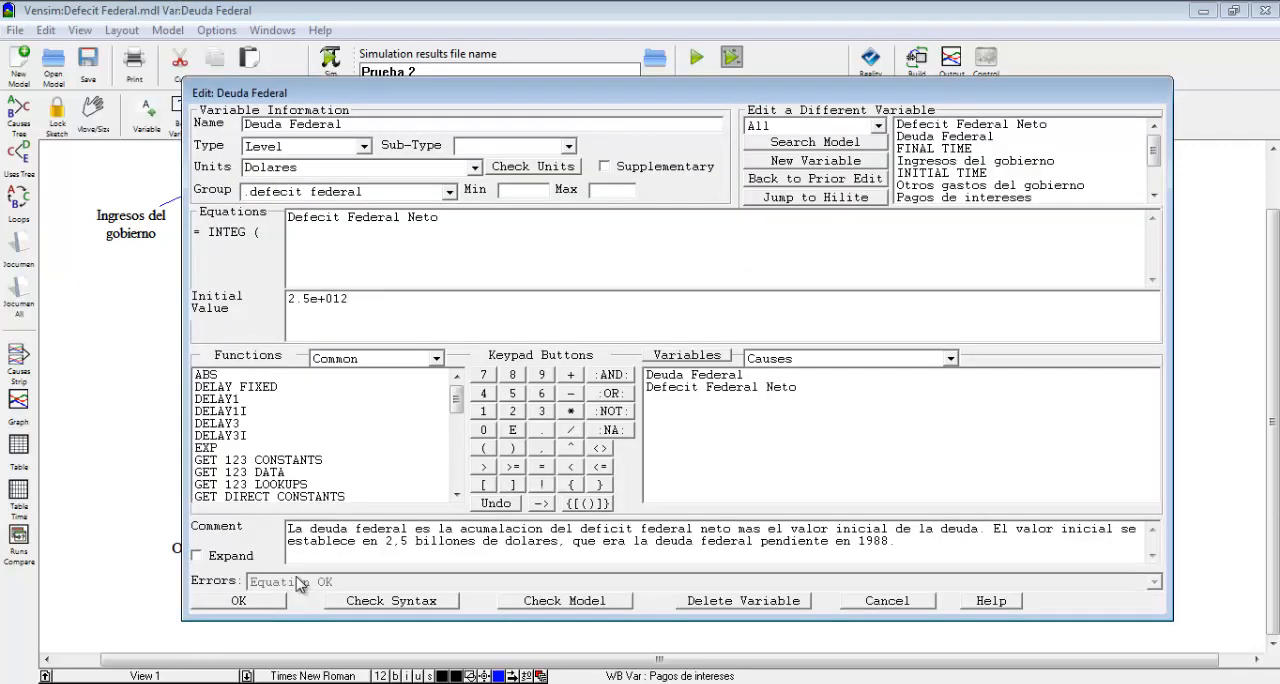
pyautogui.click(531, 168)
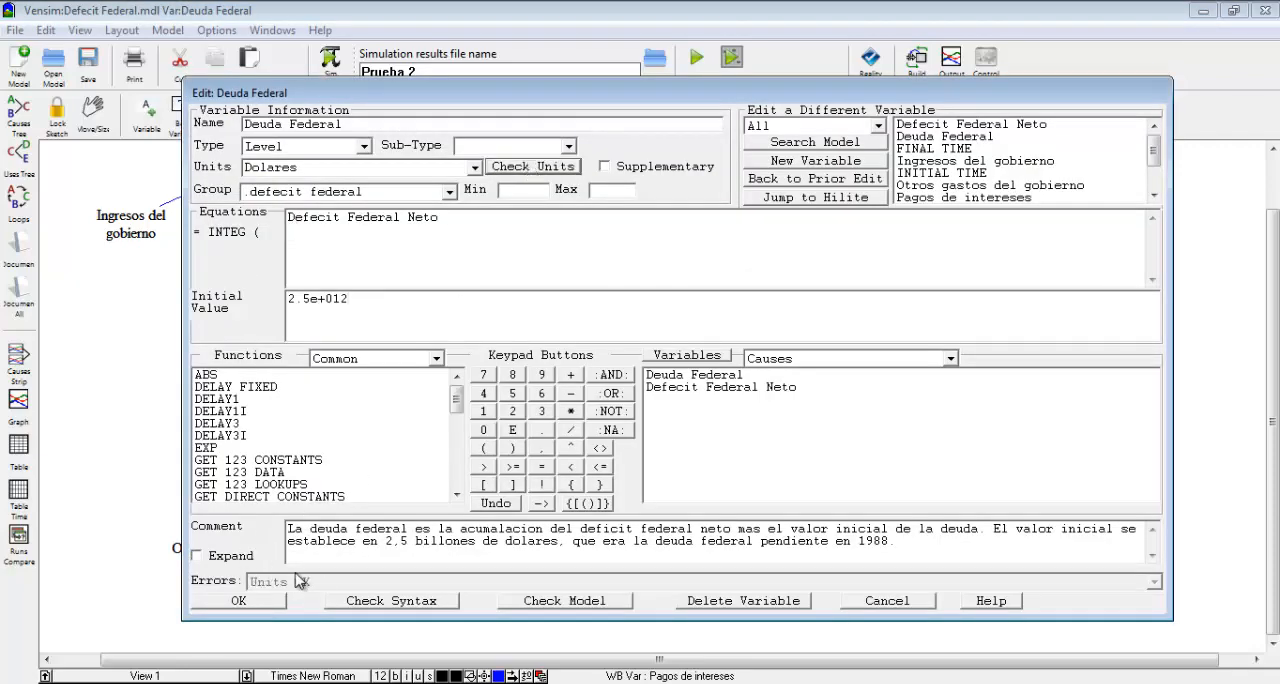
pyautogui.click(266, 602)
# Check the units of Total de gastos gubernamentales and Defecit Federal Neto, closing each definition.
pyautogui.click(342, 490)
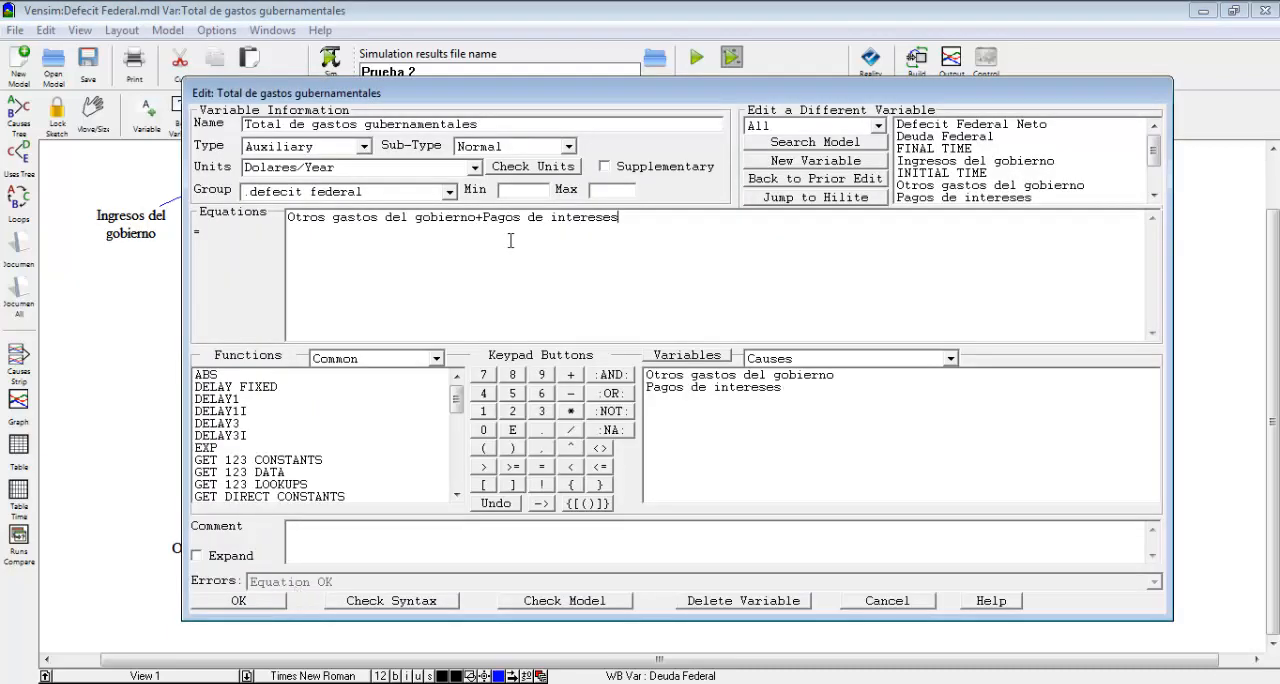
pyautogui.click(531, 167)
pyautogui.click(245, 600)
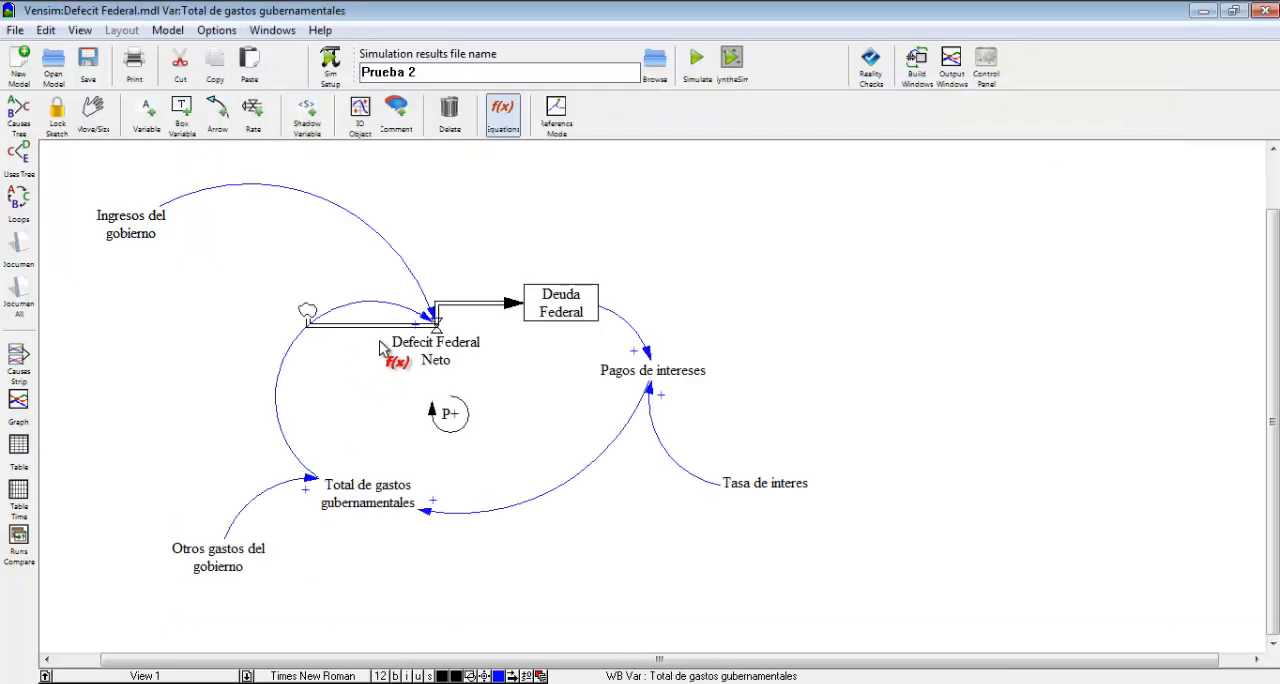
pyautogui.click(440, 352)
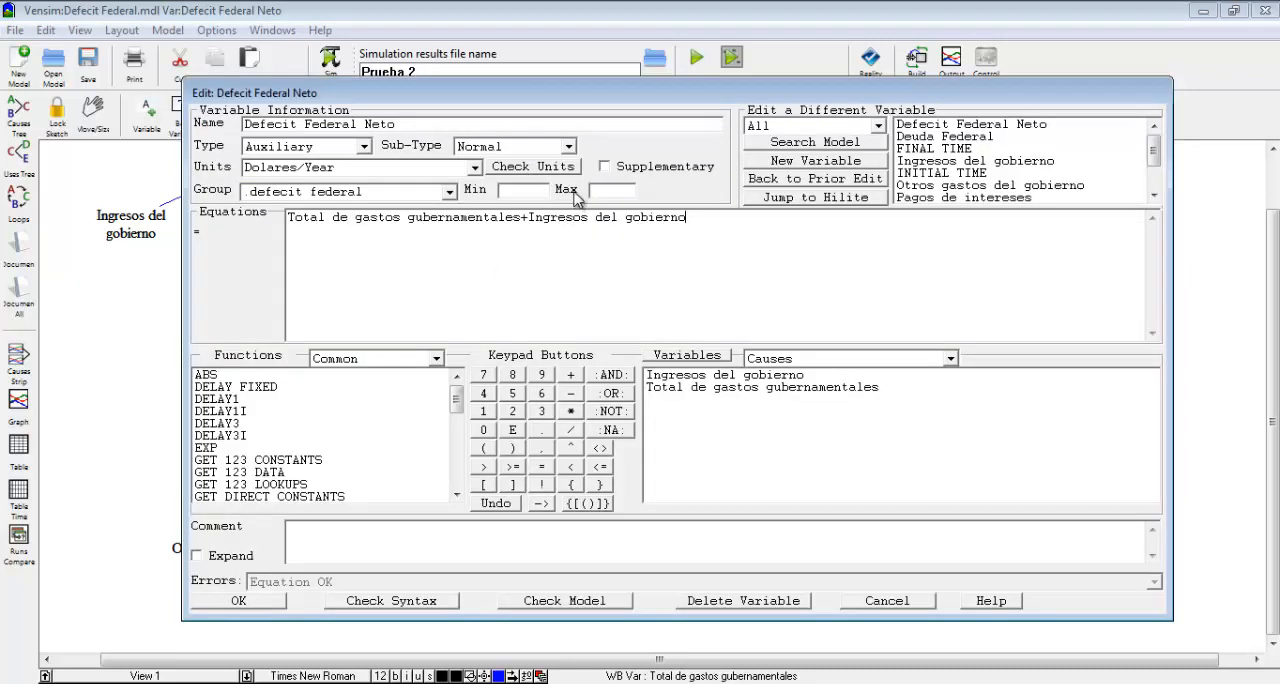
pyautogui.click(545, 168)
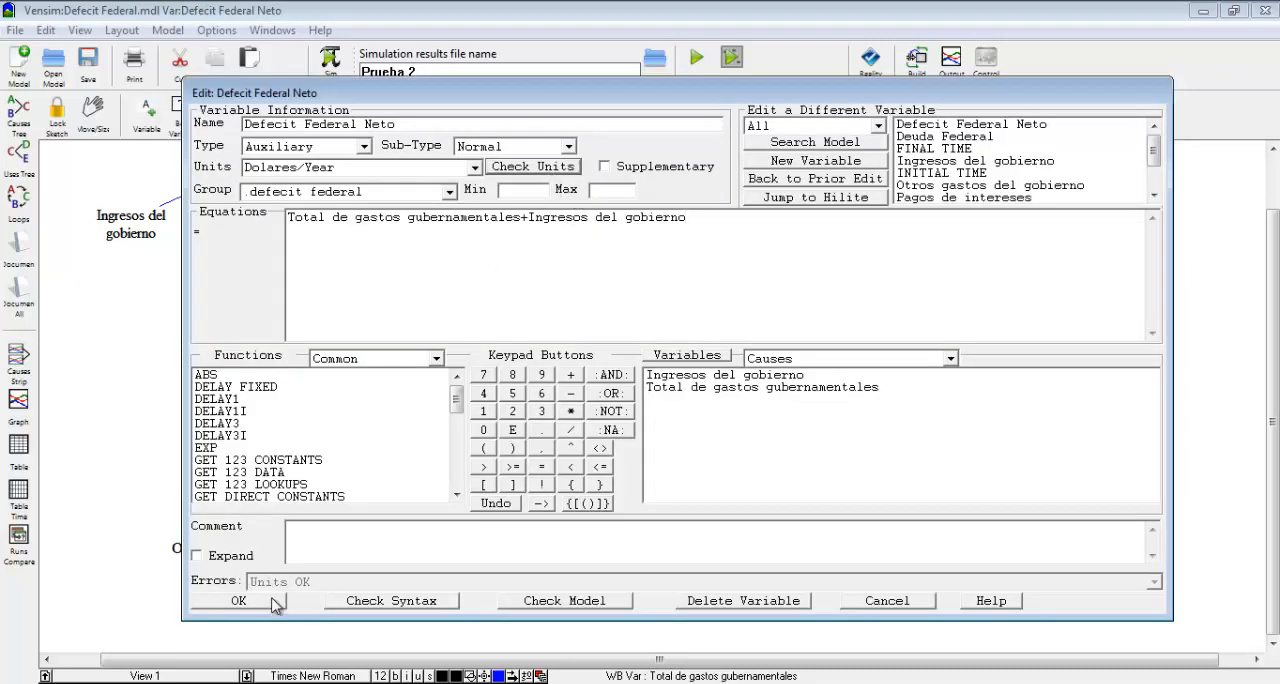
pyautogui.click(273, 600)
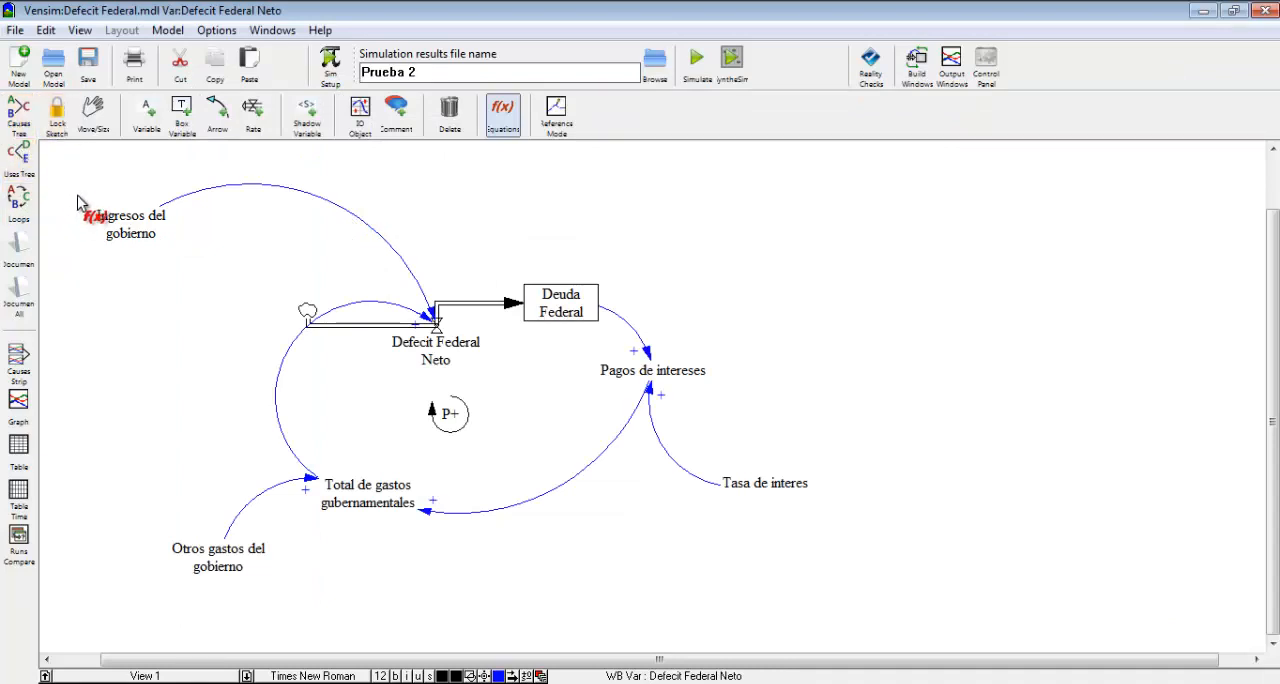
# Inspect the causes tree of Defecit Federal Neto and the feedback loops that pass through Pagos de intereses.
pyautogui.click(18, 114)
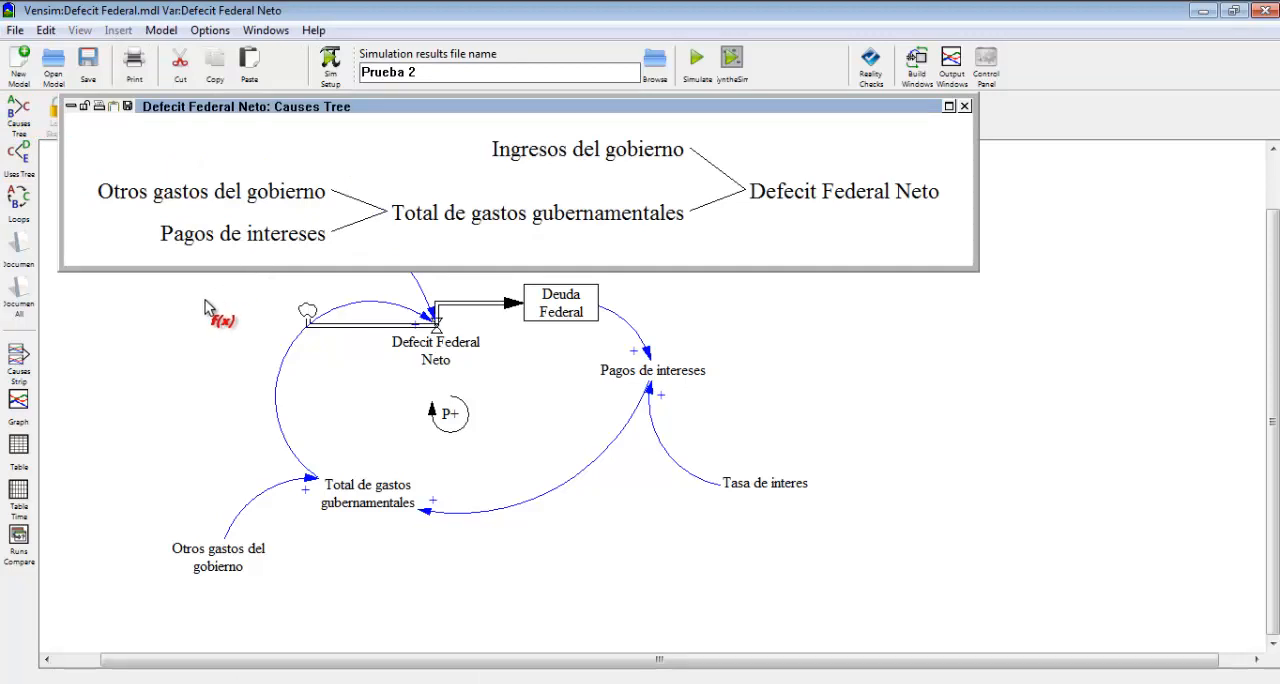
pyautogui.click(965, 106)
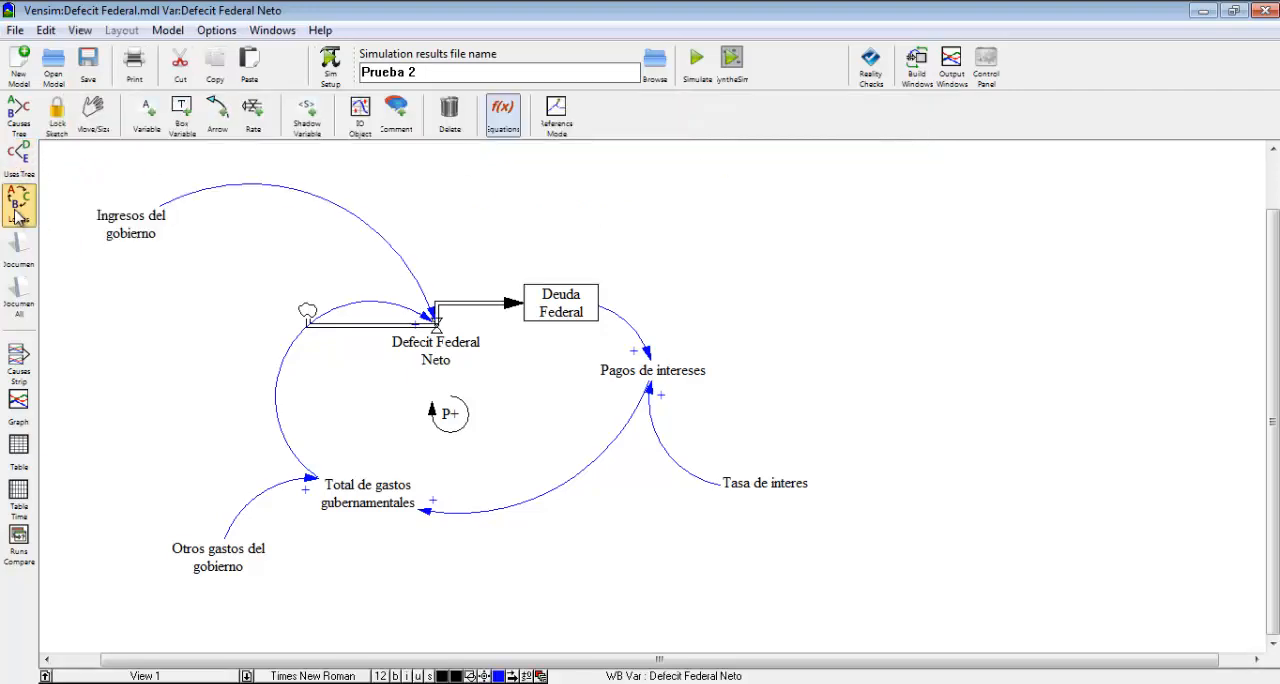
pyautogui.click(650, 372)
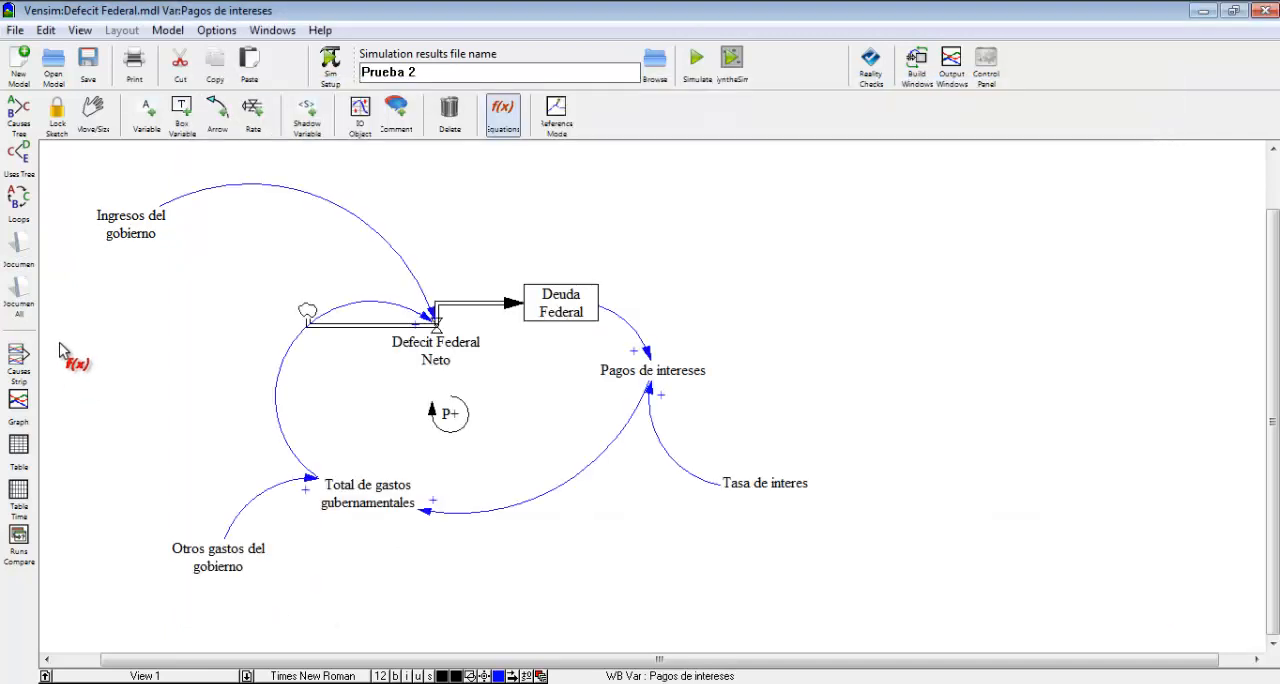
pyautogui.click(256, 601)
pyautogui.click(20, 205)
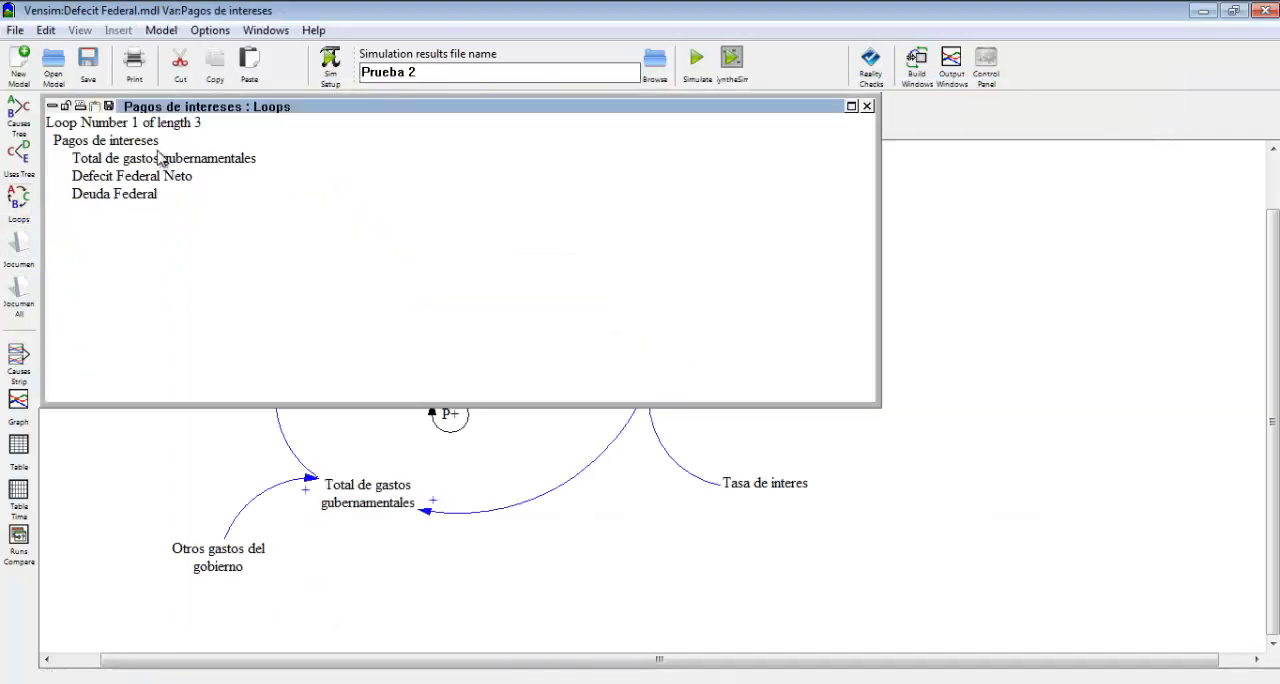
pyautogui.moveTo(245, 113); pyautogui.dragTo(560, 229)
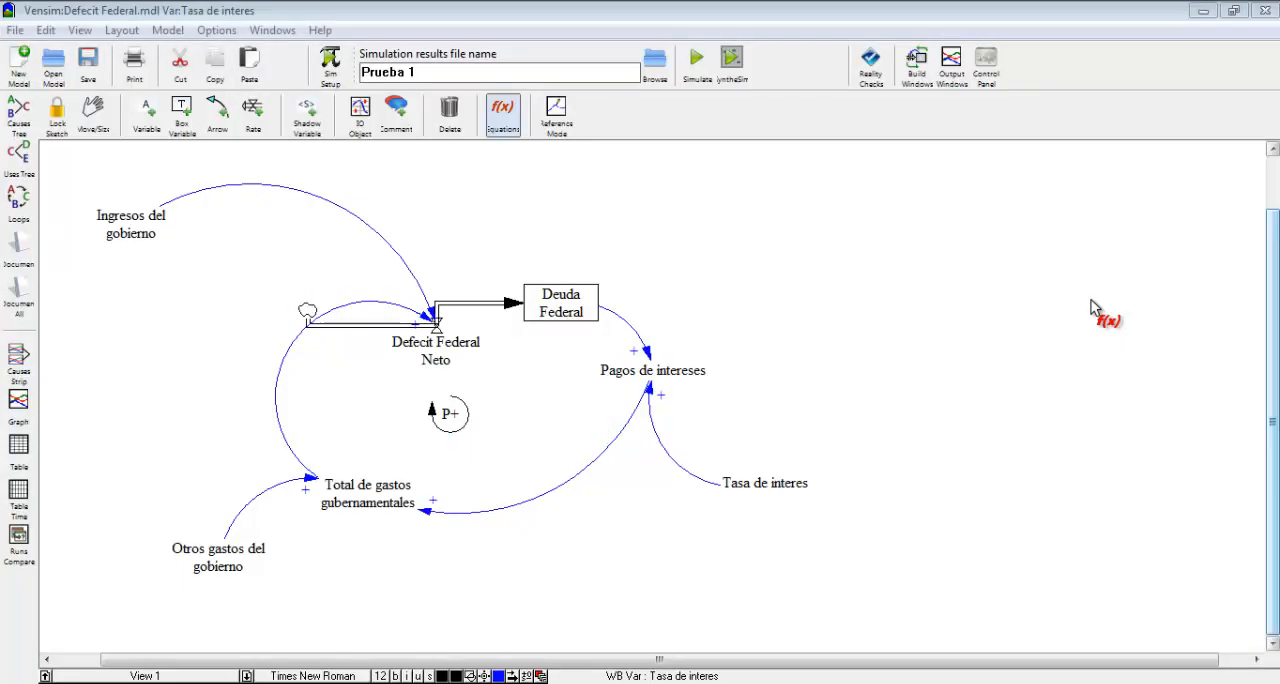
# Run the simulation as Prueba 1, overwriting the existing dataset, and view the graph of Deuda Federal.
pyautogui.click(697, 68)
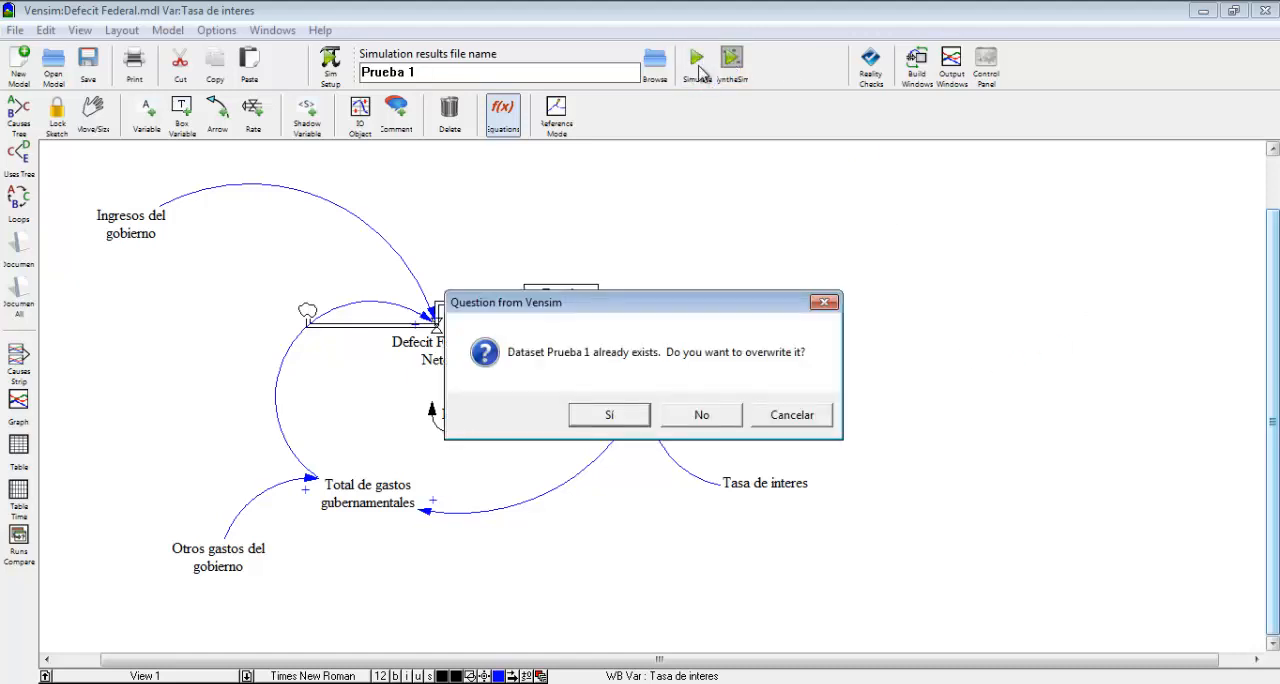
pyautogui.click(630, 414)
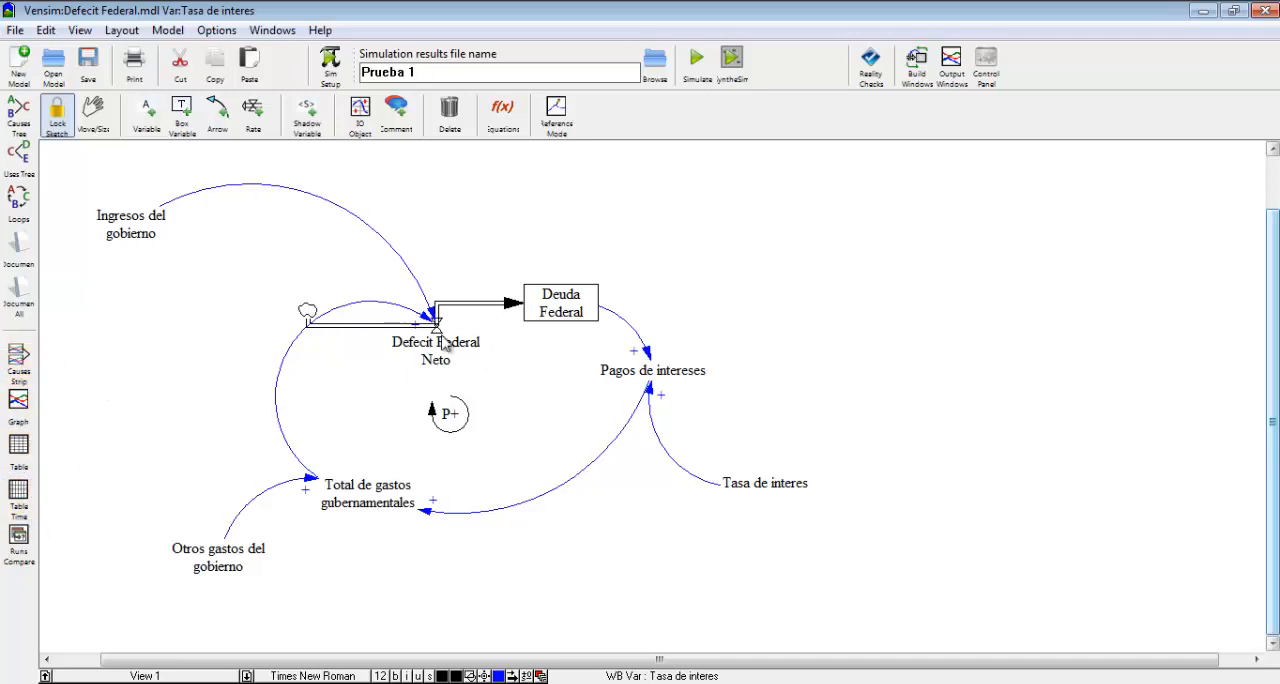
pyautogui.click(93, 112)
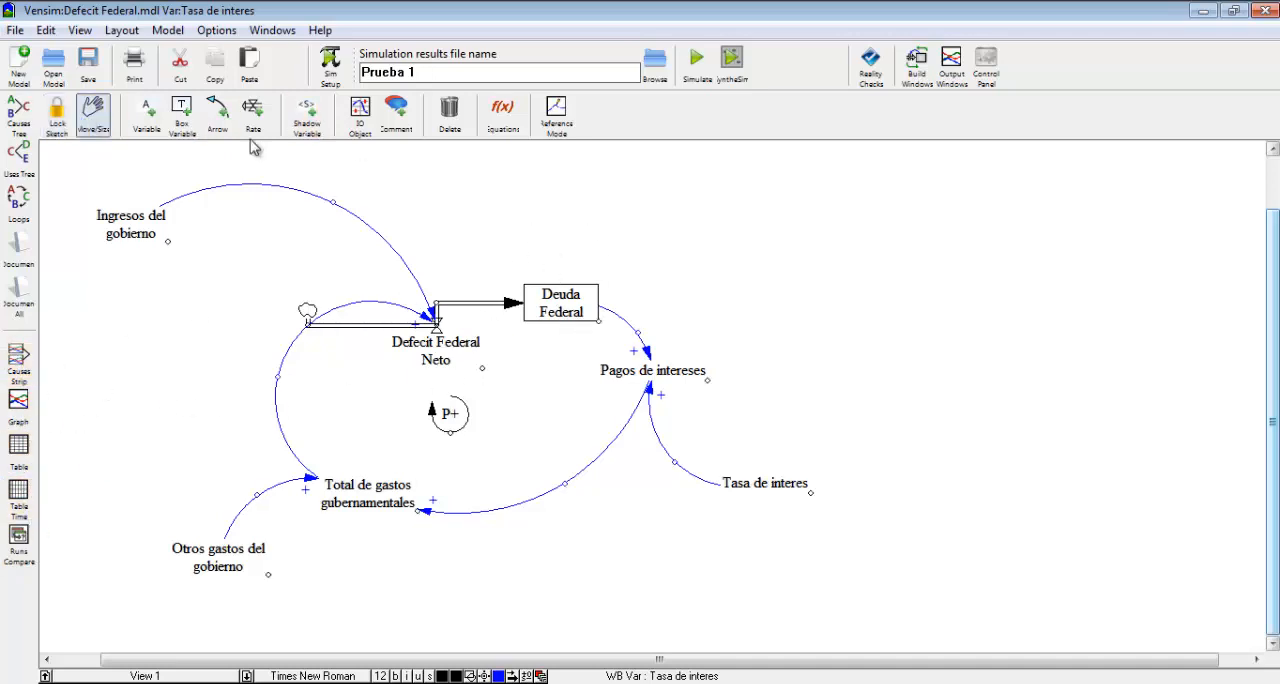
pyautogui.click(582, 310)
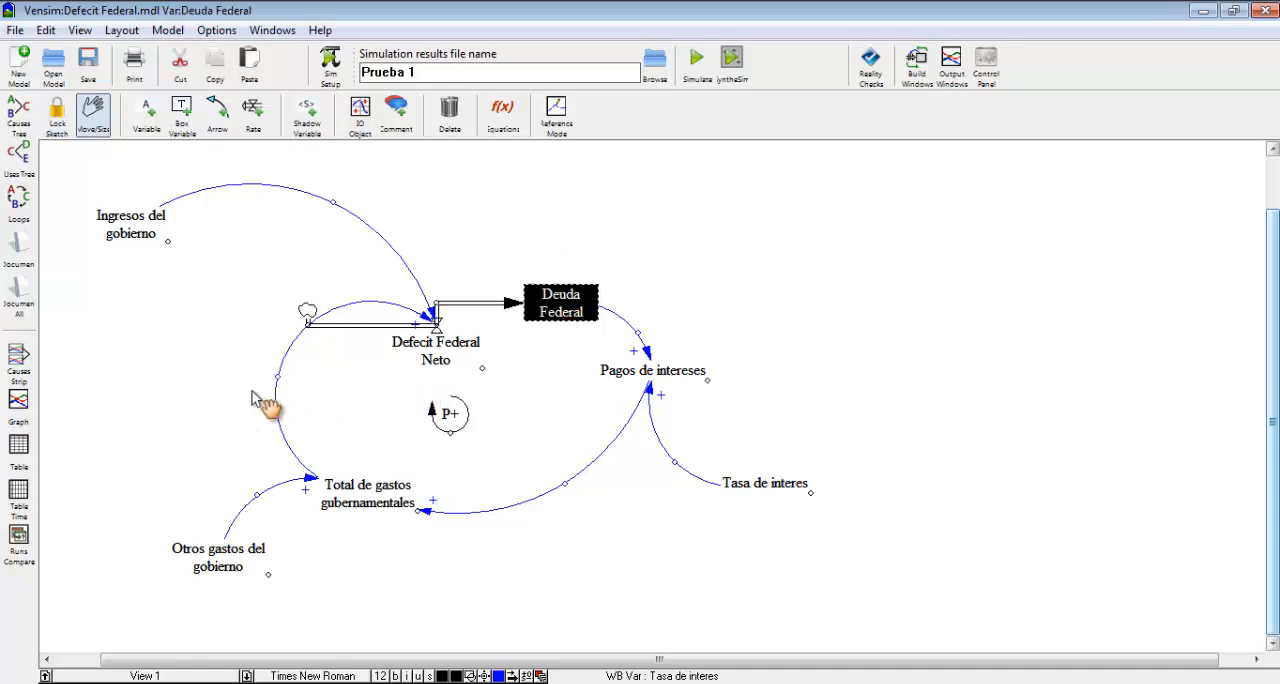
pyautogui.click(18, 402)
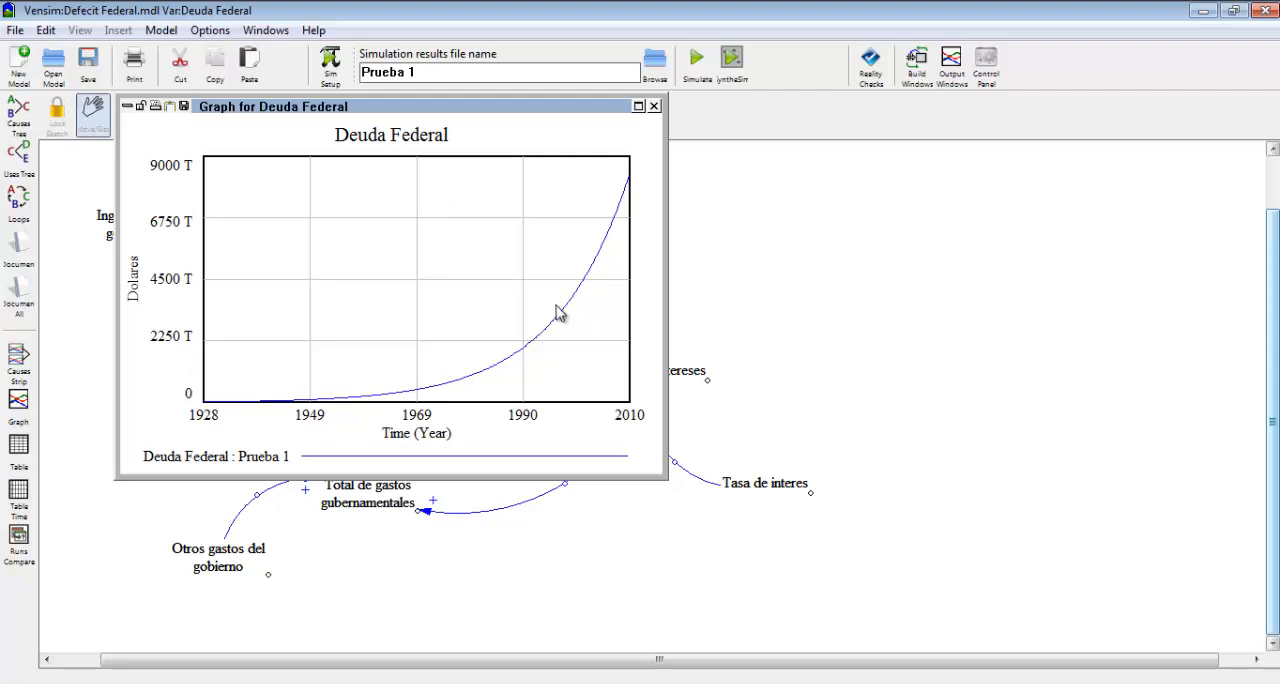
pyautogui.click(654, 106)
# Examine the table of Deuda Federal values for Prueba 1 through the year 2010 and close it.
pyautogui.click(18, 446)
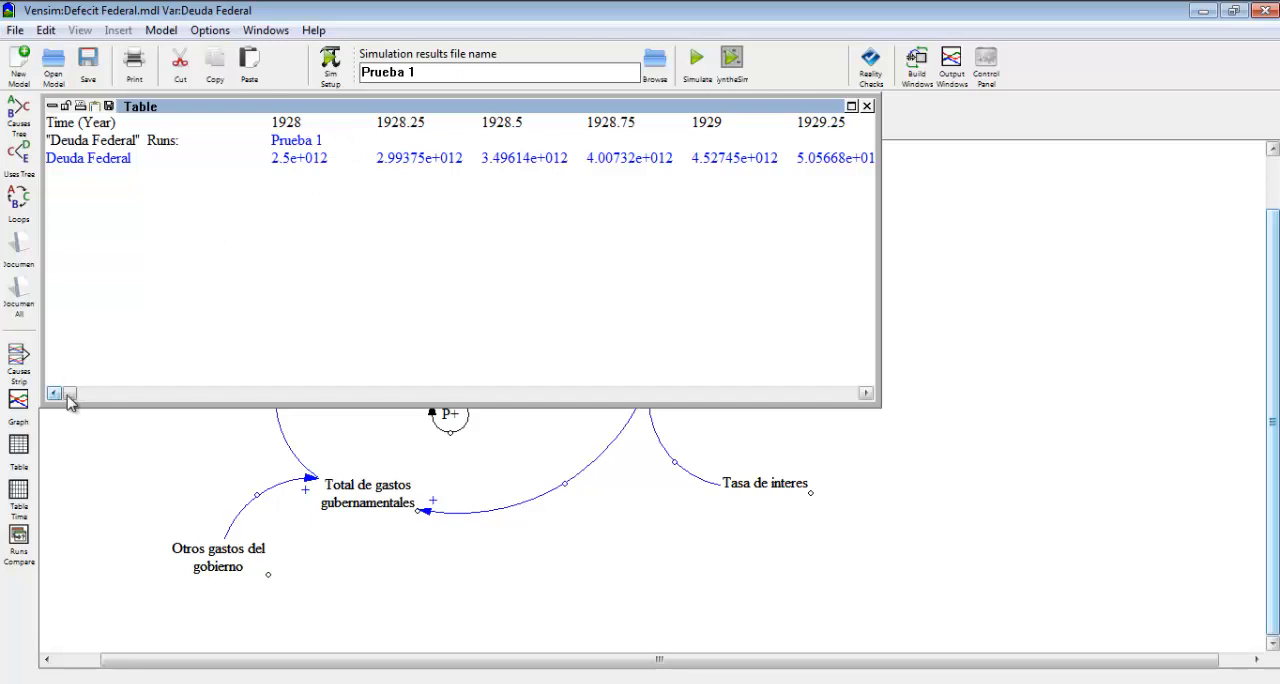
pyautogui.moveTo(69, 393); pyautogui.dragTo(857, 393)
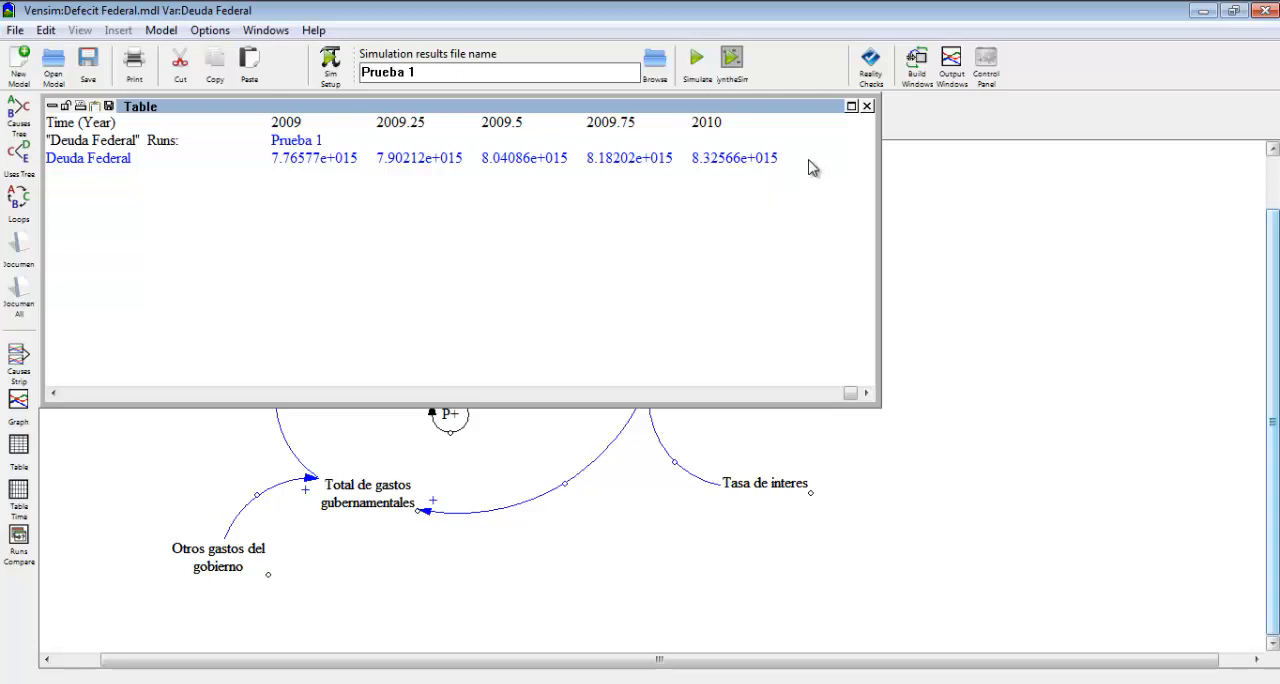
pyautogui.click(867, 106)
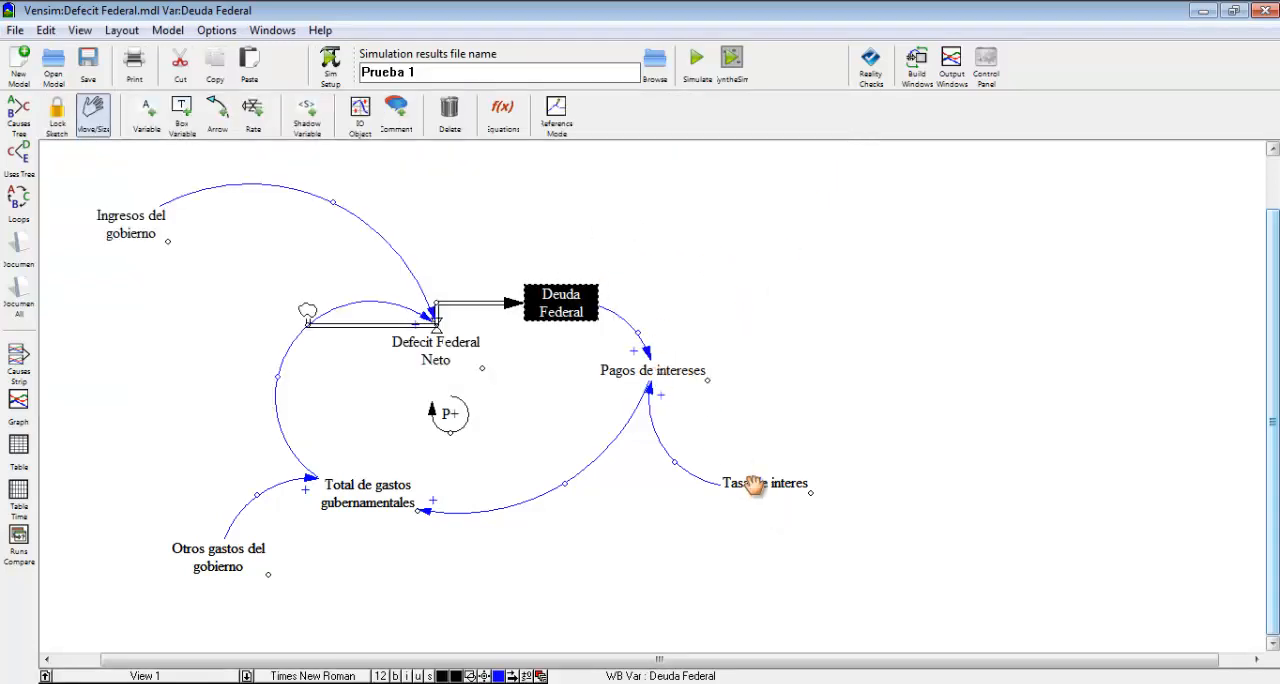
# Change the Tasa de interes equation to 0.03 and accept the definition.
pyautogui.click(503, 112)
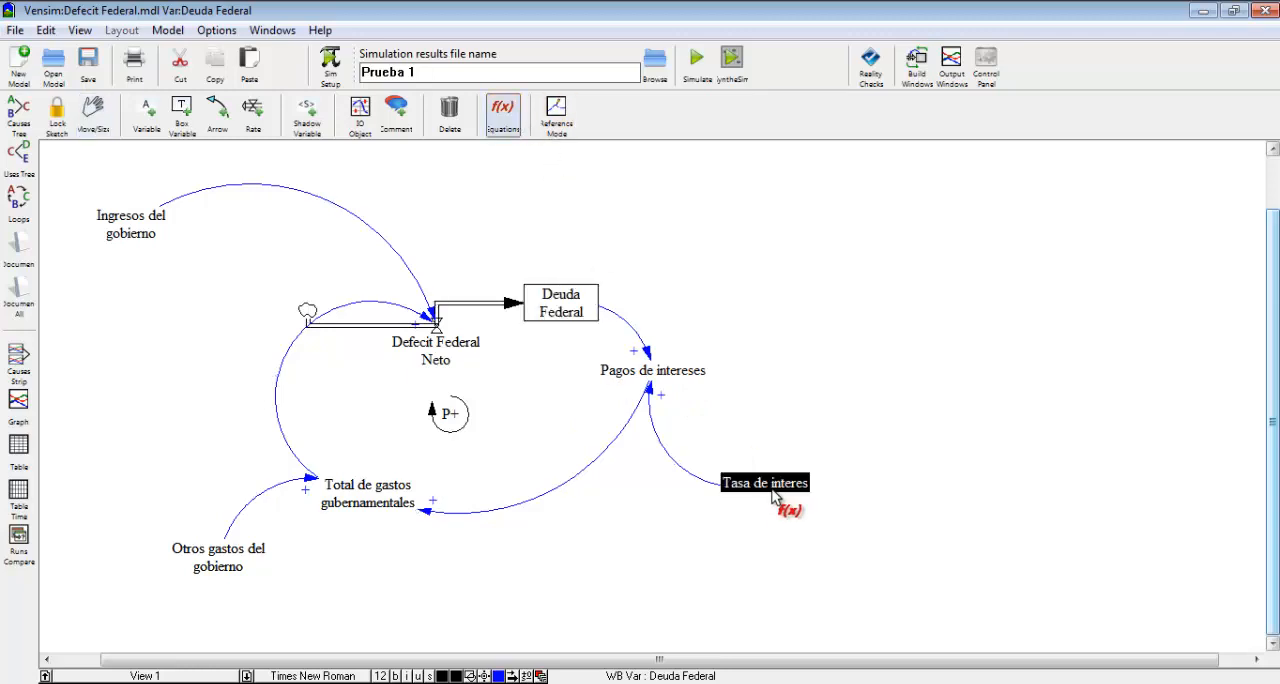
pyautogui.click(772, 492)
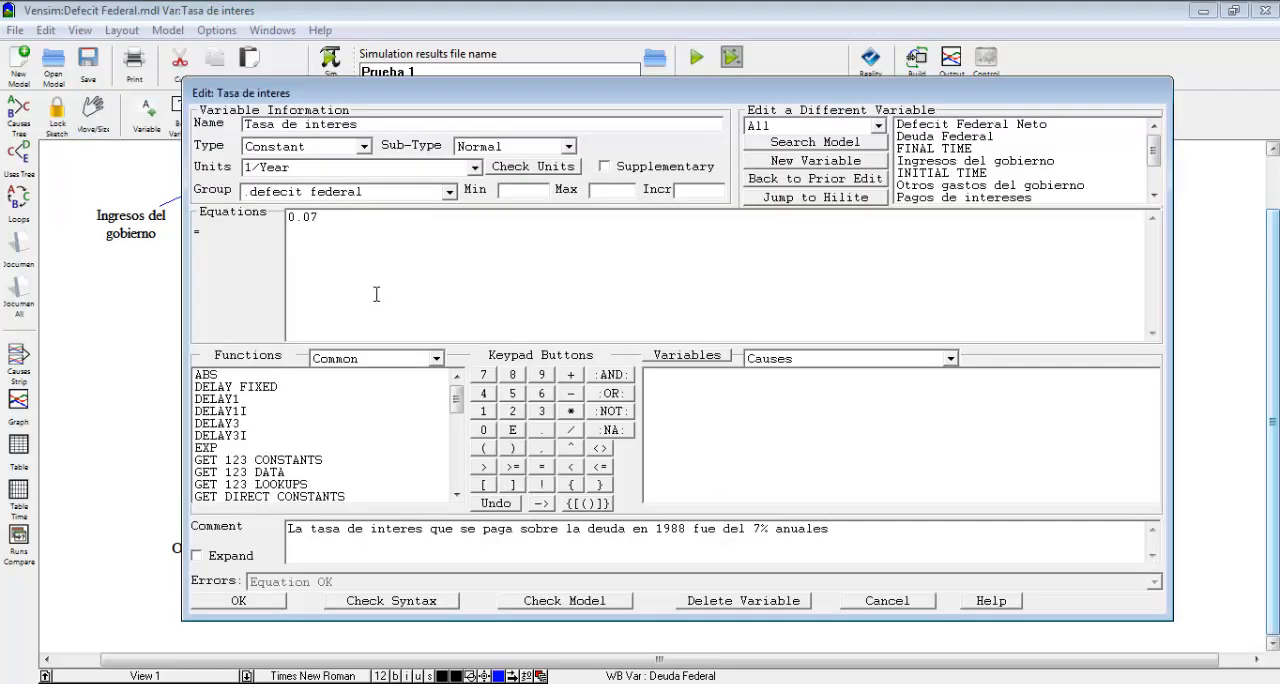
pyautogui.press('BackSpace')
pyautogui.click(277, 601)
# Name the simulation results Prueba 2 and run the simulation.
pyautogui.click(452, 74)
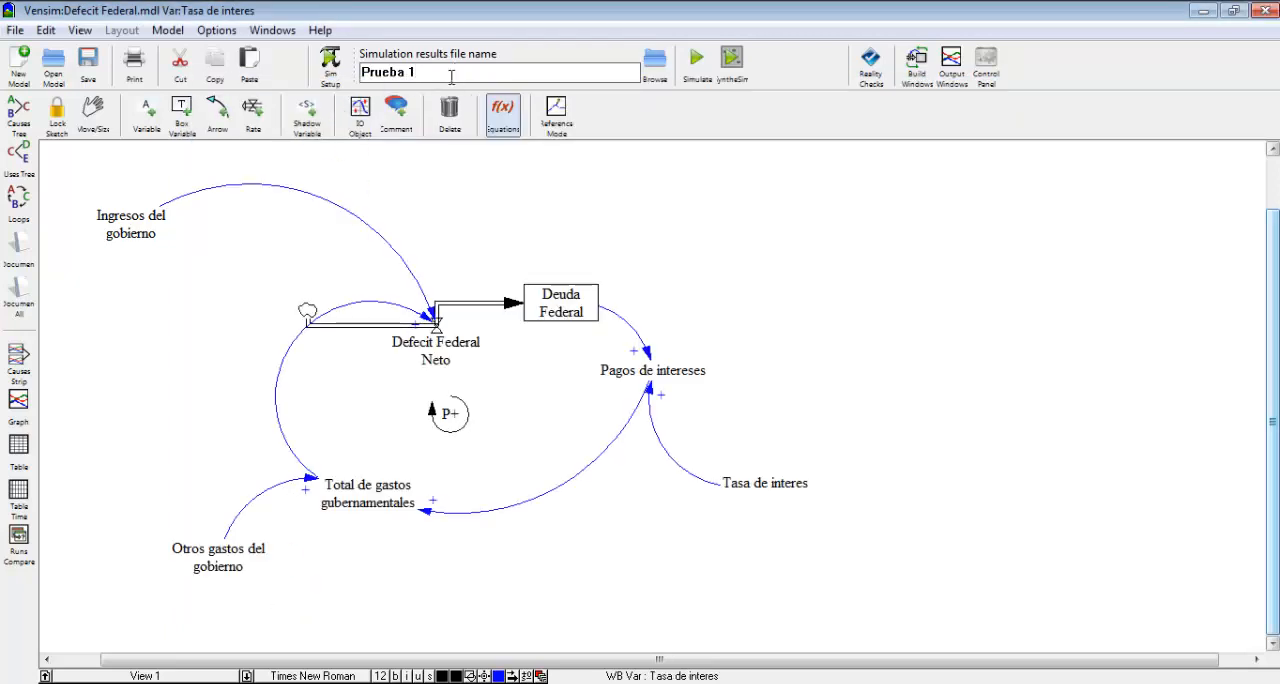
pyautogui.press('BackSpace')
pyautogui.write('2')
pyautogui.click(697, 60)
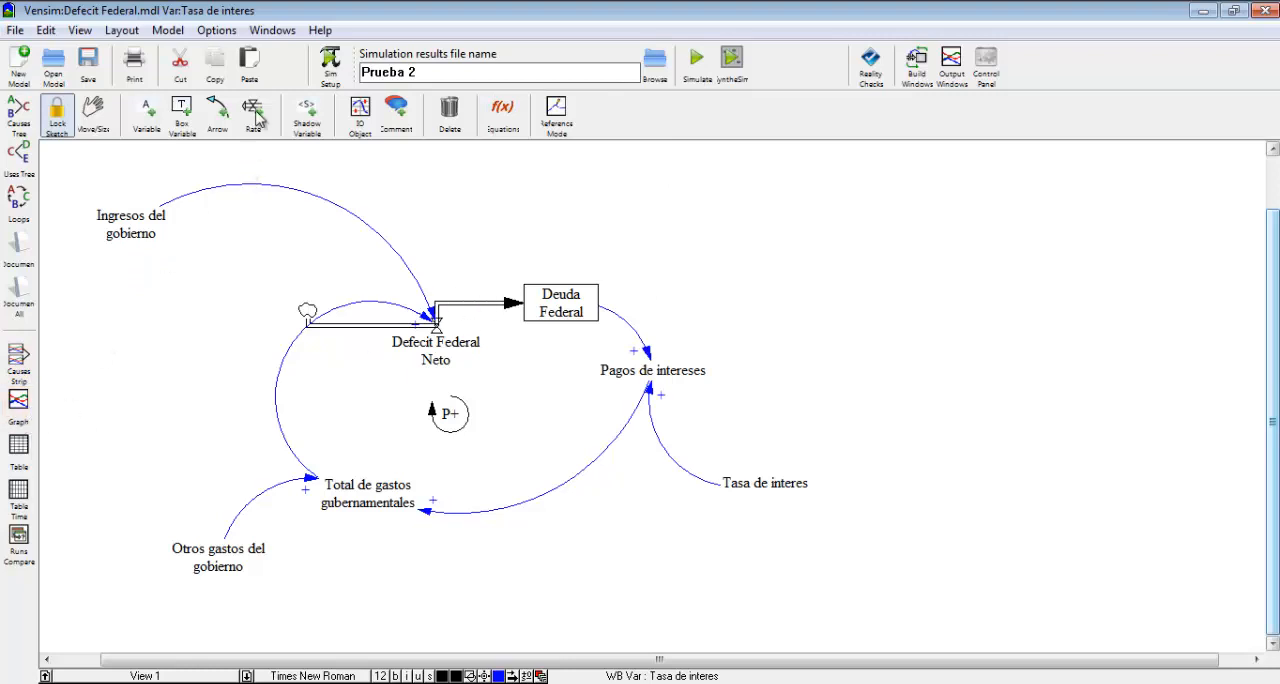
# Compare Deuda Federal between Prueba 1 and Prueba 2 in a graph and in a table through the year 2010.
pyautogui.click(90, 122)
pyautogui.click(580, 300)
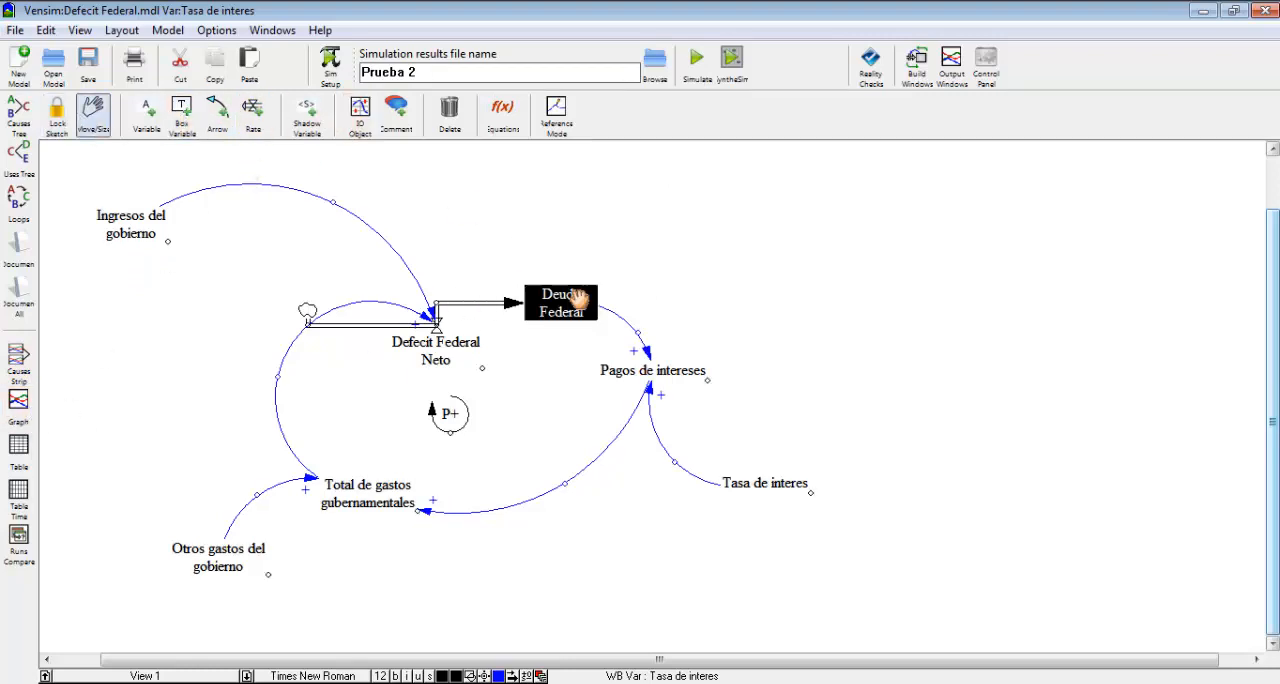
pyautogui.click(18, 400)
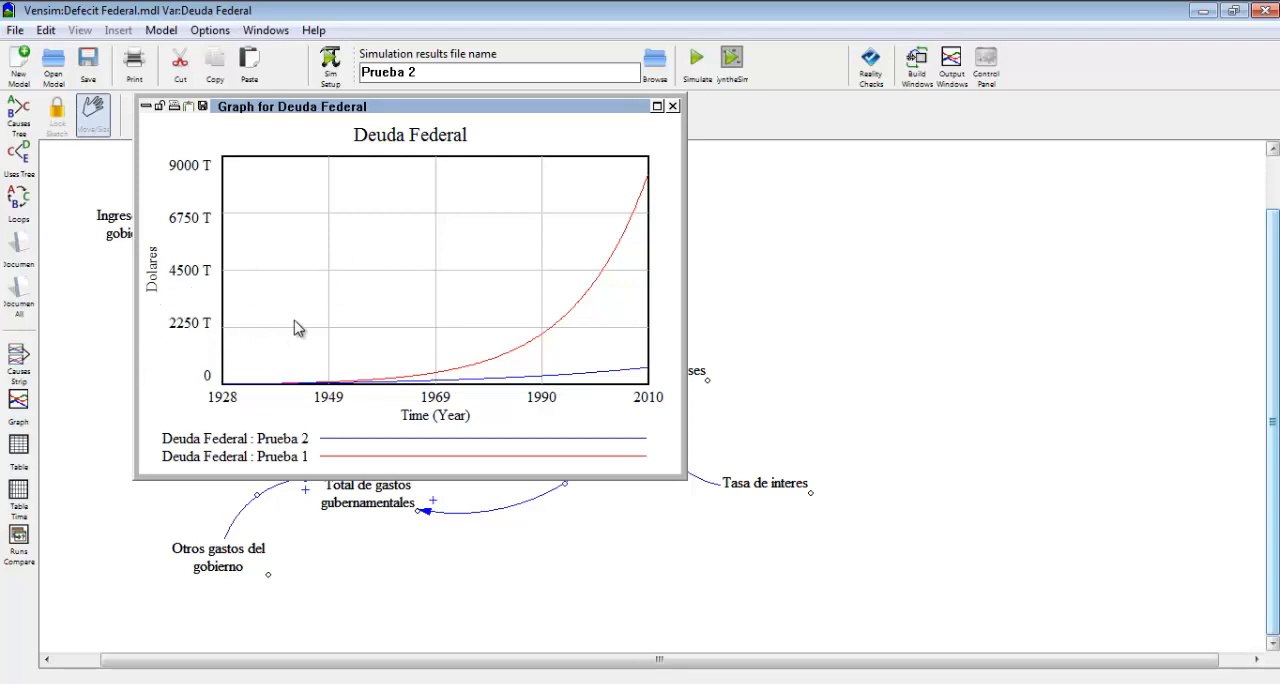
pyautogui.click(673, 106)
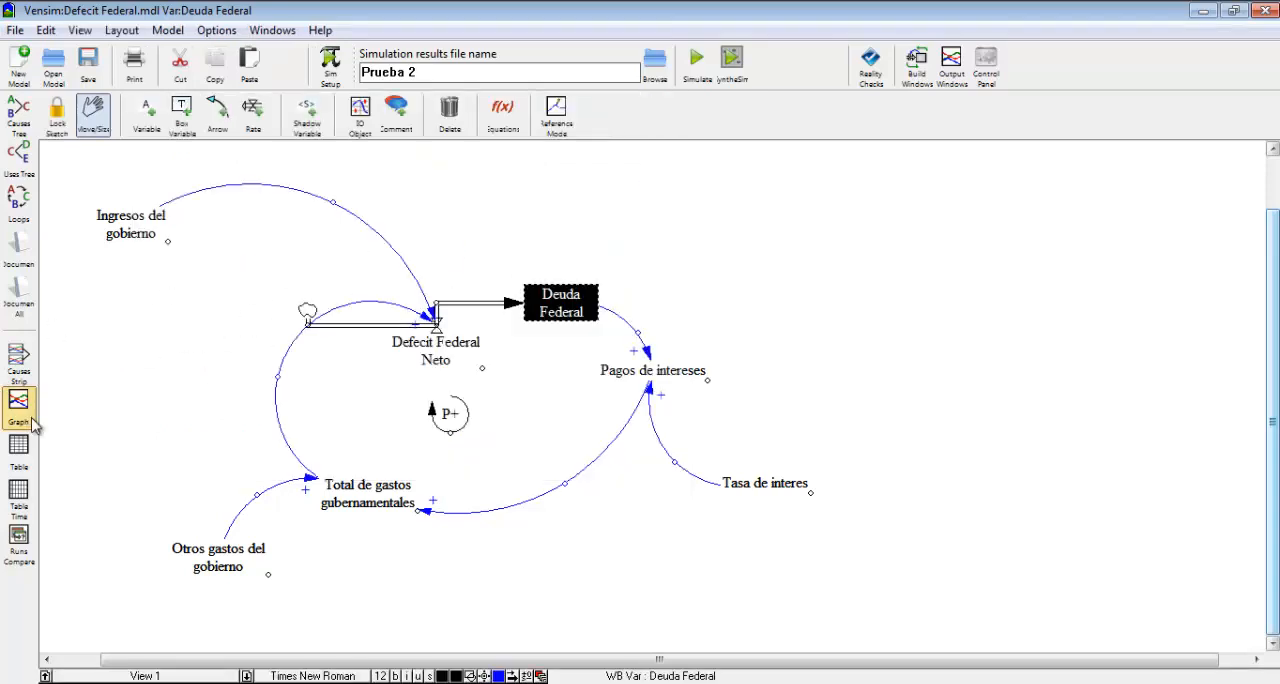
pyautogui.click(18, 445)
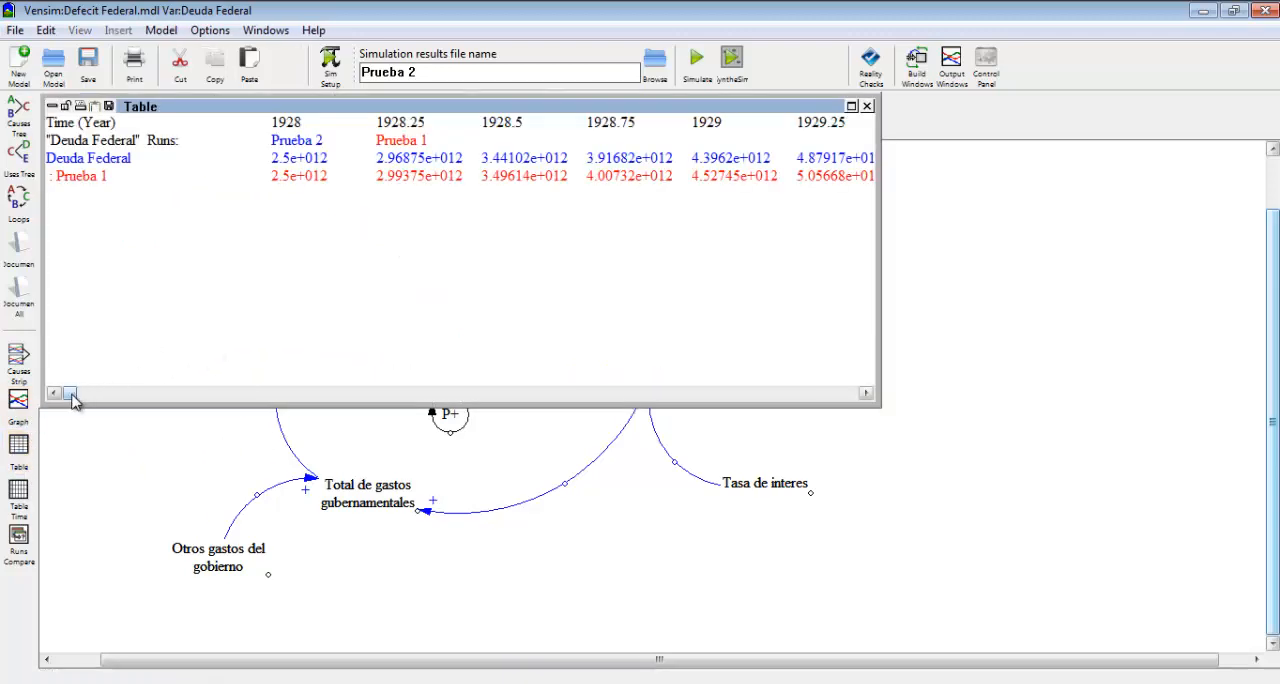
pyautogui.moveTo(71, 395); pyautogui.dragTo(858, 404)
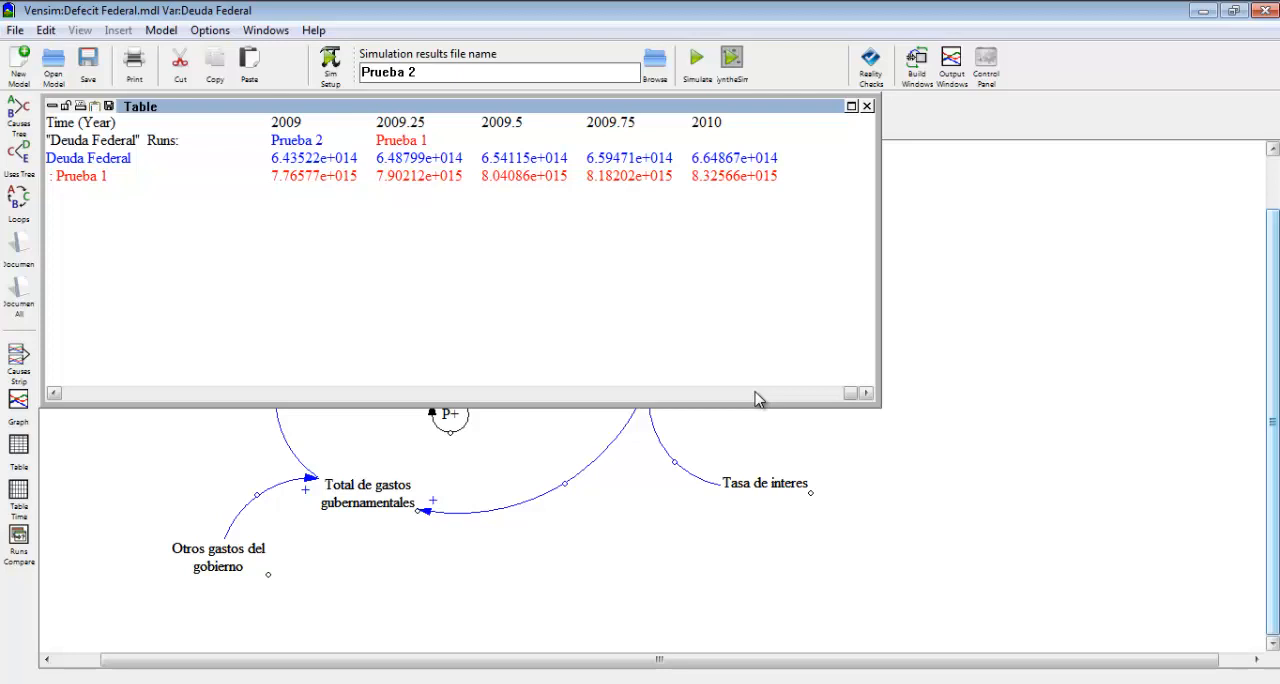
pyautogui.click(867, 106)
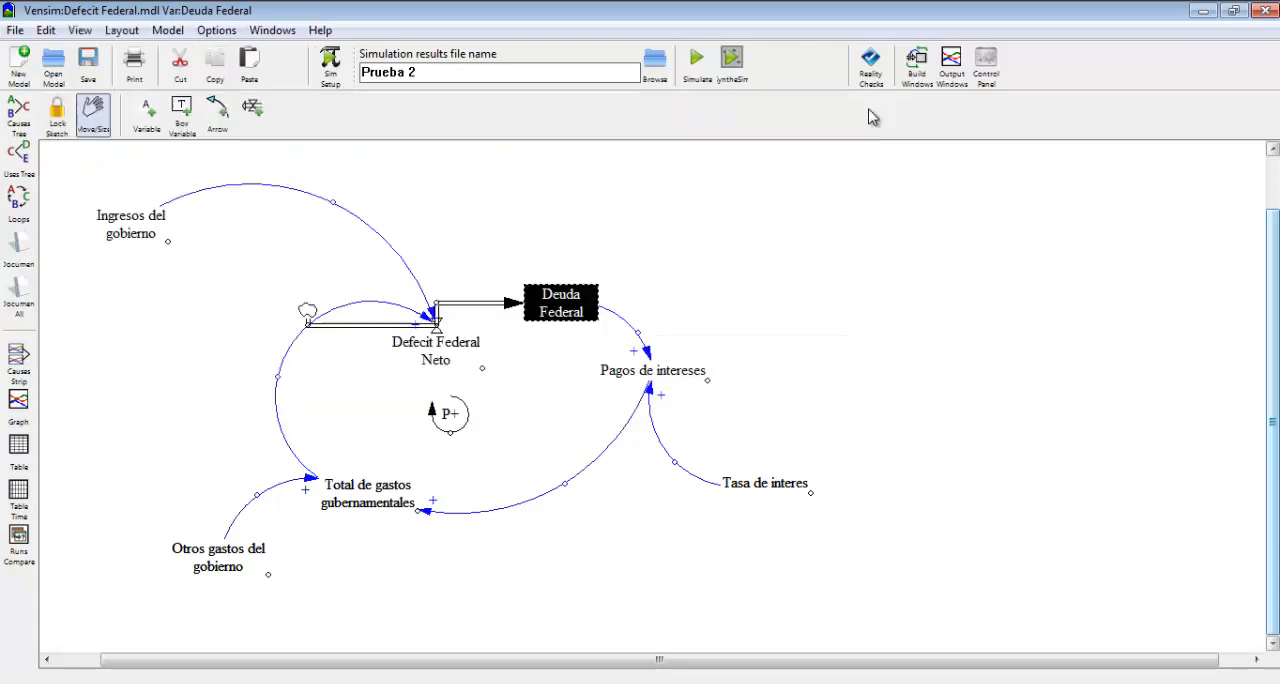